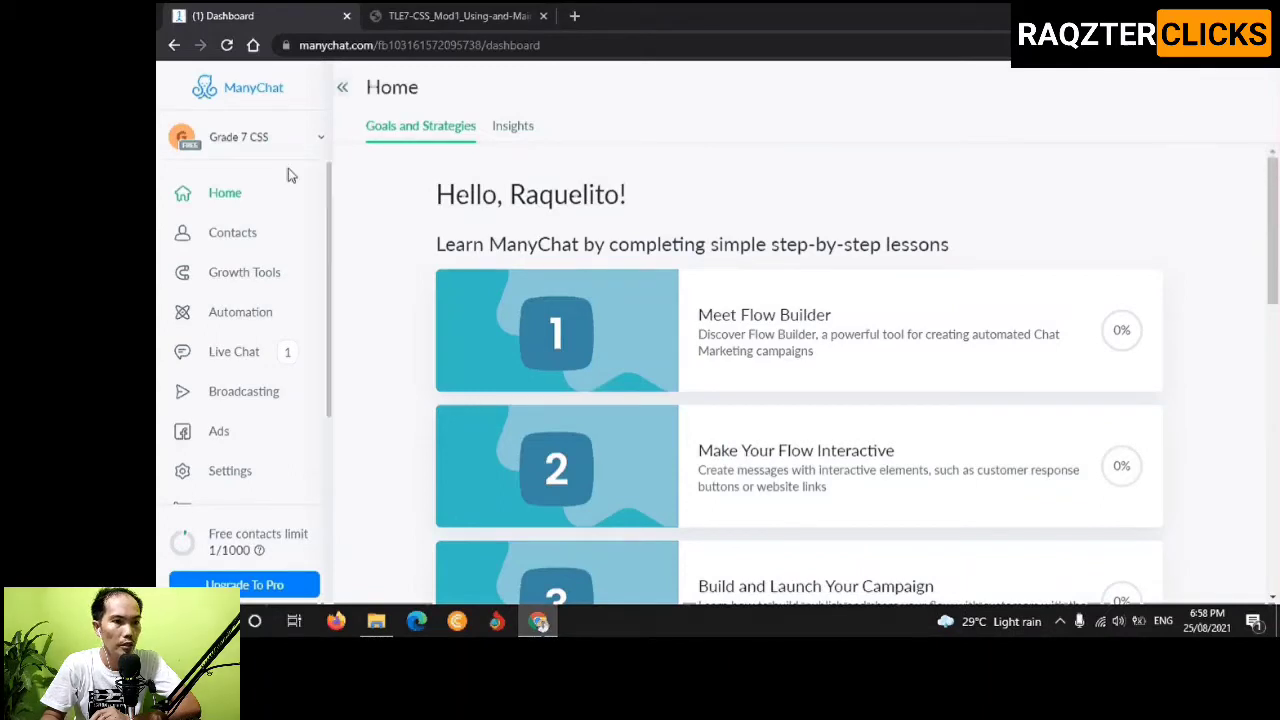
# Open Growth Tool #1's flow in the editor from Growth Tools
pyautogui.click(248, 285)
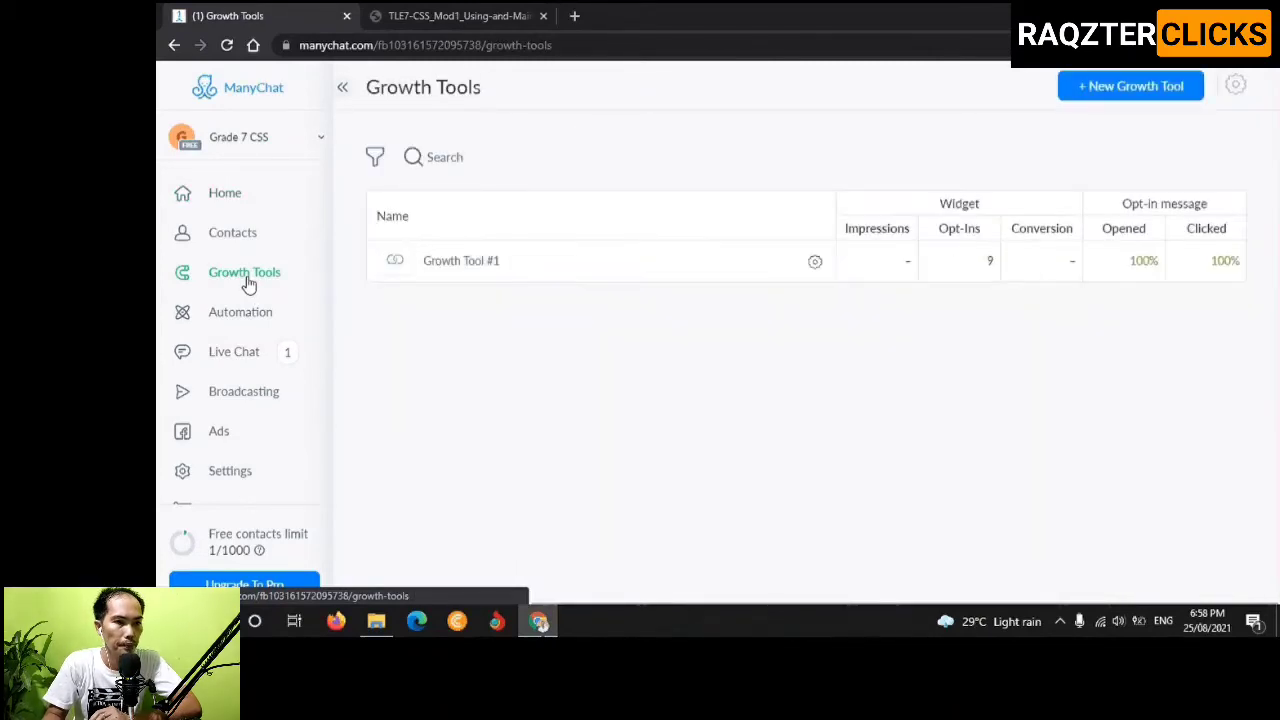
pyautogui.click(458, 262)
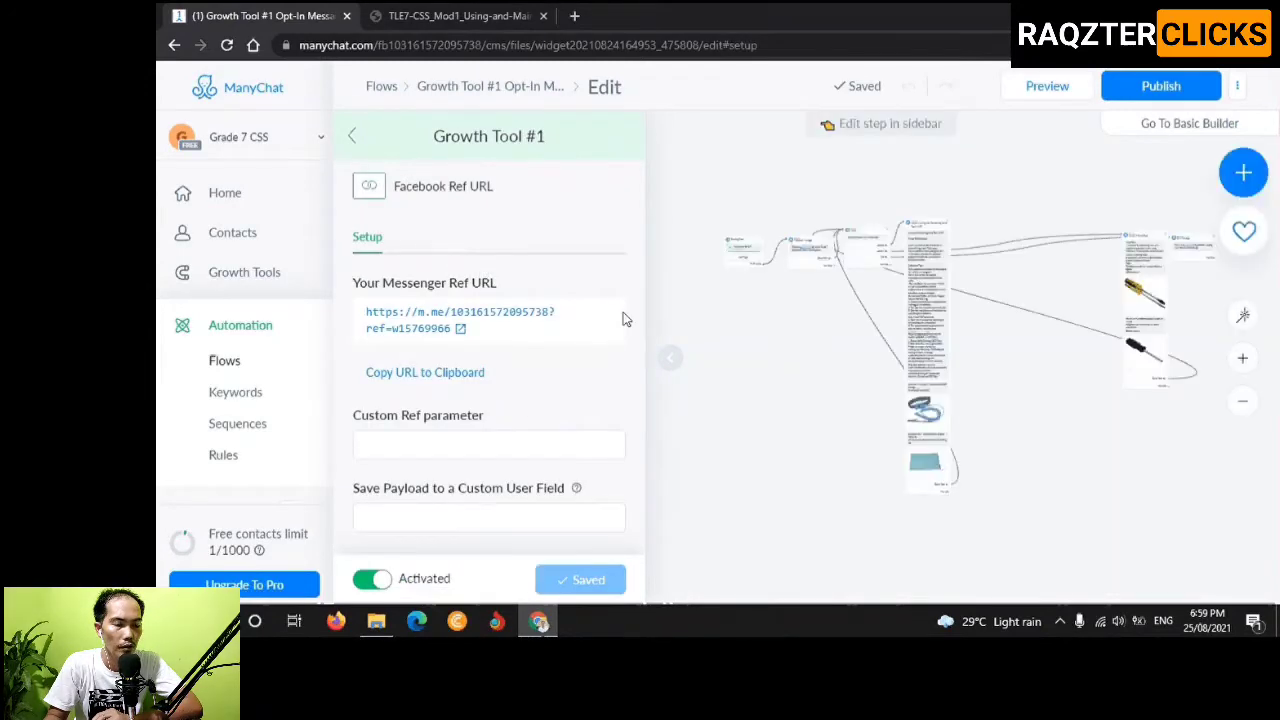
pyautogui.moveTo(828, 455)
pyautogui.mouseDown()
pyautogui.moveTo(666, 466)
pyautogui.moveTo(743, 457)
pyautogui.mouseUp()
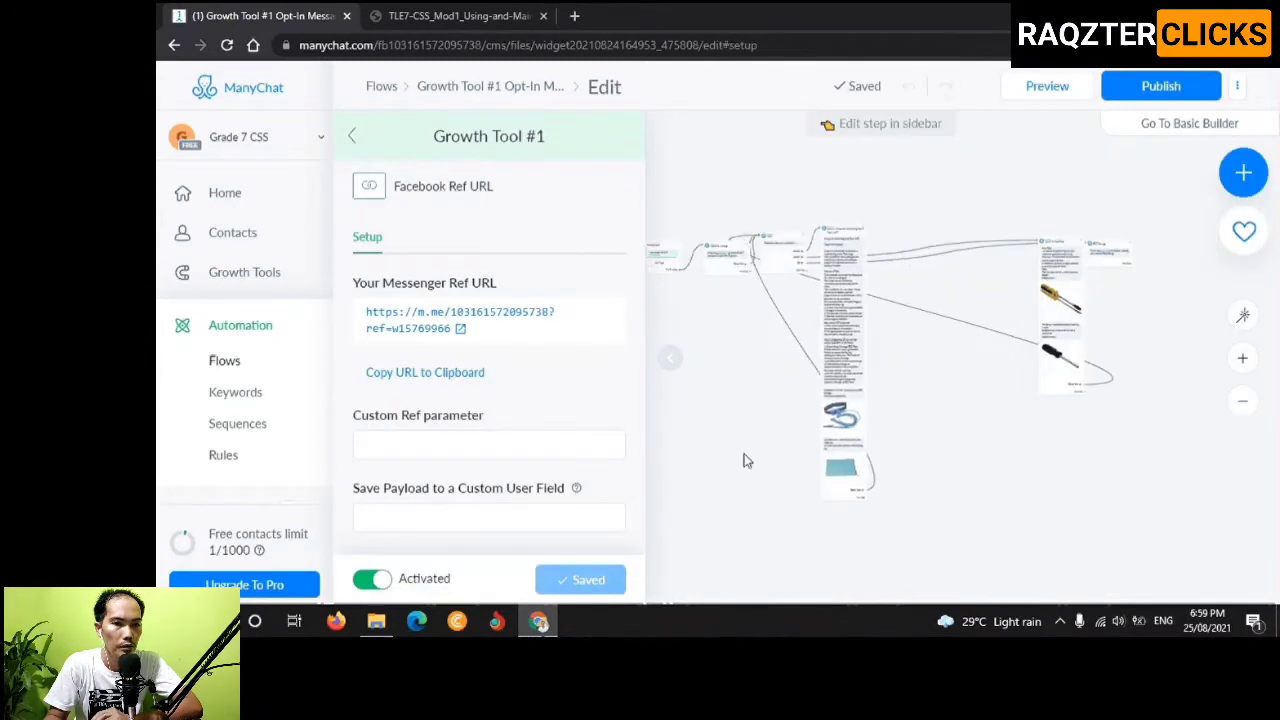
# Open the Menu step's settings and review its Lesson 1, Lesson 2 and Exit replies
pyautogui.click(782, 275)
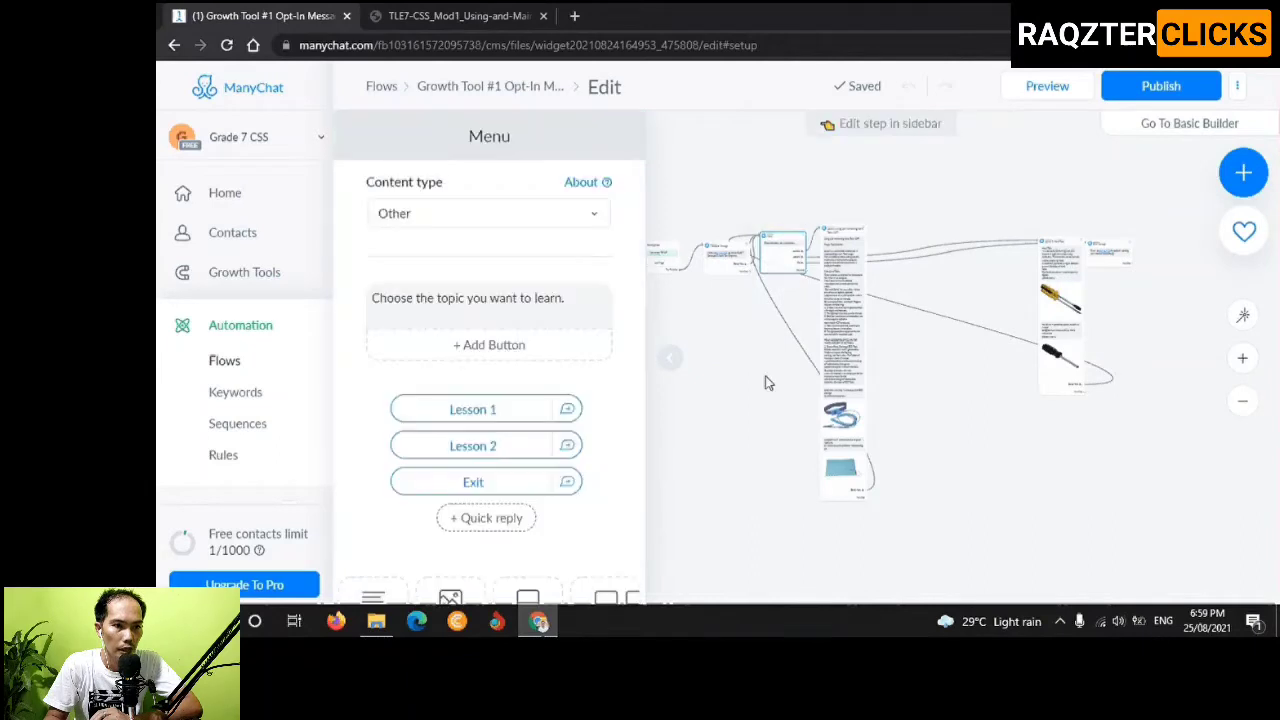
pyautogui.scroll(1, 766, 400)
pyautogui.scroll(1, 766, 400)
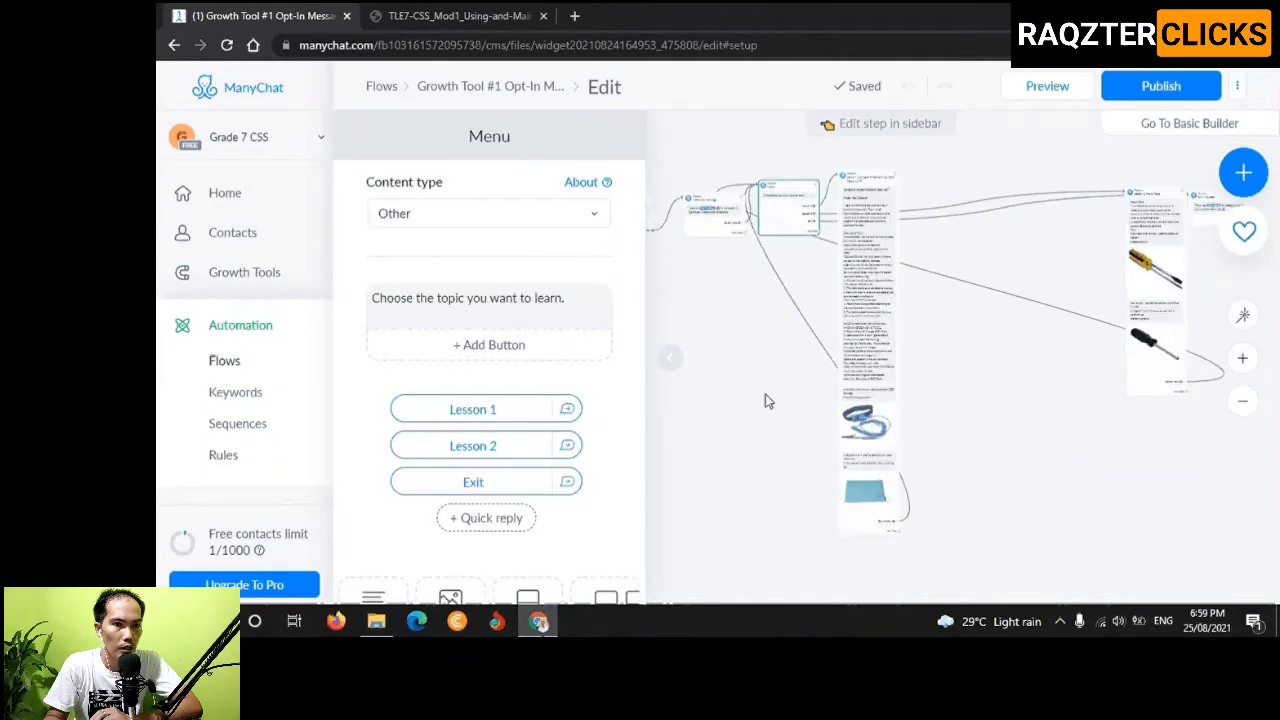
pyautogui.scroll(1, 766, 400)
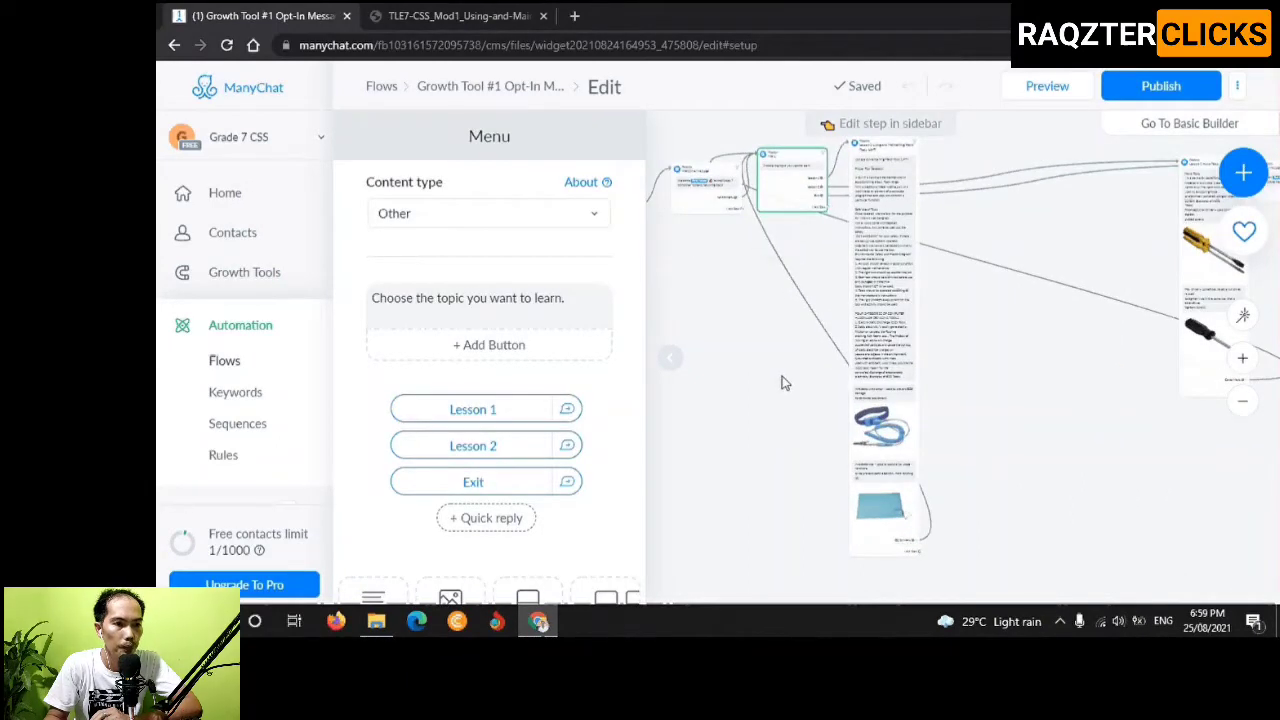
pyautogui.scroll(1, 755, 368)
pyautogui.scroll(1, 755, 369)
pyautogui.scroll(-1, 760, 240)
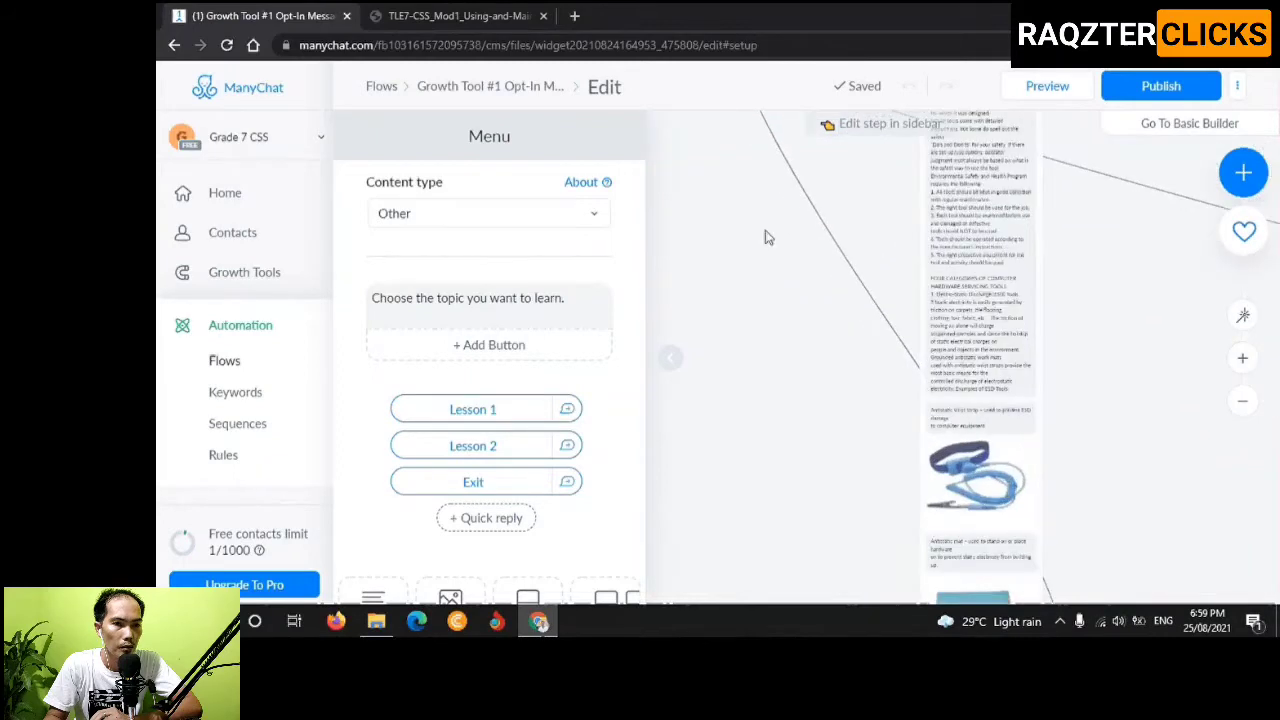
pyautogui.scroll(-2, 760, 240)
pyautogui.scroll(1, 761, 520)
pyautogui.scroll(1, 761, 520)
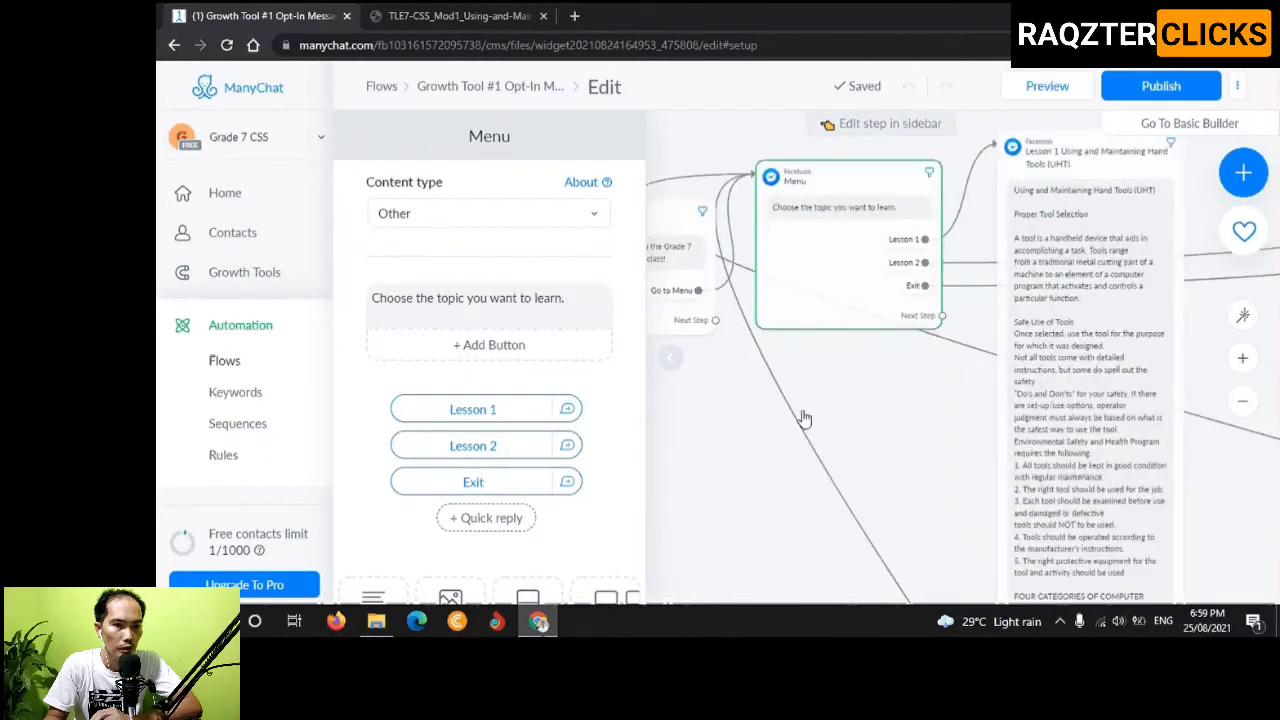
pyautogui.scroll(1, 761, 520)
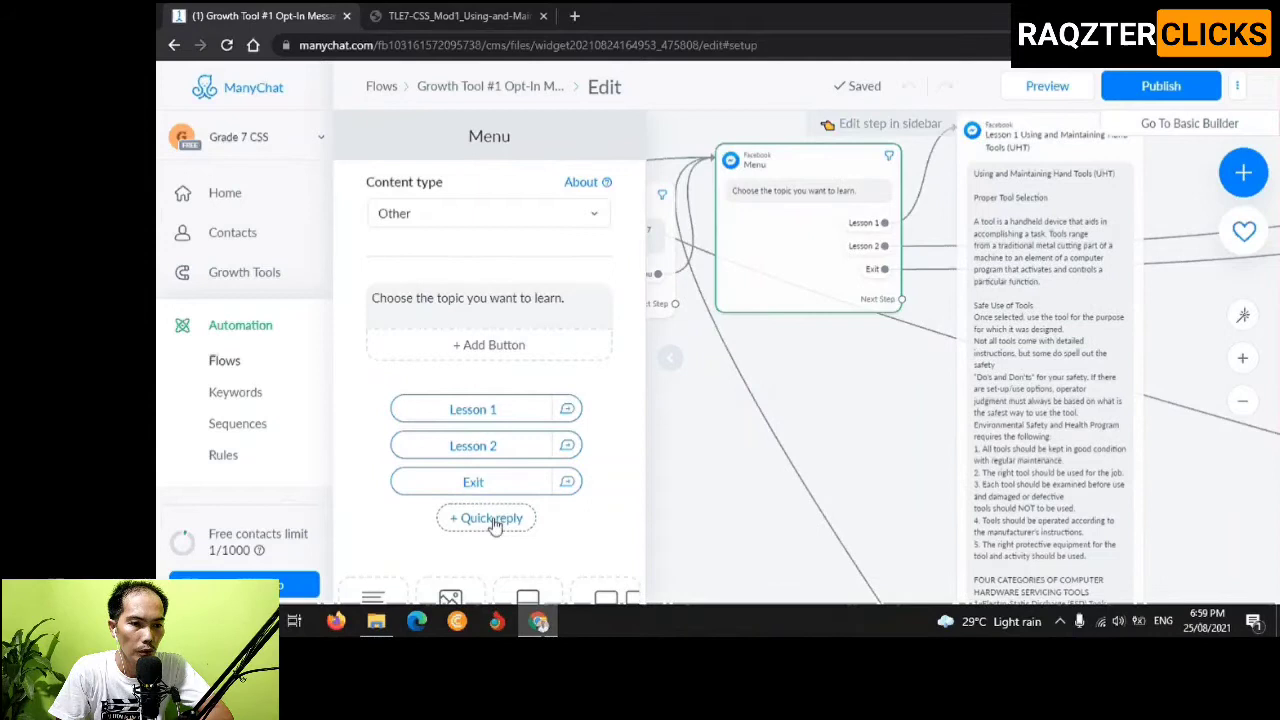
# Add a 'Quiz 1' quick reply to the Menu and move it directly below Lesson 1
pyautogui.click(494, 522)
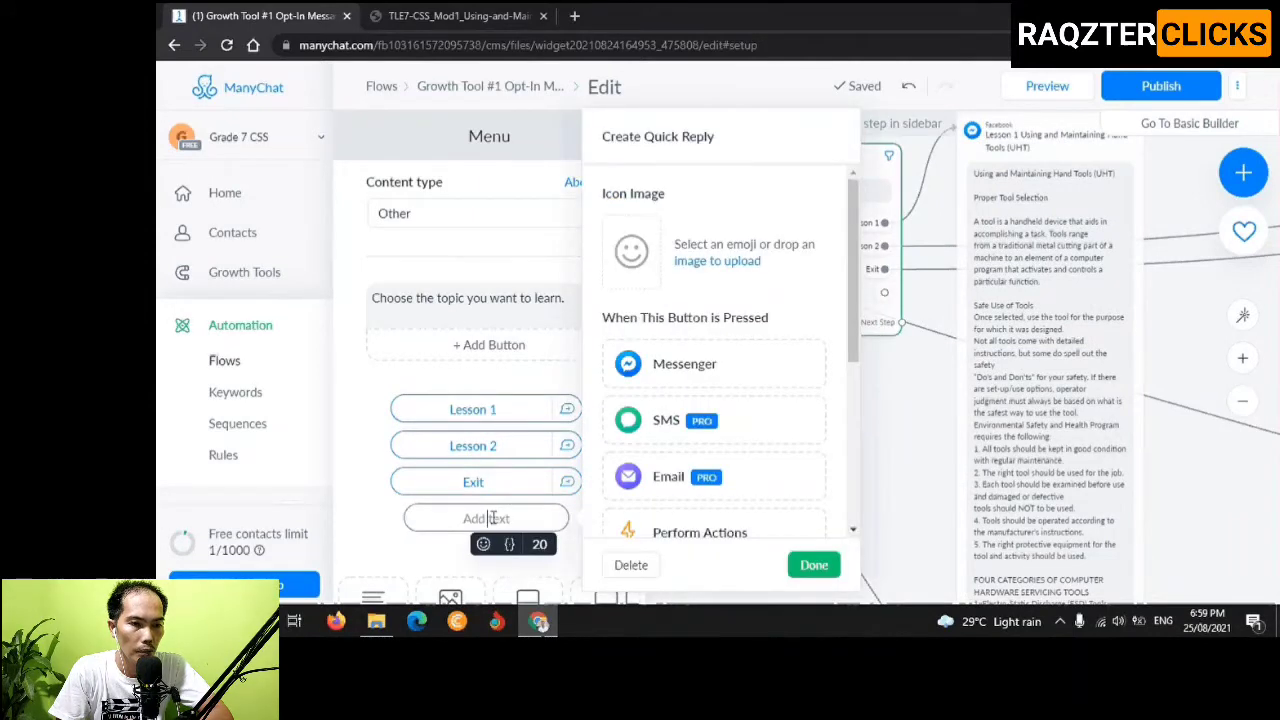
pyautogui.write('QUI')
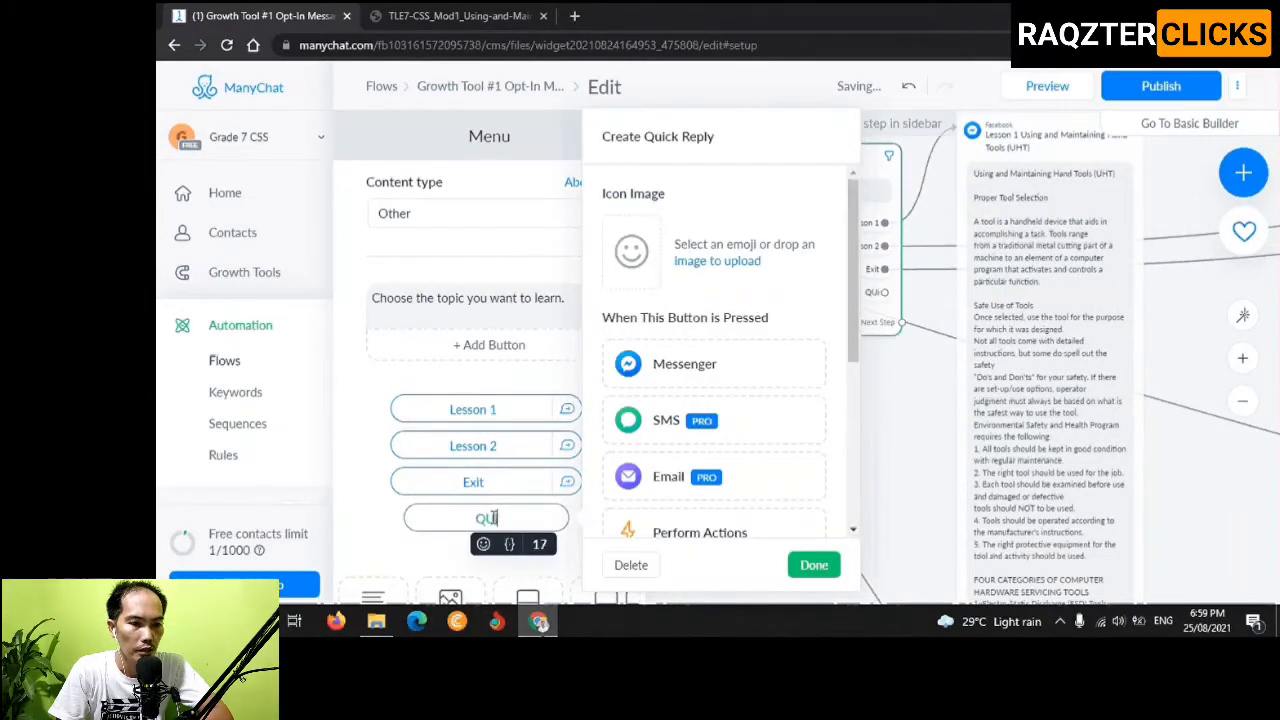
pyautogui.press('BackSpace')
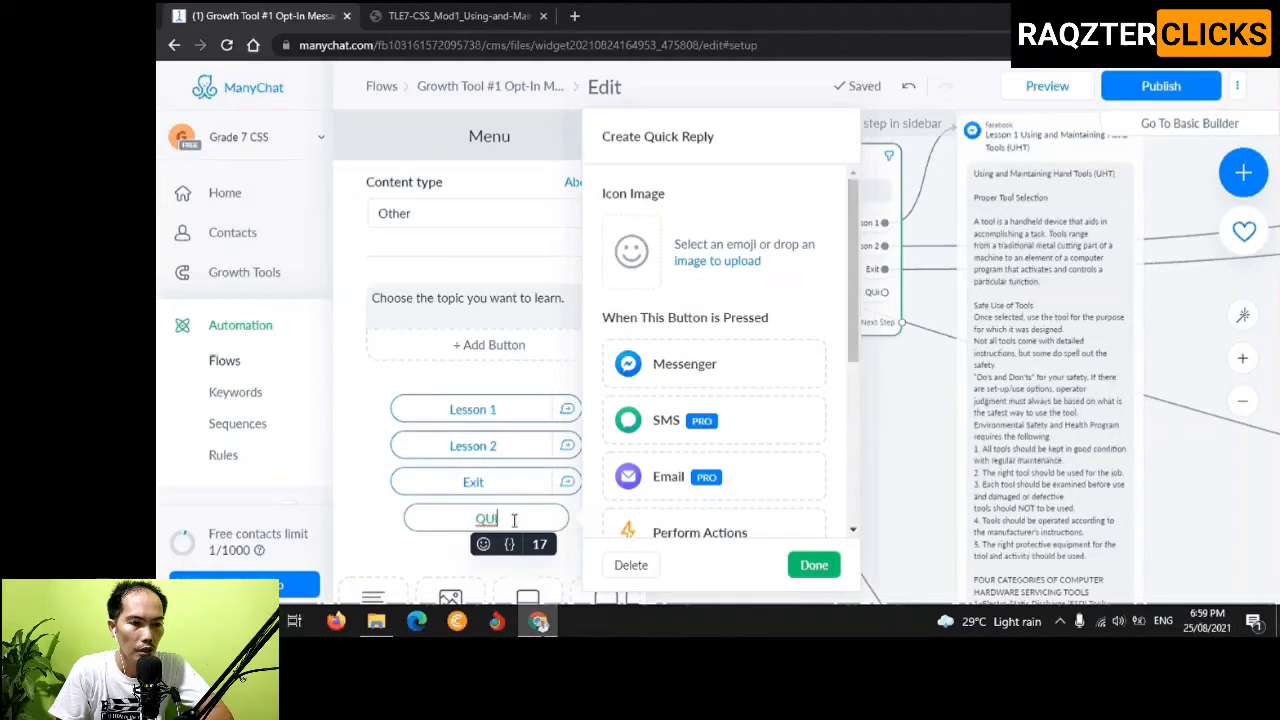
pyautogui.press('BackSpace')
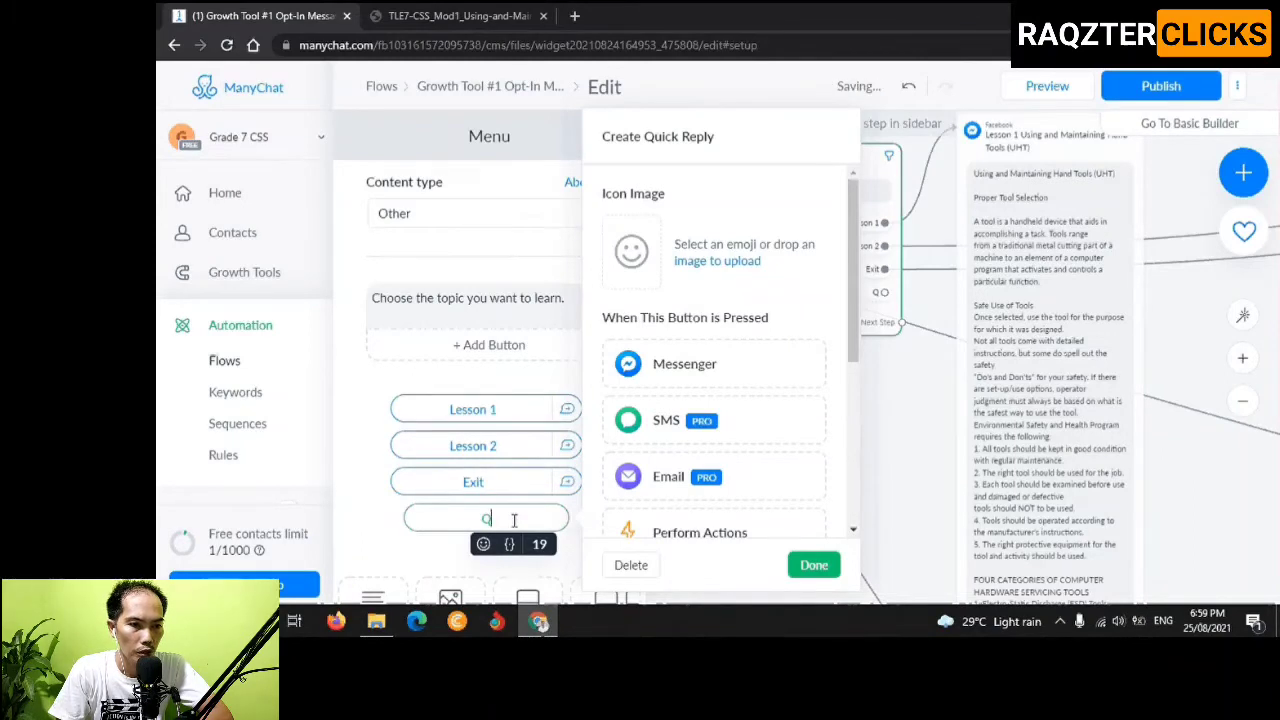
pyautogui.write('uiz 1')
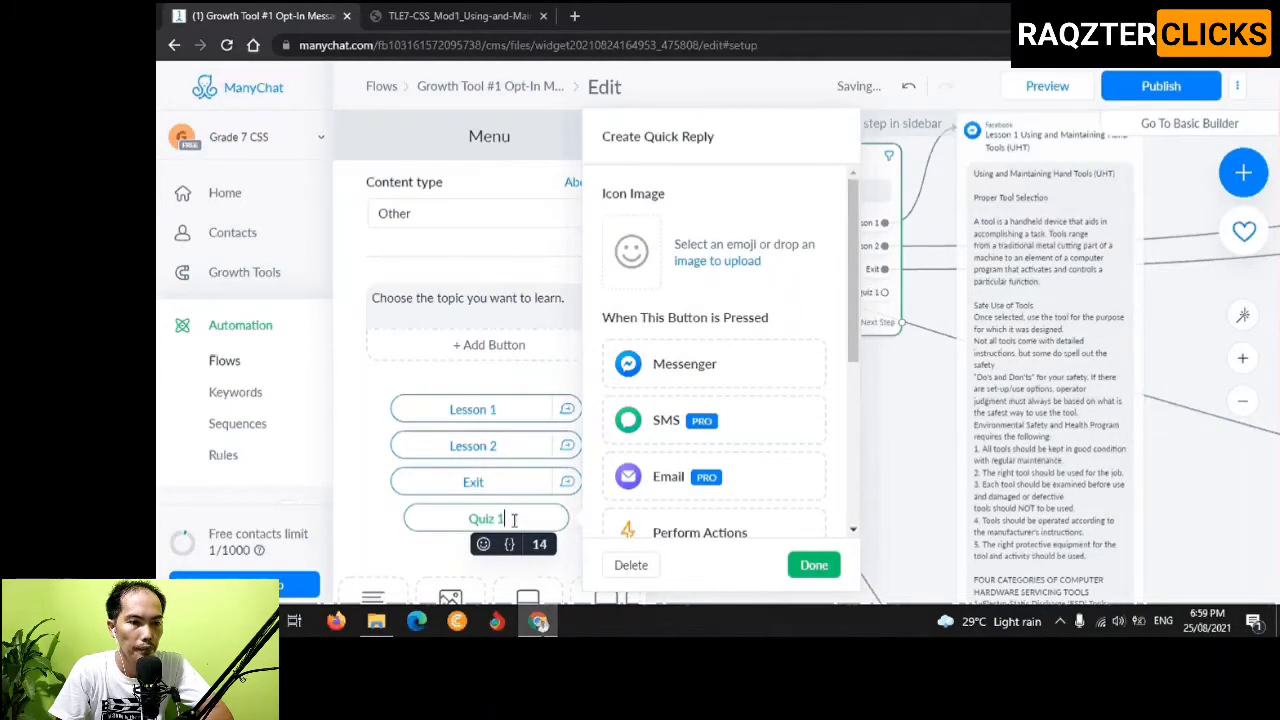
pyautogui.click(812, 566)
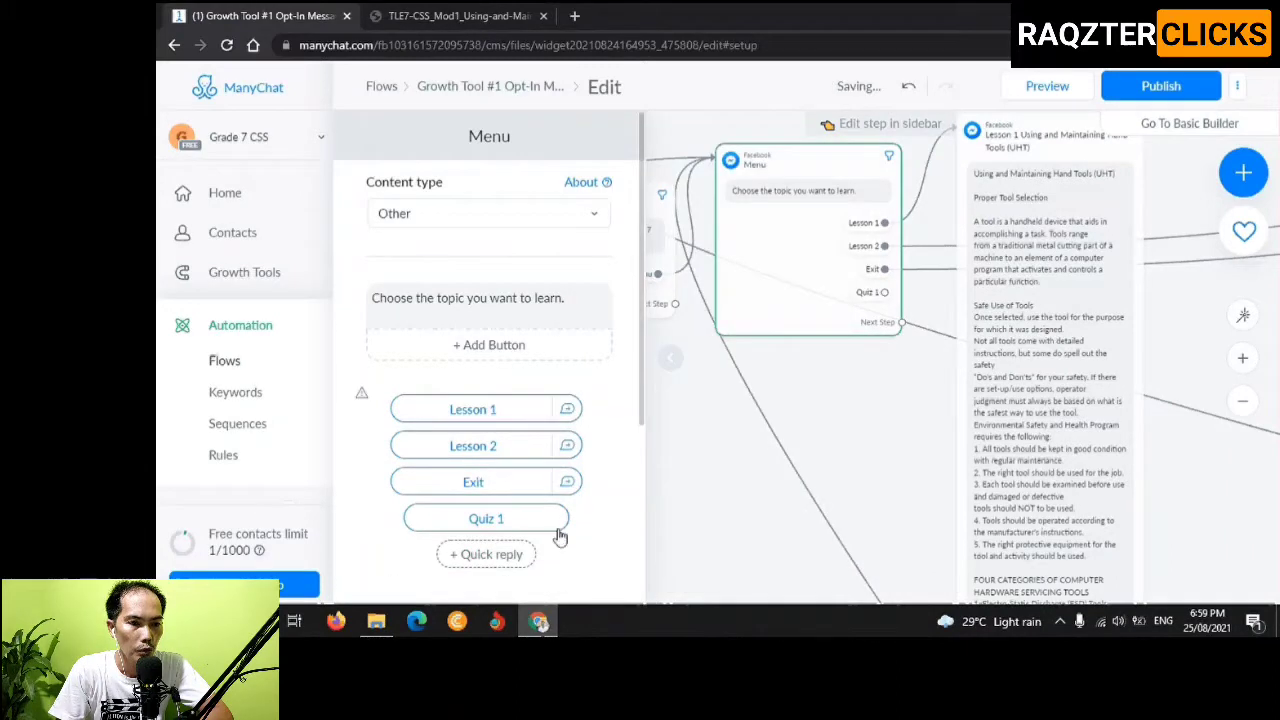
pyautogui.moveTo(560, 537); pyautogui.dragTo(546, 440)
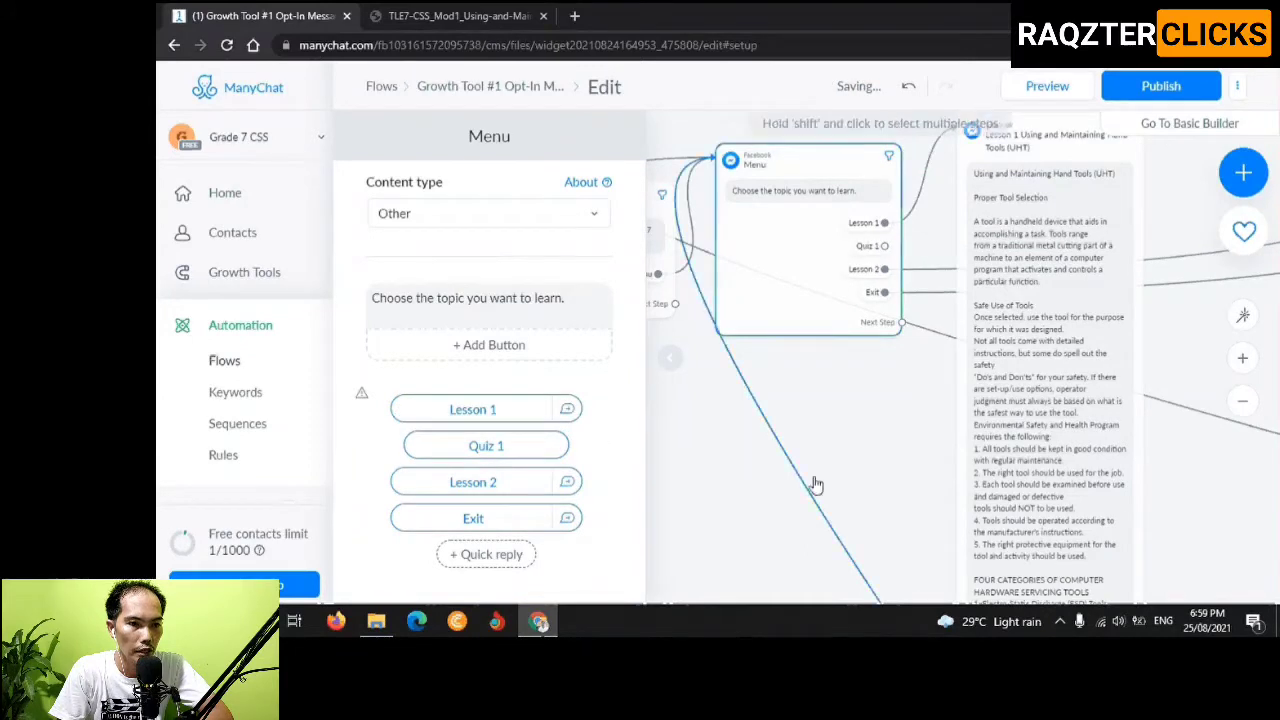
pyautogui.moveTo(892, 450)
pyautogui.mouseDown()
pyautogui.moveTo(648, 475)
pyautogui.moveTo(731, 459)
pyautogui.moveTo(499, 471)
pyautogui.mouseUp()
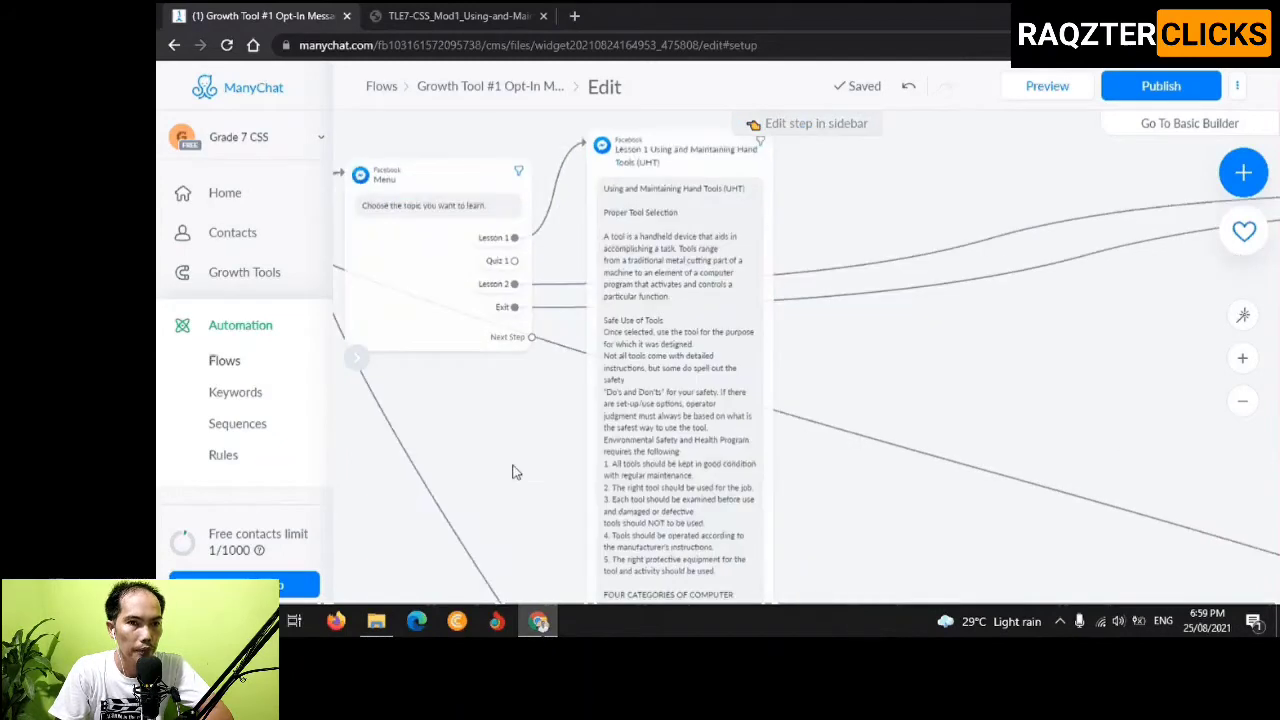
# Branch a new Messenger message step from the Quiz 1 reply and name it 'Quiz 1'
pyautogui.click(490, 270)
pyautogui.moveTo(487, 261); pyautogui.dragTo(797, 202)
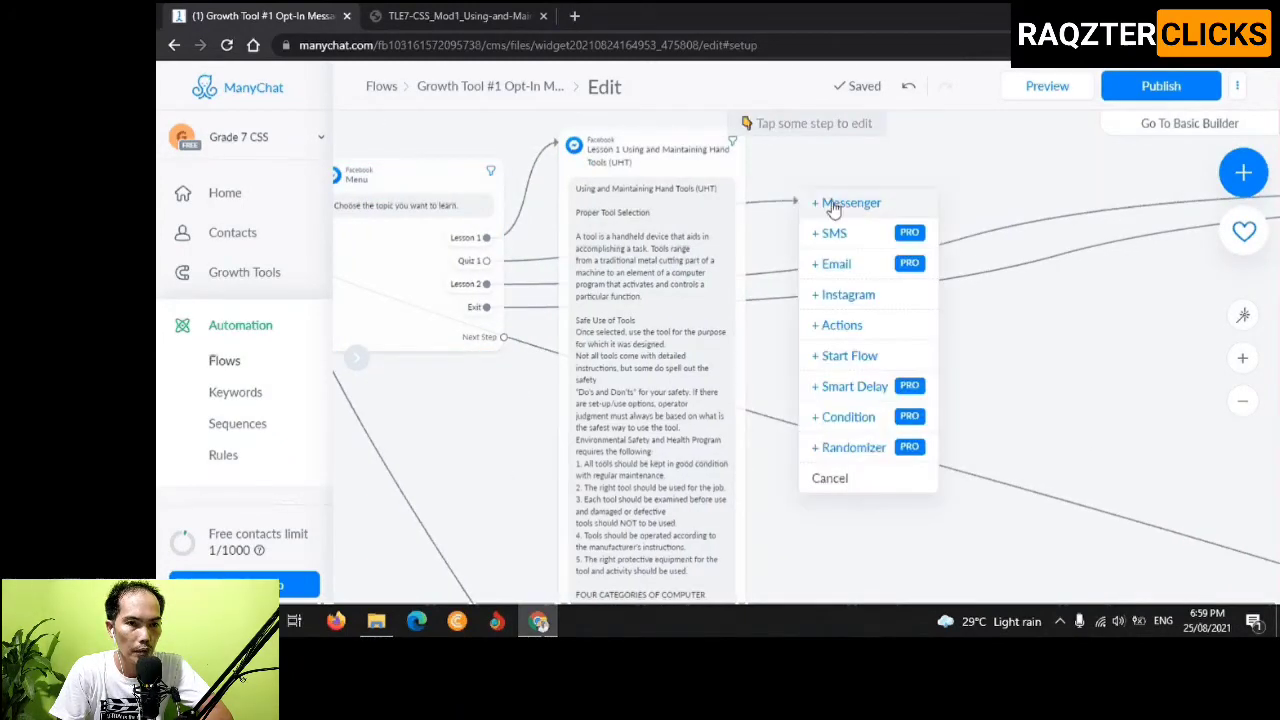
pyautogui.click(833, 203)
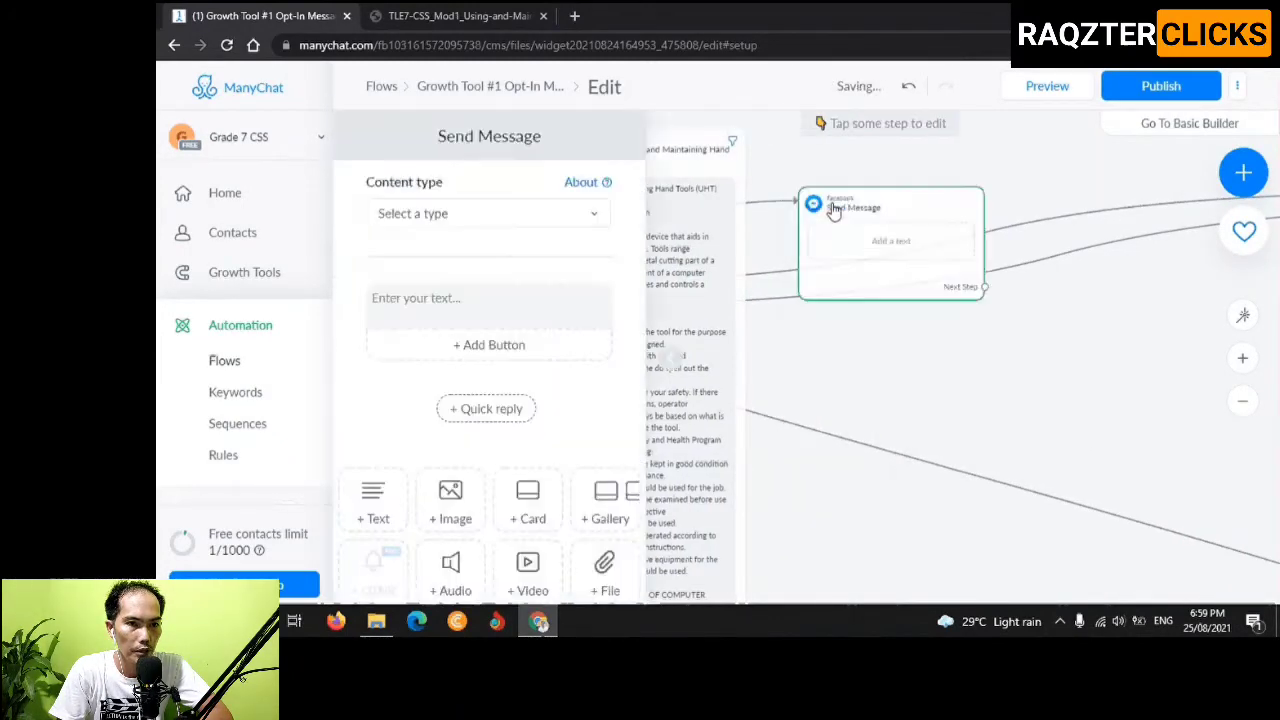
pyautogui.click(490, 137)
pyautogui.write('Q')
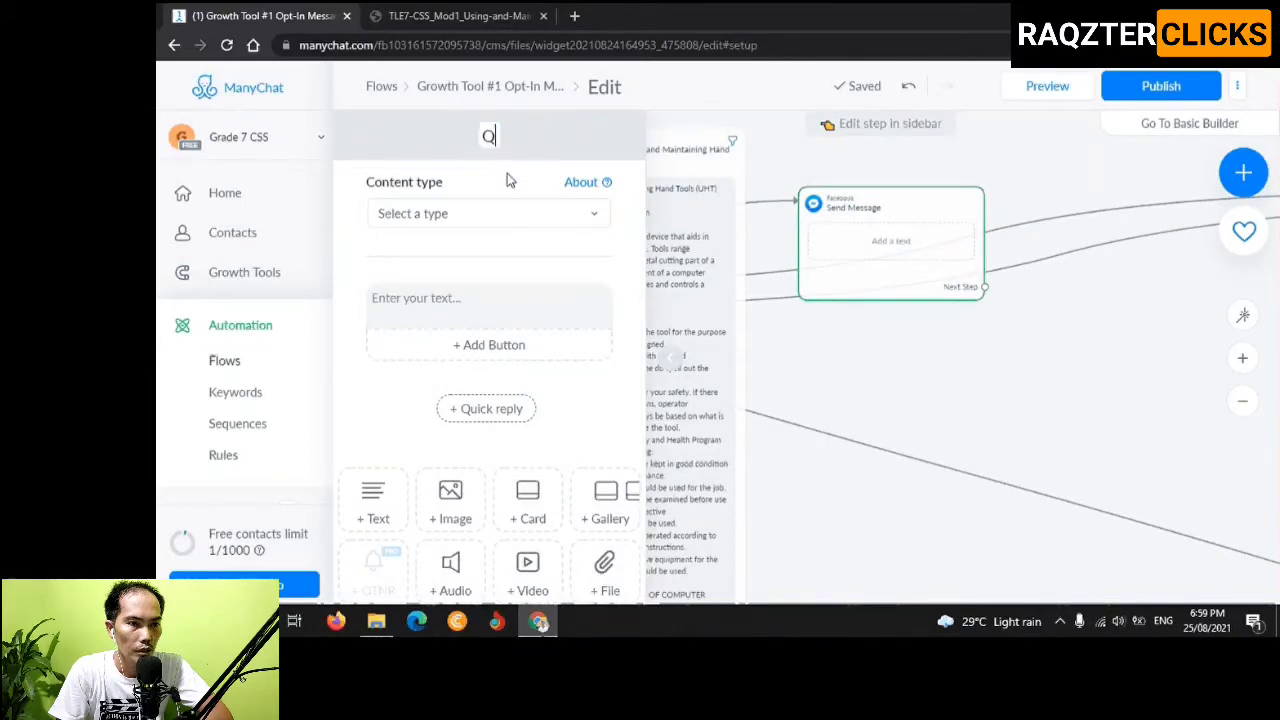
pyautogui.write('uiz')
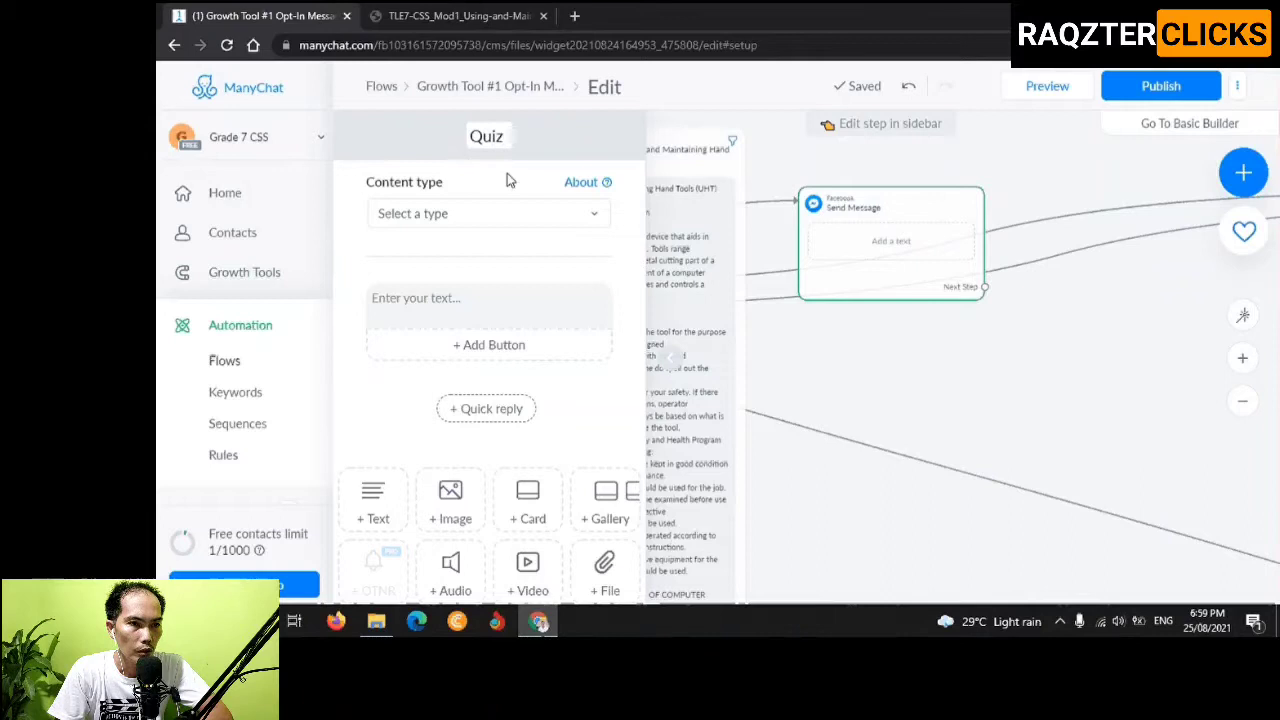
pyautogui.write(' 1')
# Set the content type to Other and write 'Directions: Choose the letter of your chosen answer.'
pyautogui.click(514, 213)
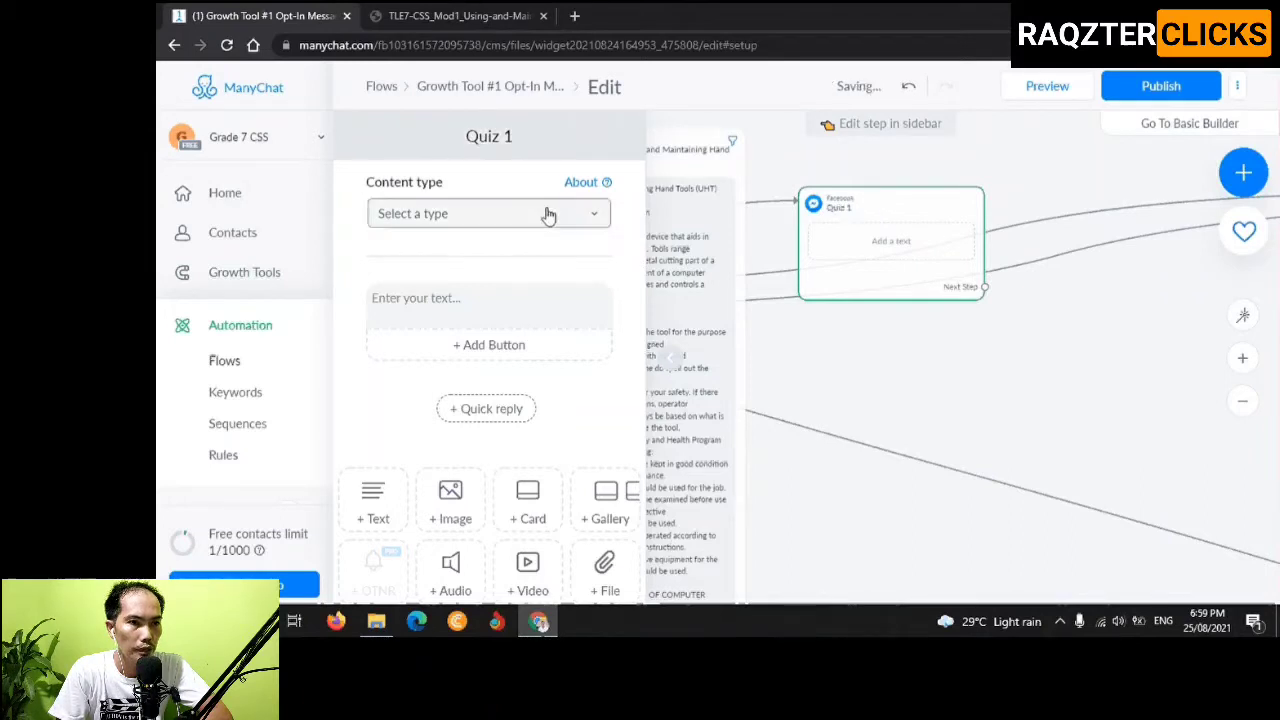
pyautogui.click(414, 262)
pyautogui.click(437, 302)
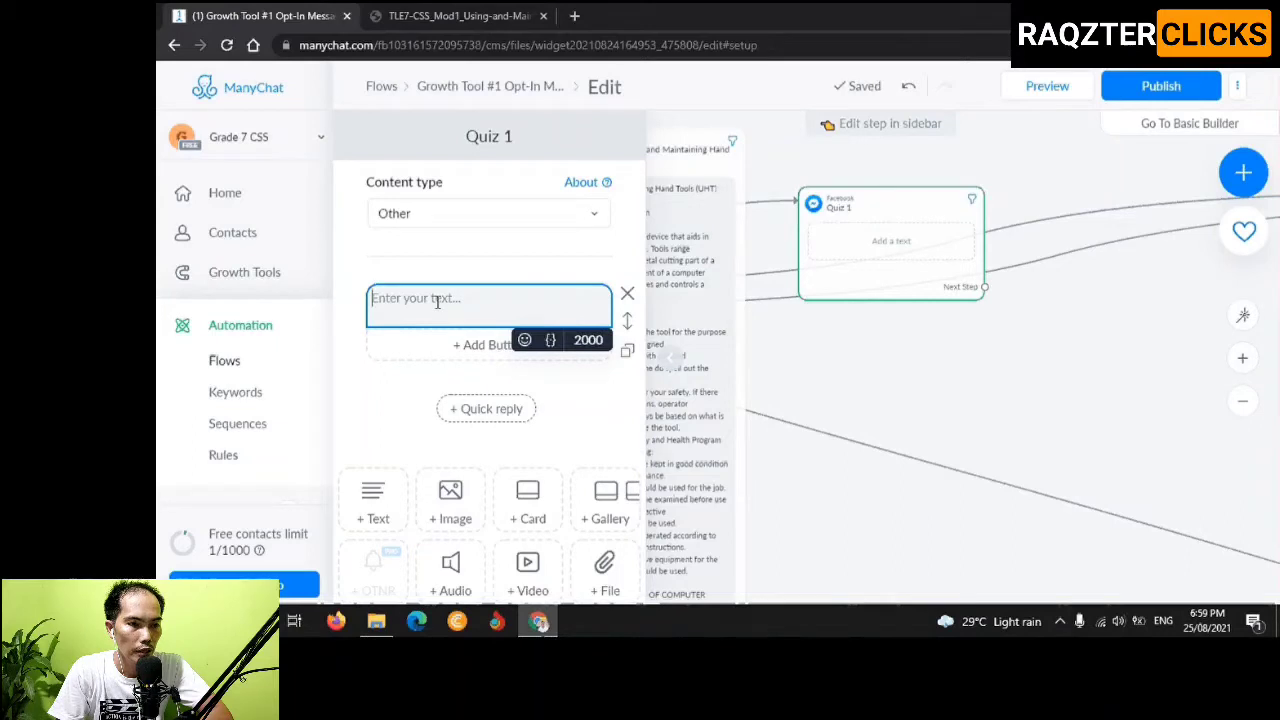
pyautogui.write('Direct')
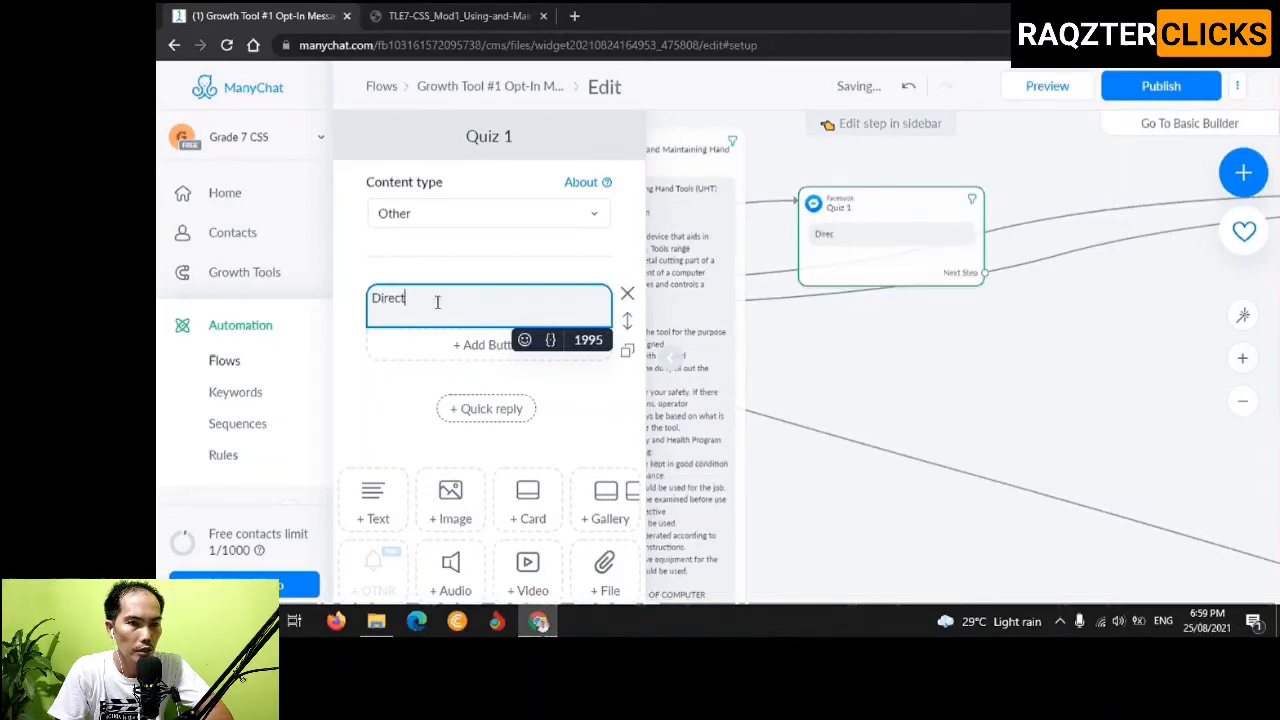
pyautogui.write('ions')
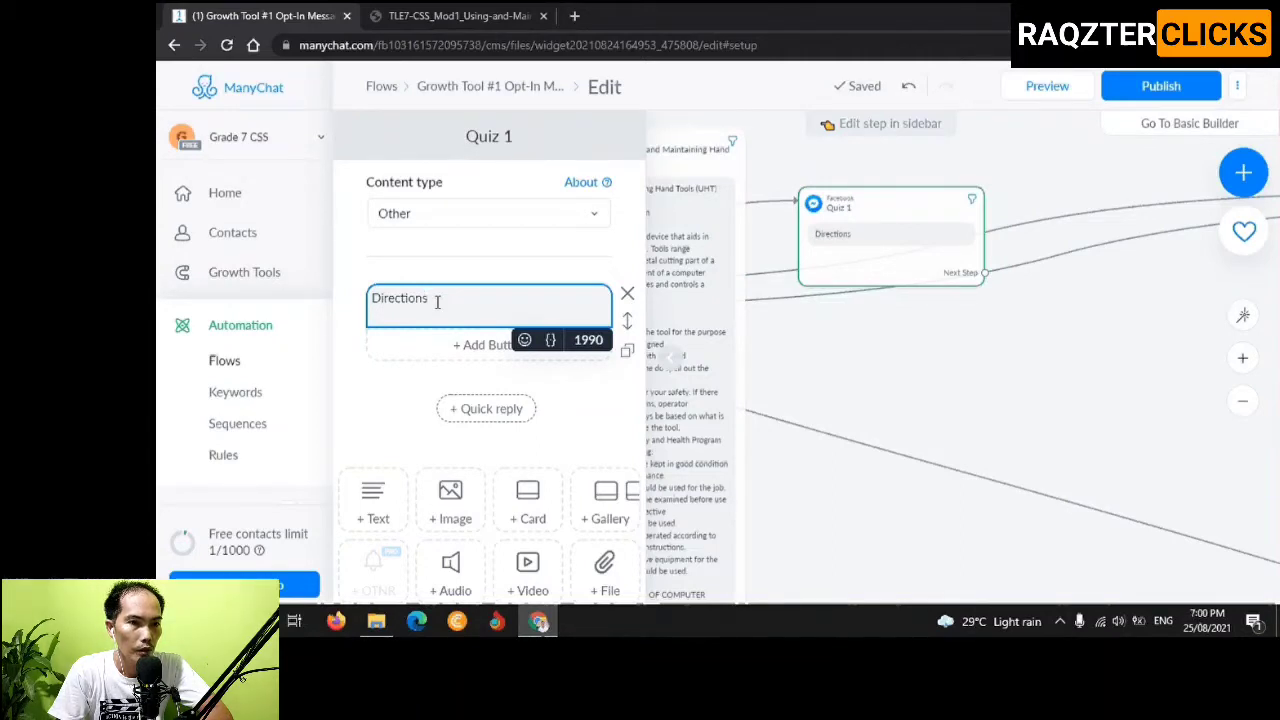
pyautogui.write(':')
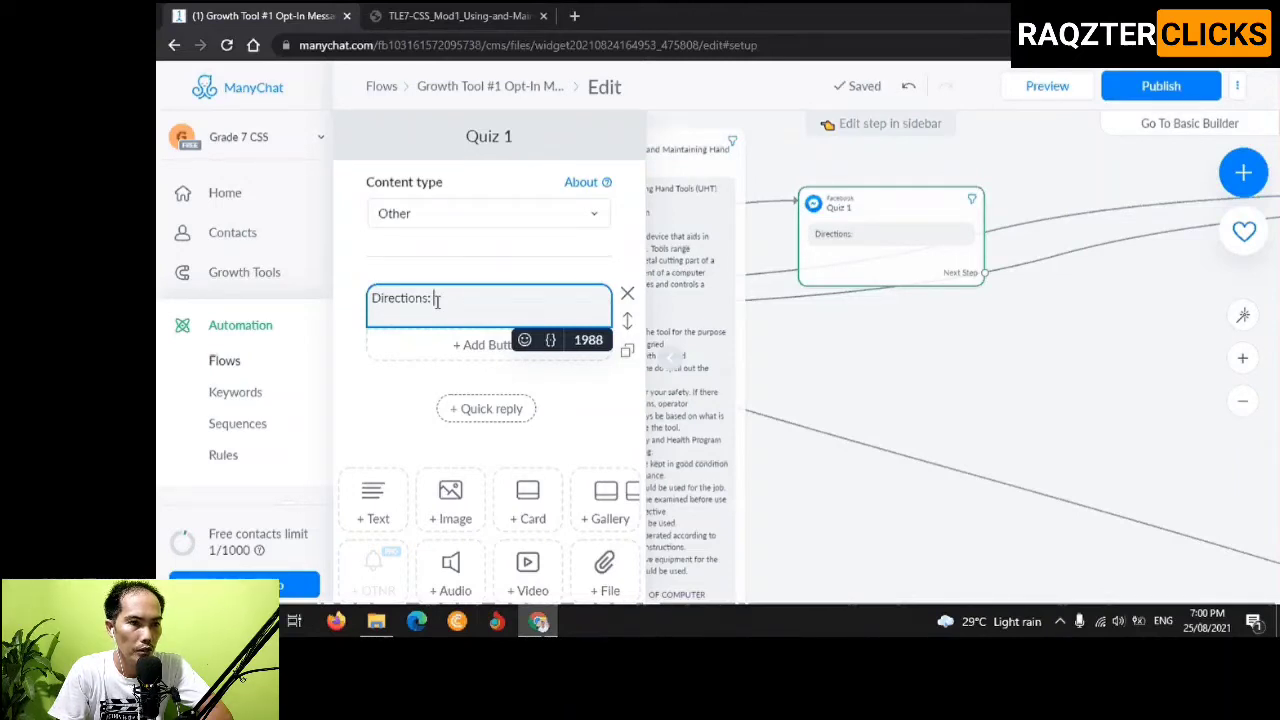
pyautogui.write('Choose')
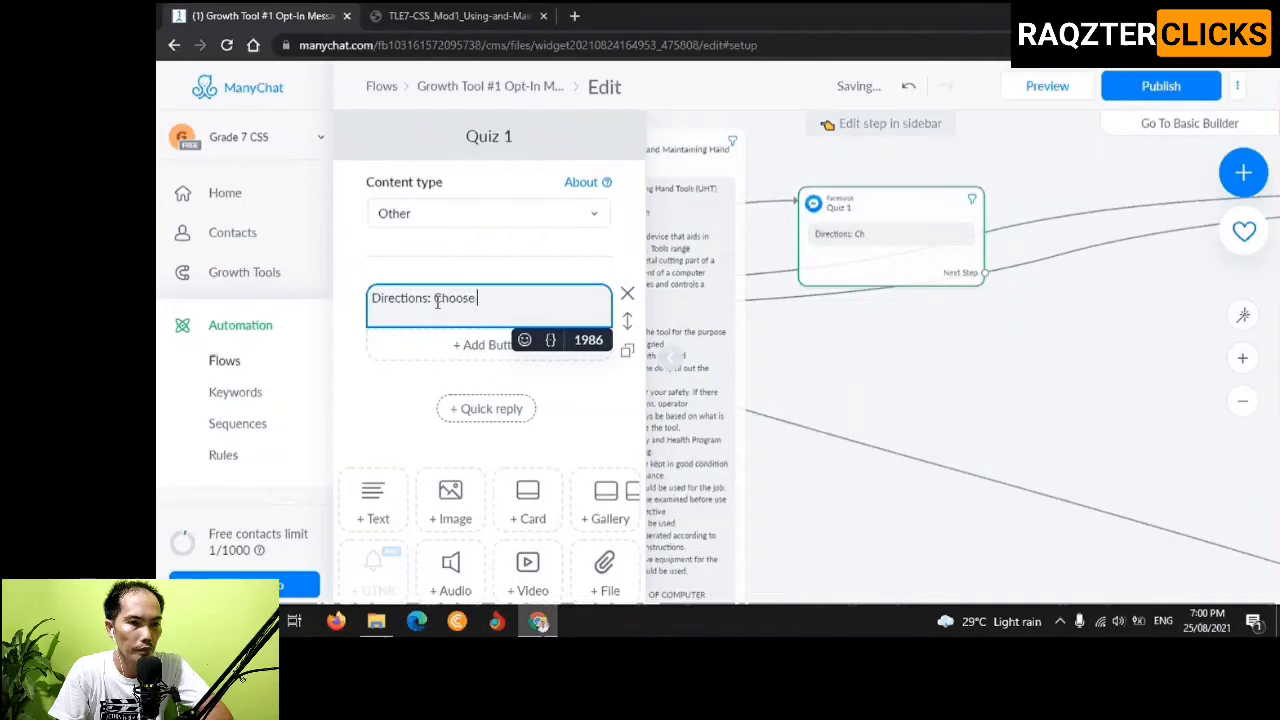
pyautogui.write('the le')
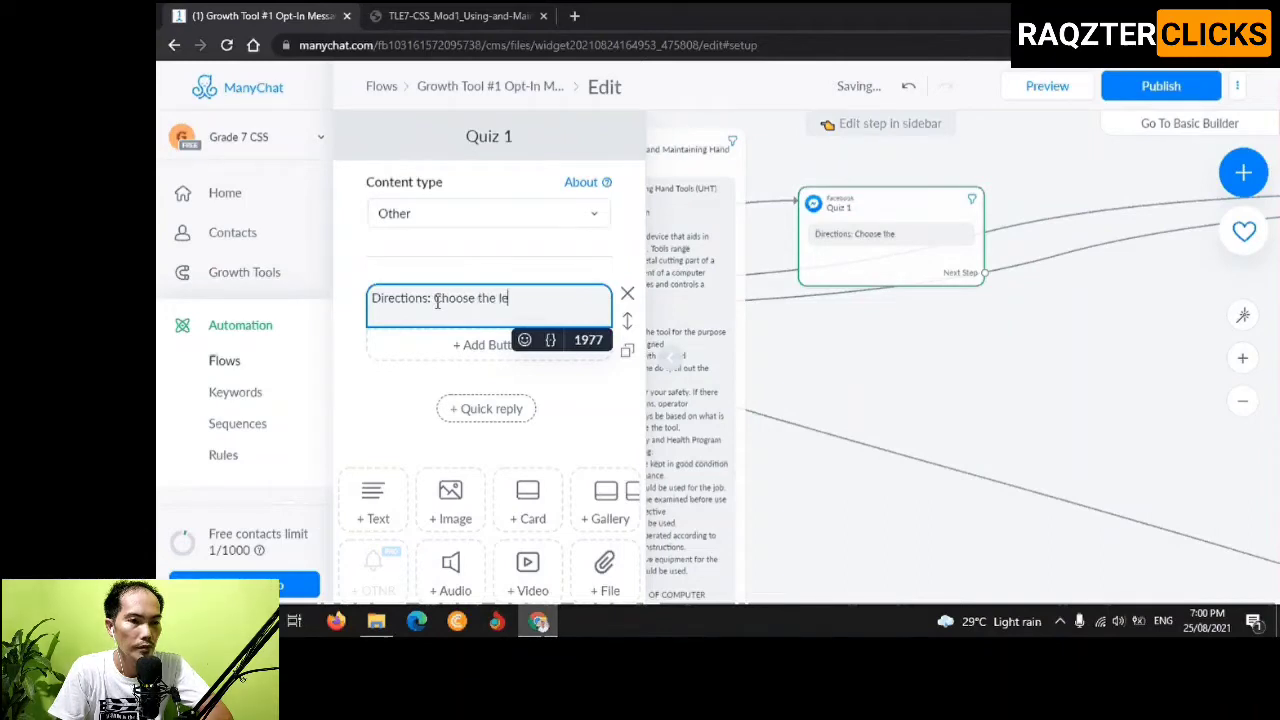
pyautogui.write('tter of')
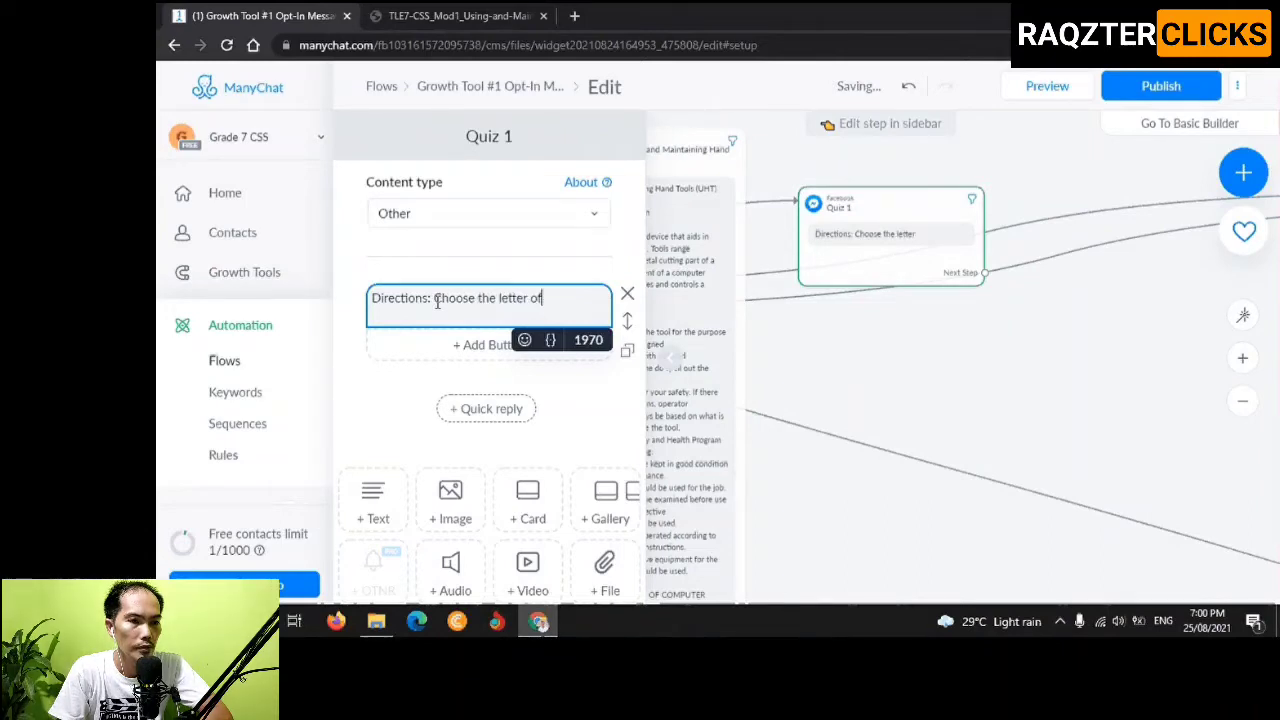
pyautogui.write(' the')
pyautogui.write('ou')
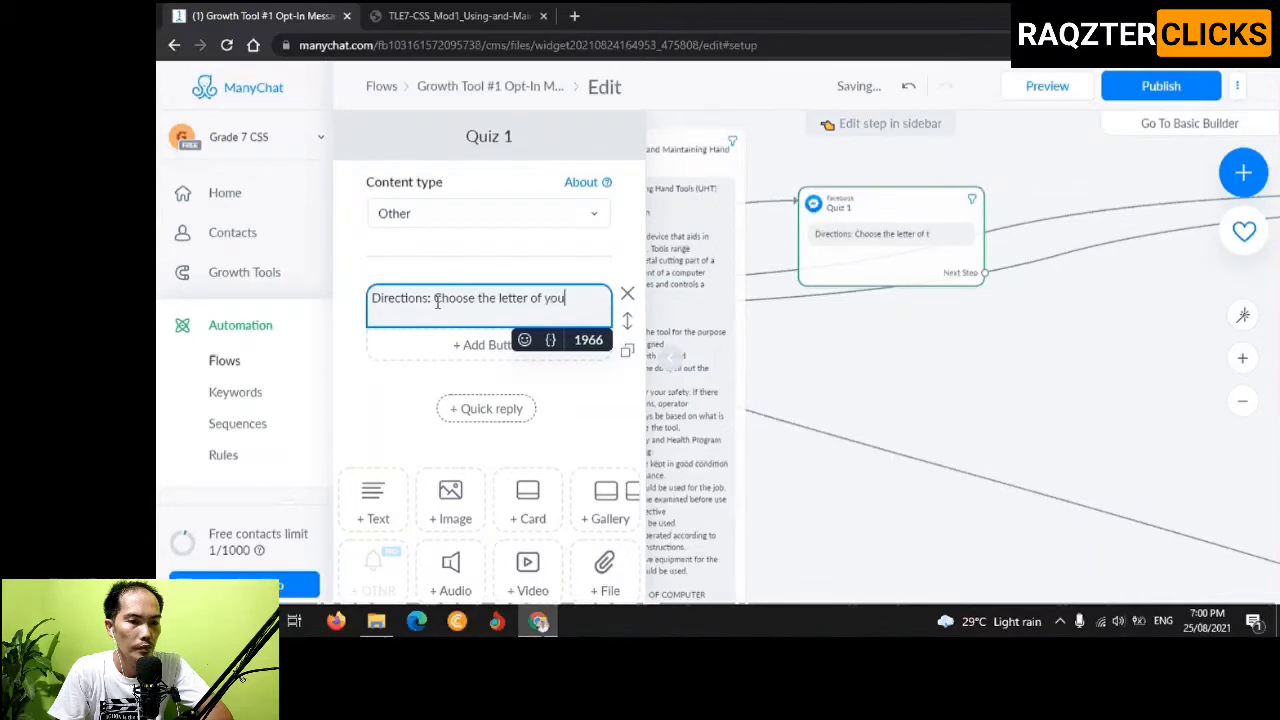
pyautogui.write('r chos')
pyautogui.write('en answe')
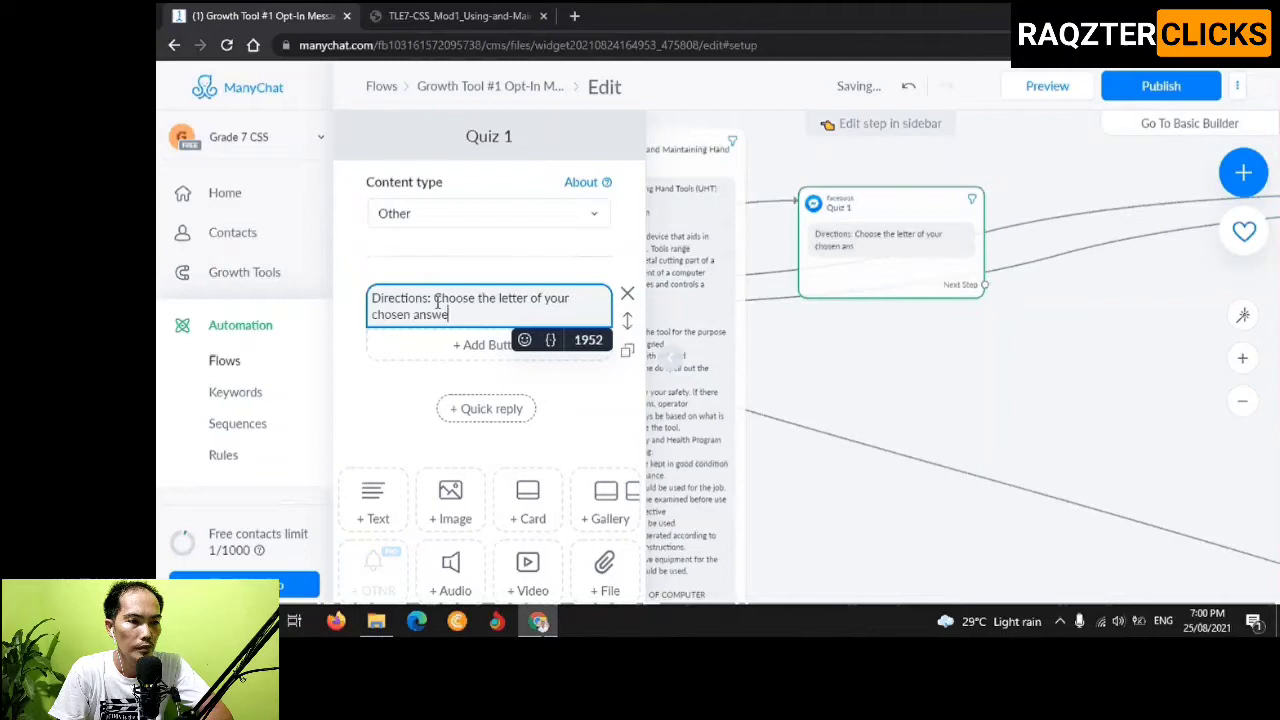
pyautogui.write('r.')
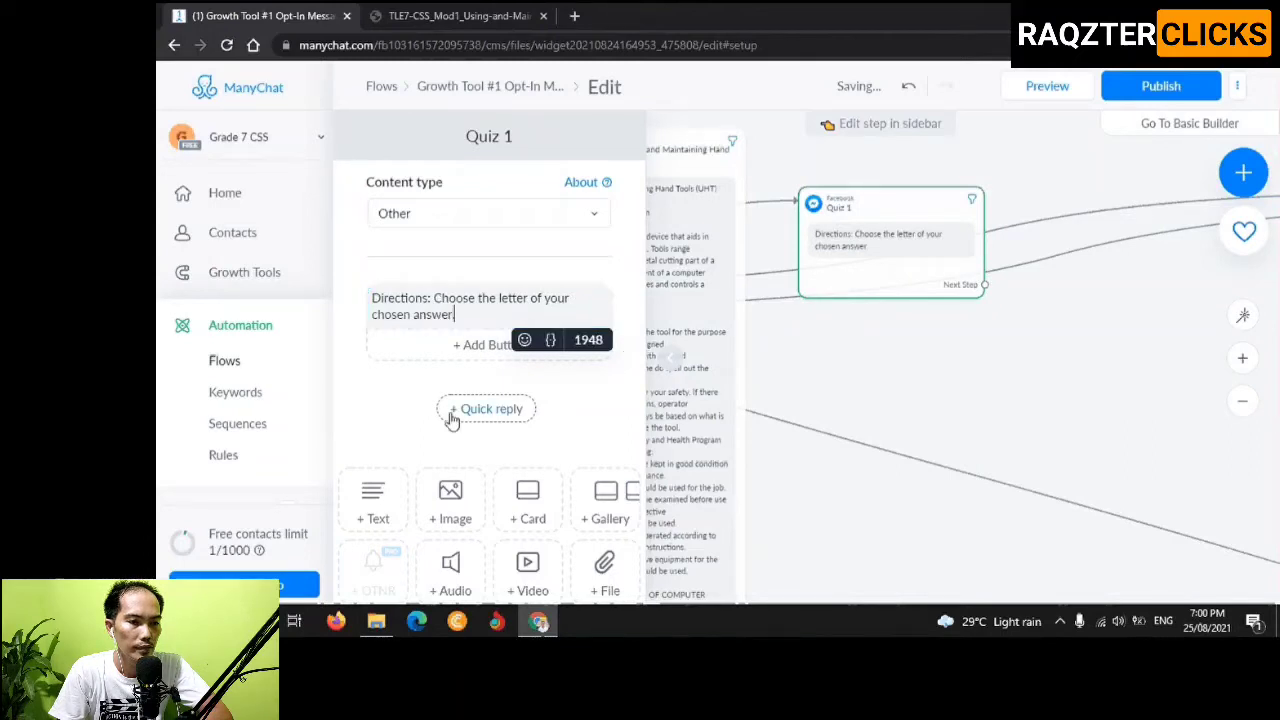
# Add a second text '1. What tool is' followed by the antistatic mat definition copied from the PDF
pyautogui.click(388, 507)
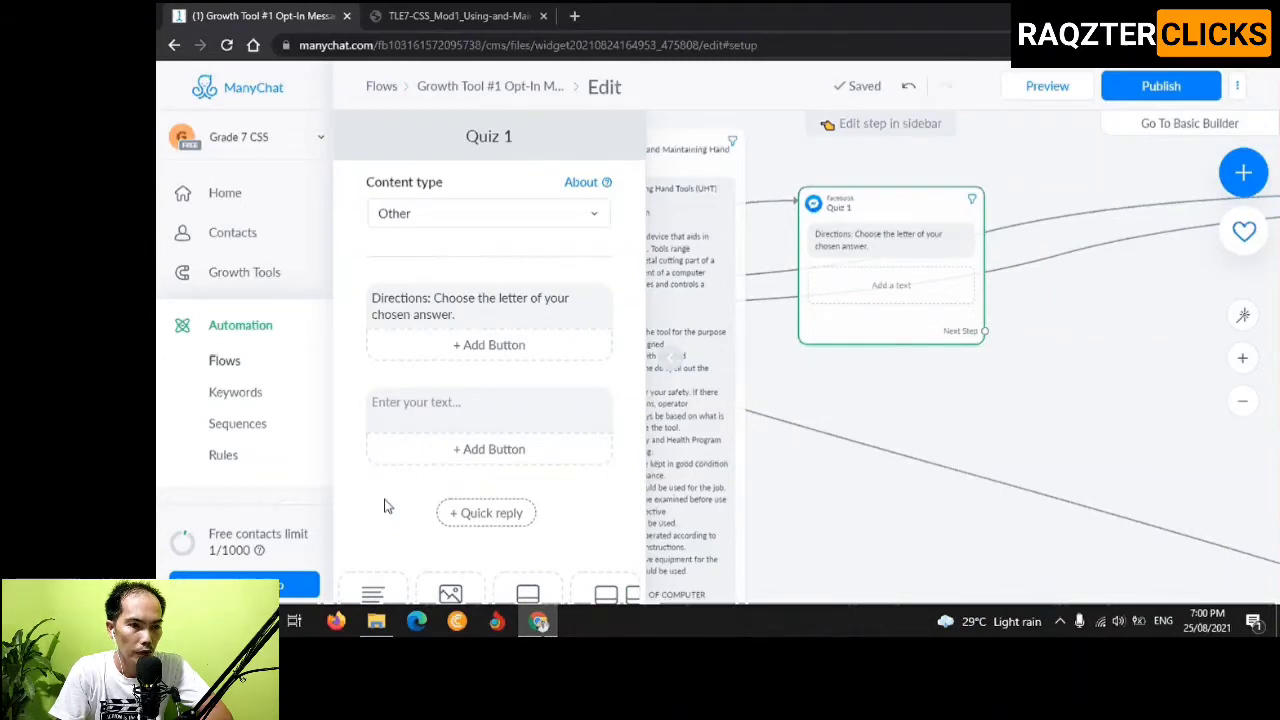
pyautogui.click(440, 410)
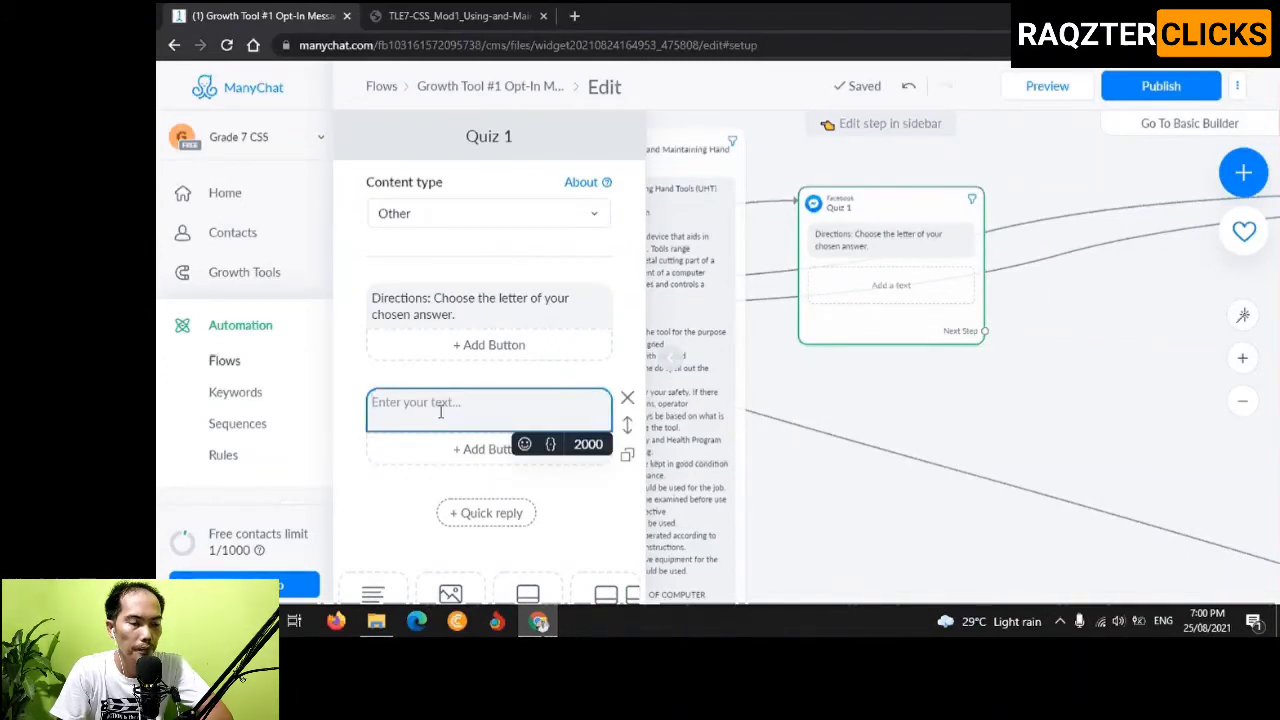
pyautogui.write('1.')
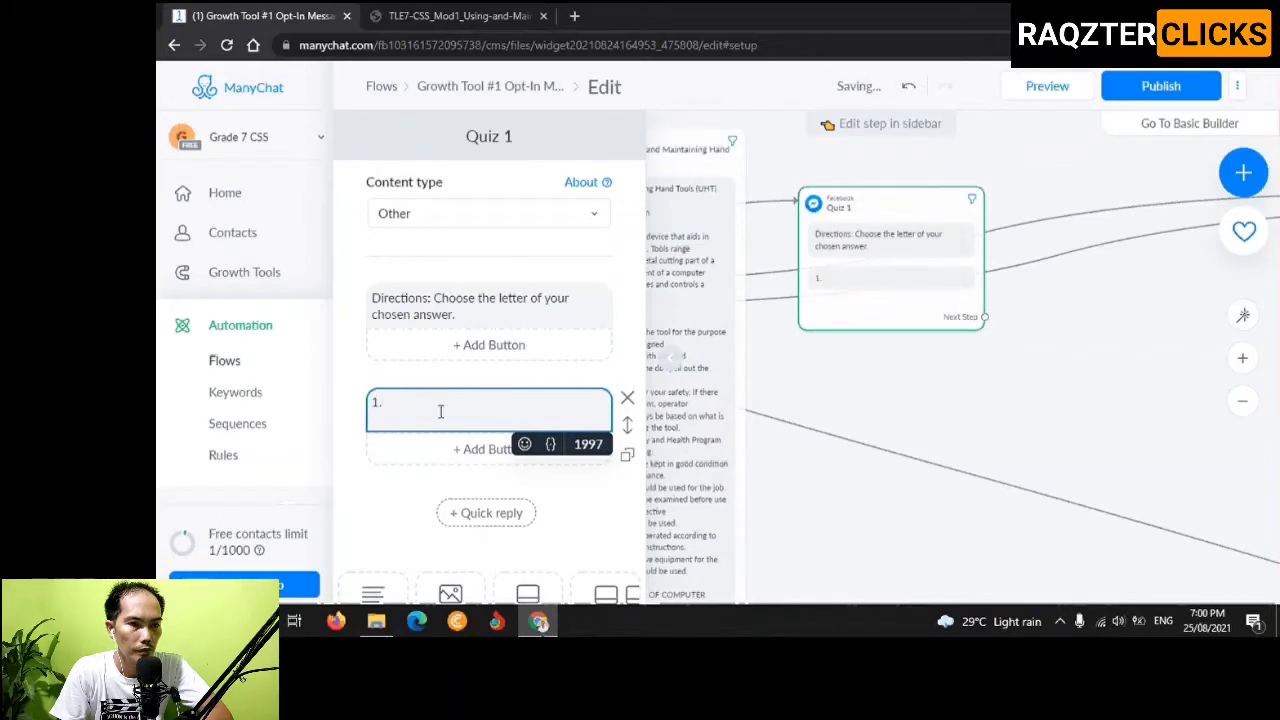
pyautogui.click(456, 18)
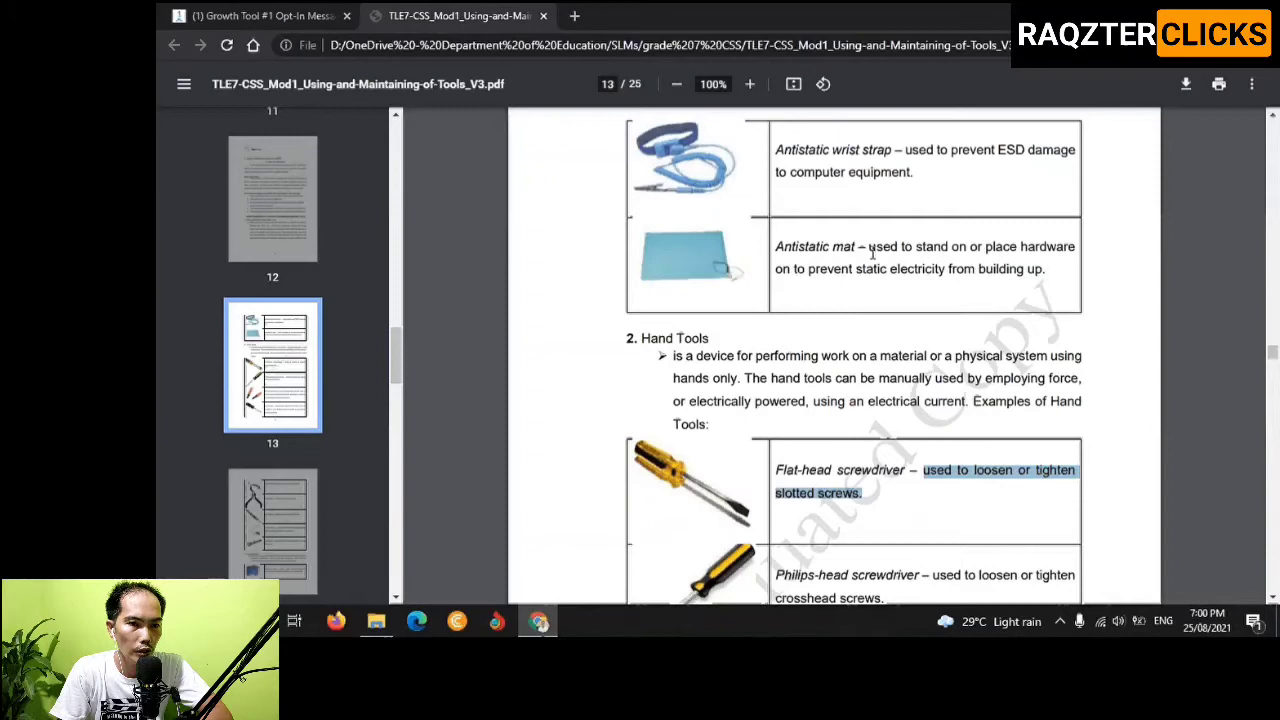
pyautogui.moveTo(868, 246); pyautogui.dragTo(1051, 276)
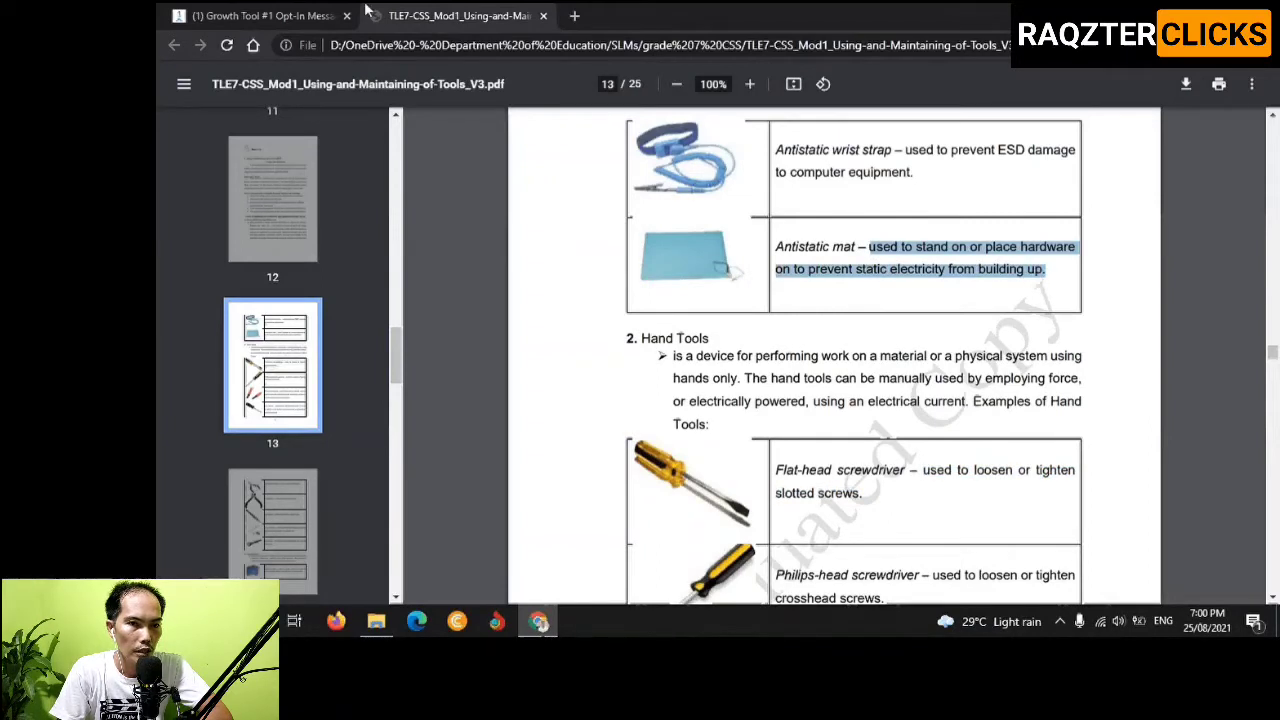
pyautogui.click(265, 15)
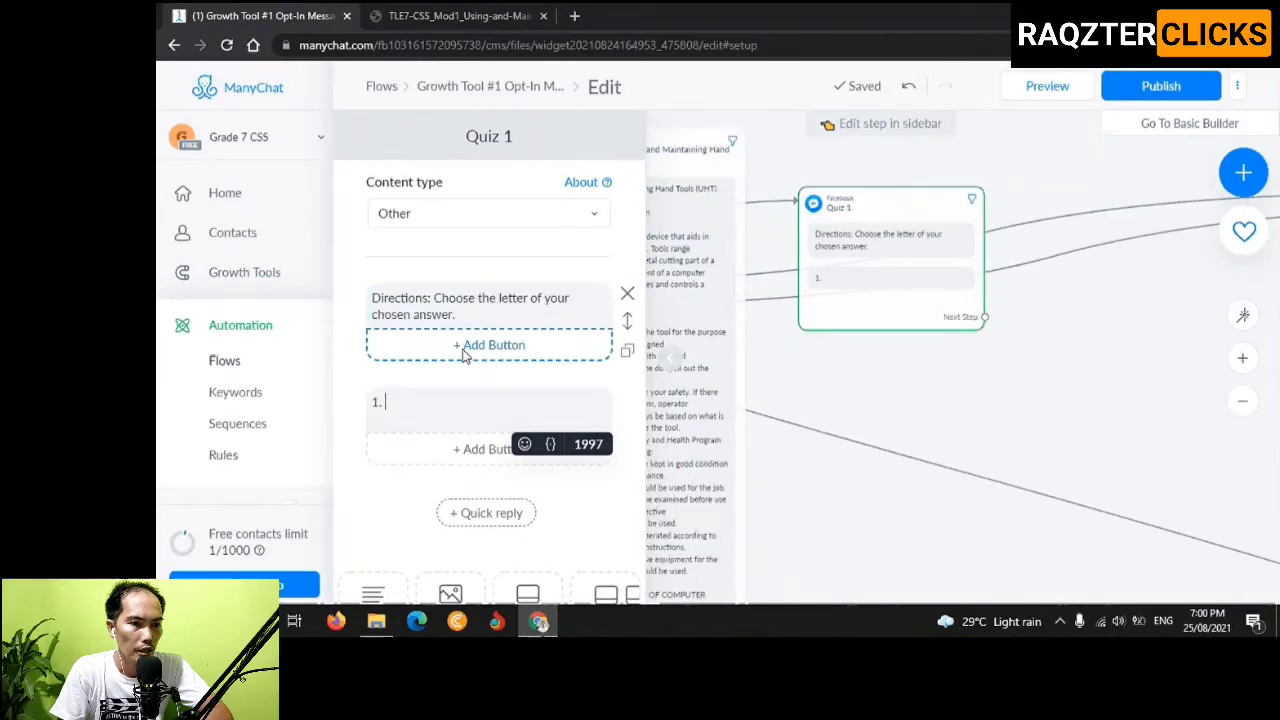
pyautogui.write('What ')
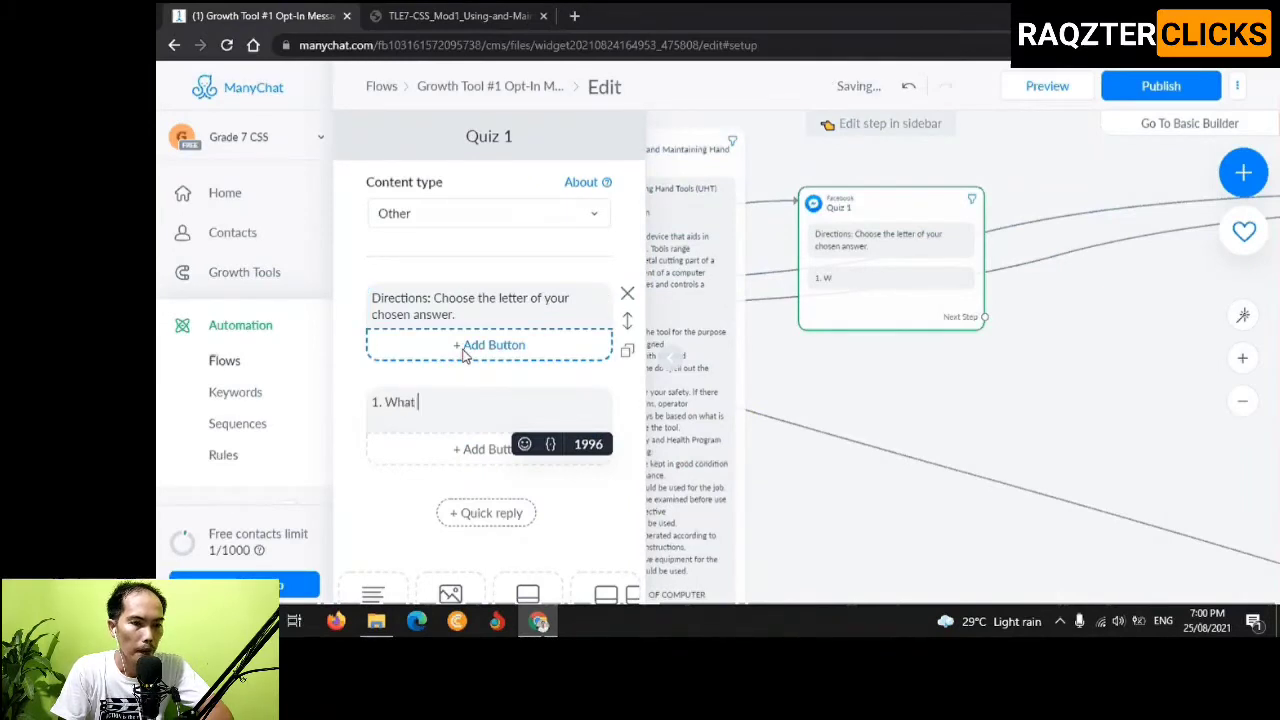
pyautogui.write('tool i')
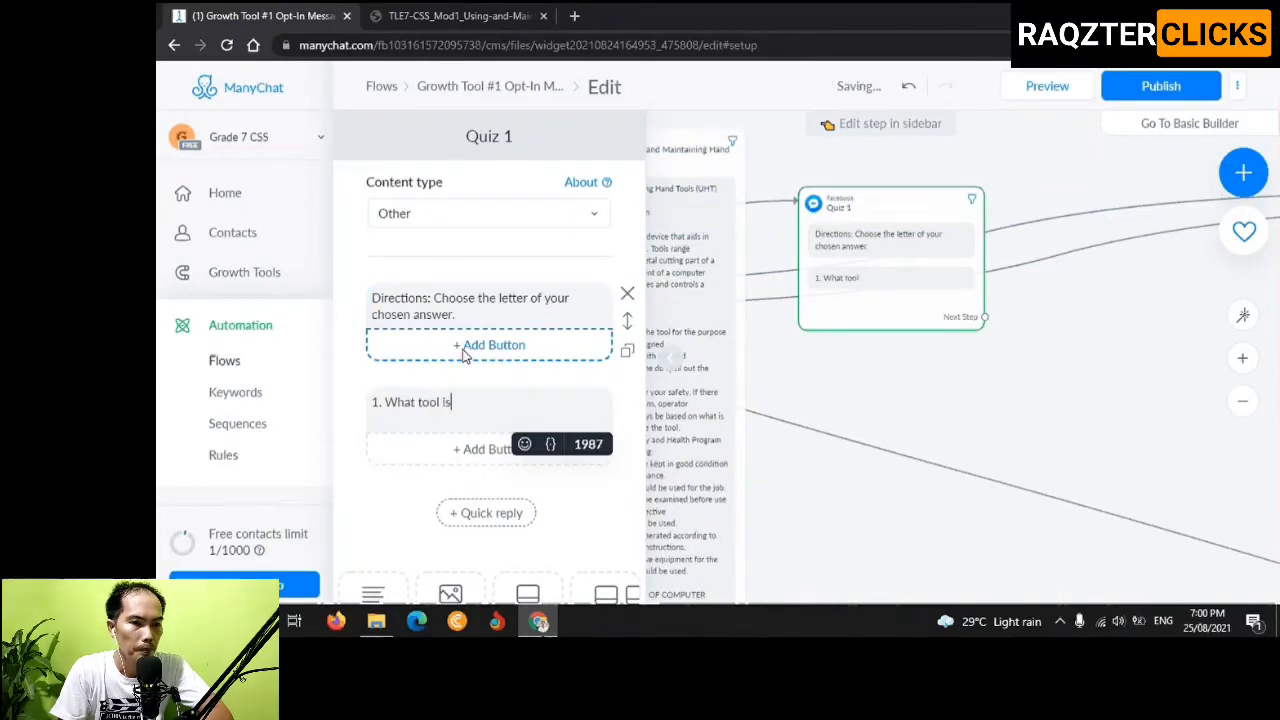
pyautogui.write('s')
pyautogui.write('– used to stand on or place hardware on to prevent static electricity from building up.')
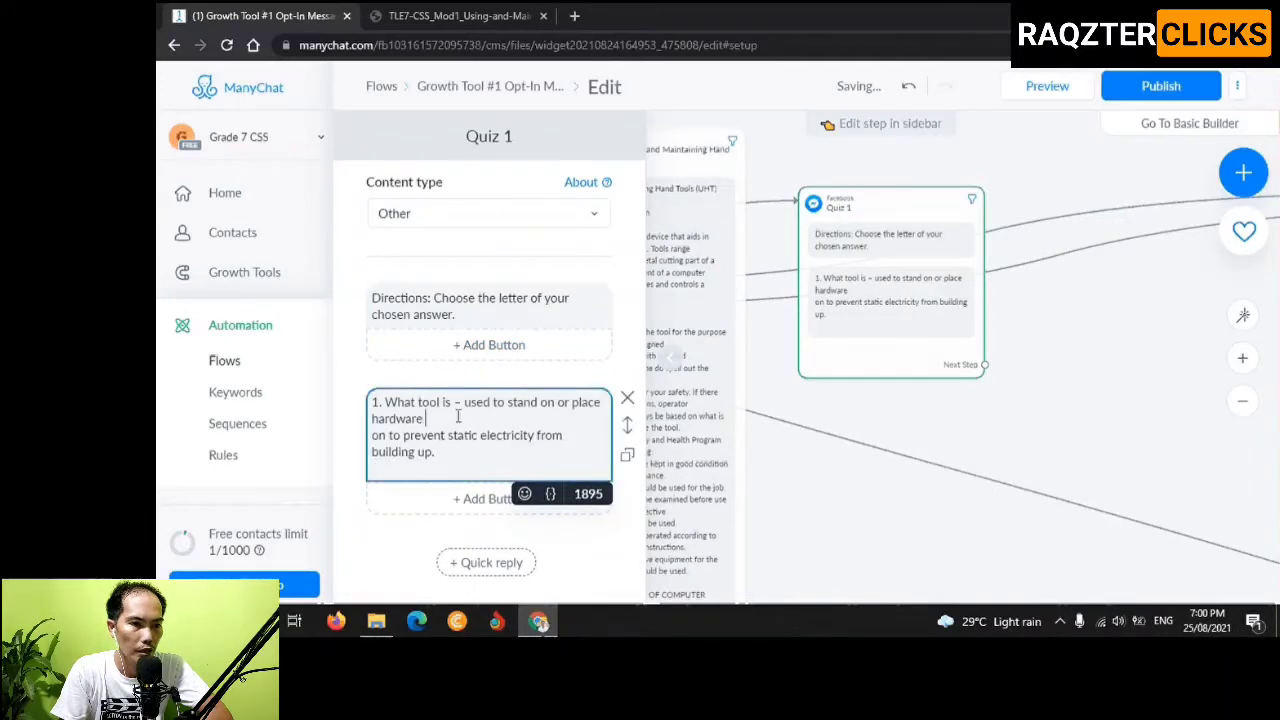
pyautogui.press('Delete')
pyautogui.click(502, 443)
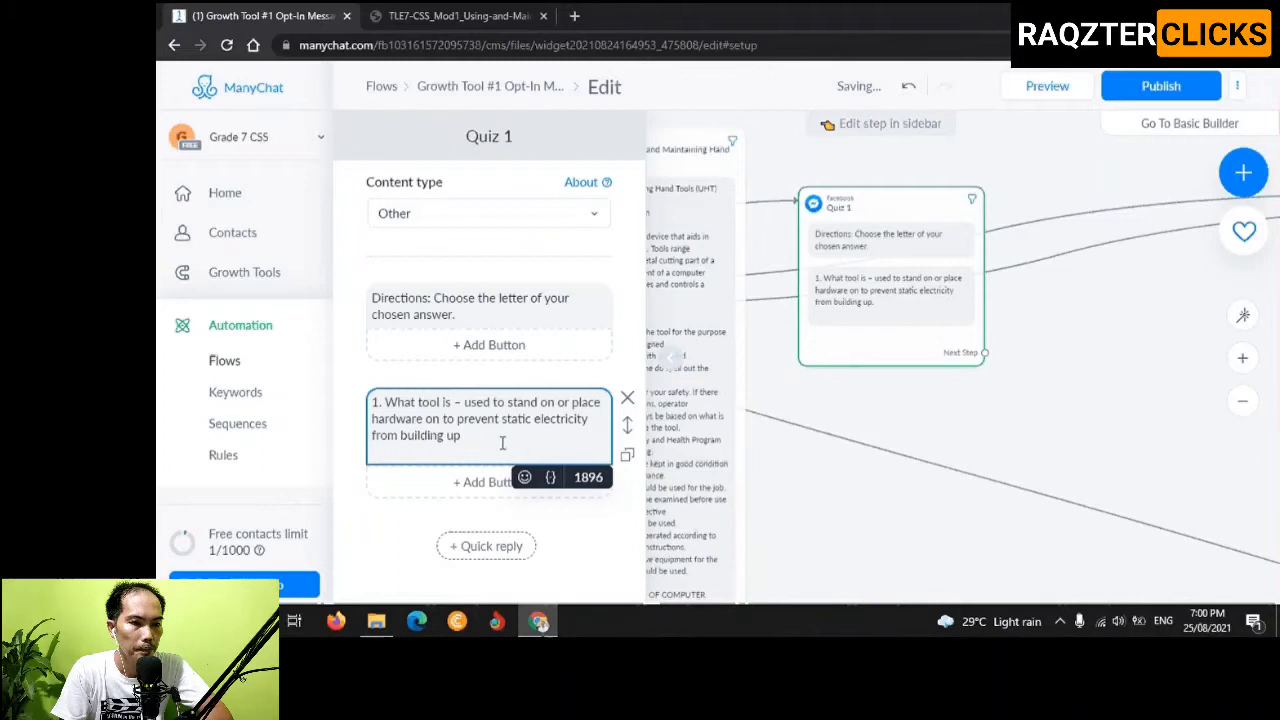
# End question 1 with '?' and add replies 'a. Antistatic mat' and 'b. Flat Screwdriver'
pyautogui.write('?')
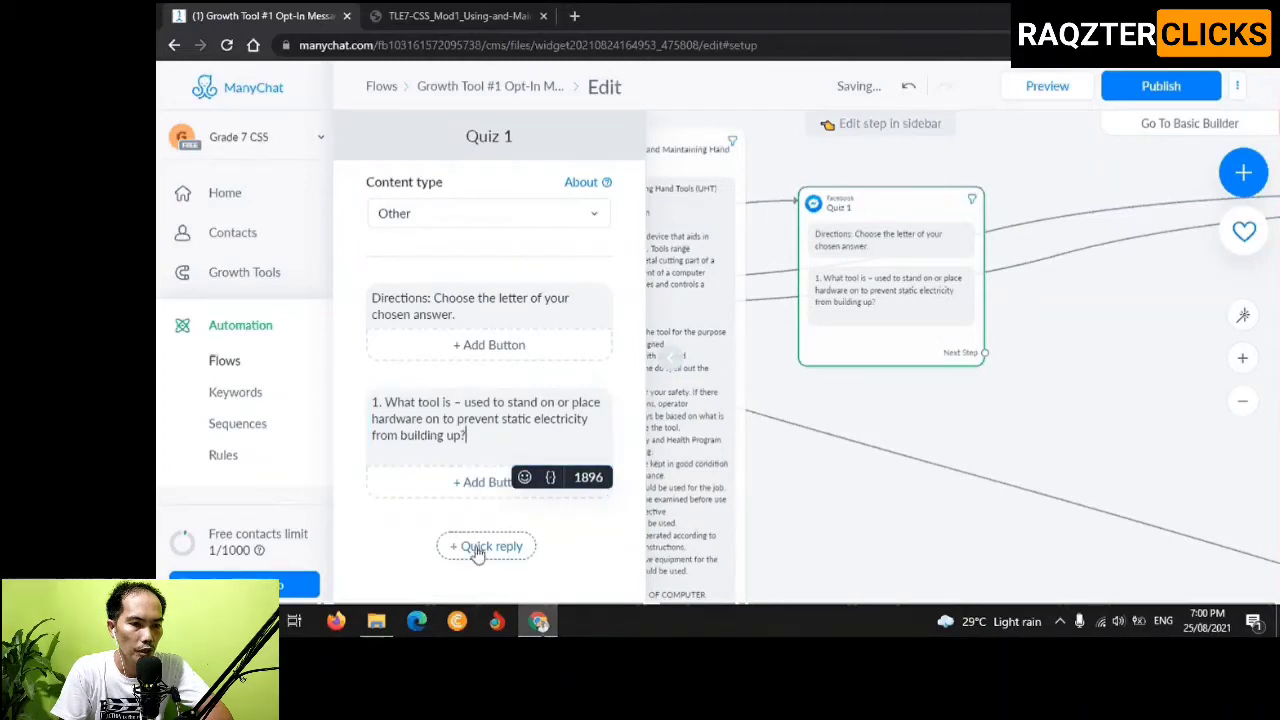
pyautogui.click(477, 548)
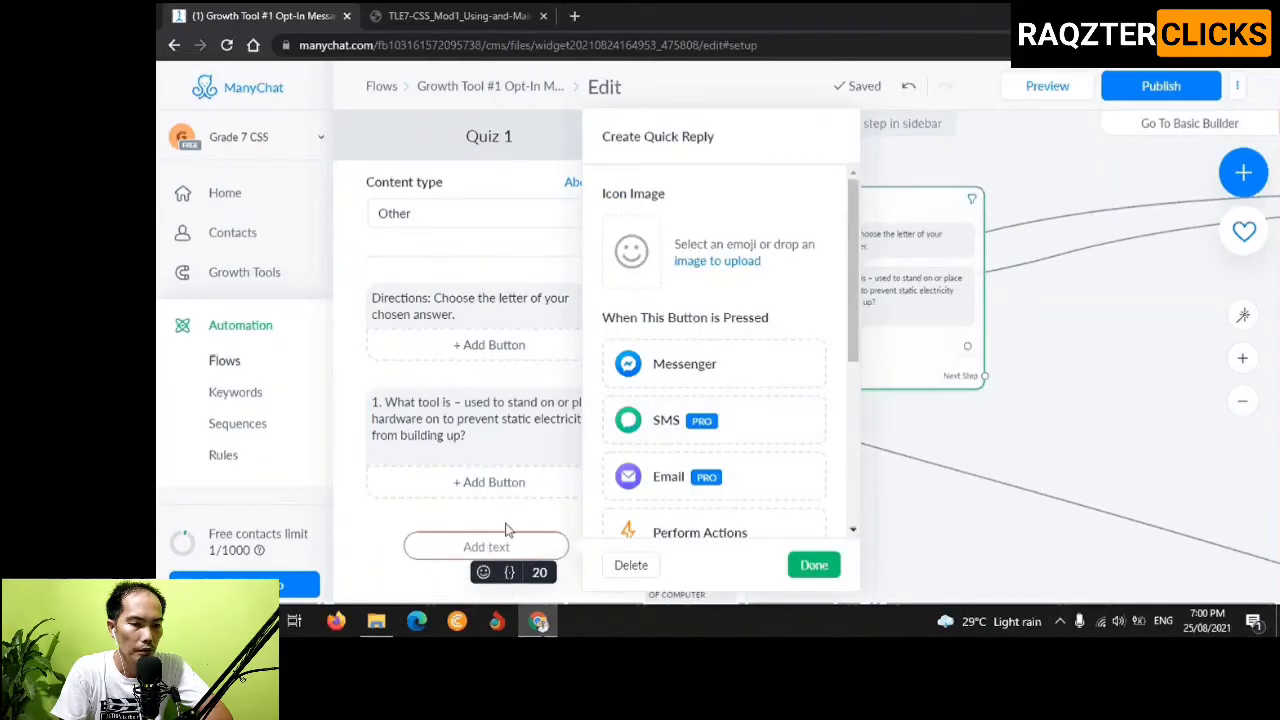
pyautogui.write('a. ')
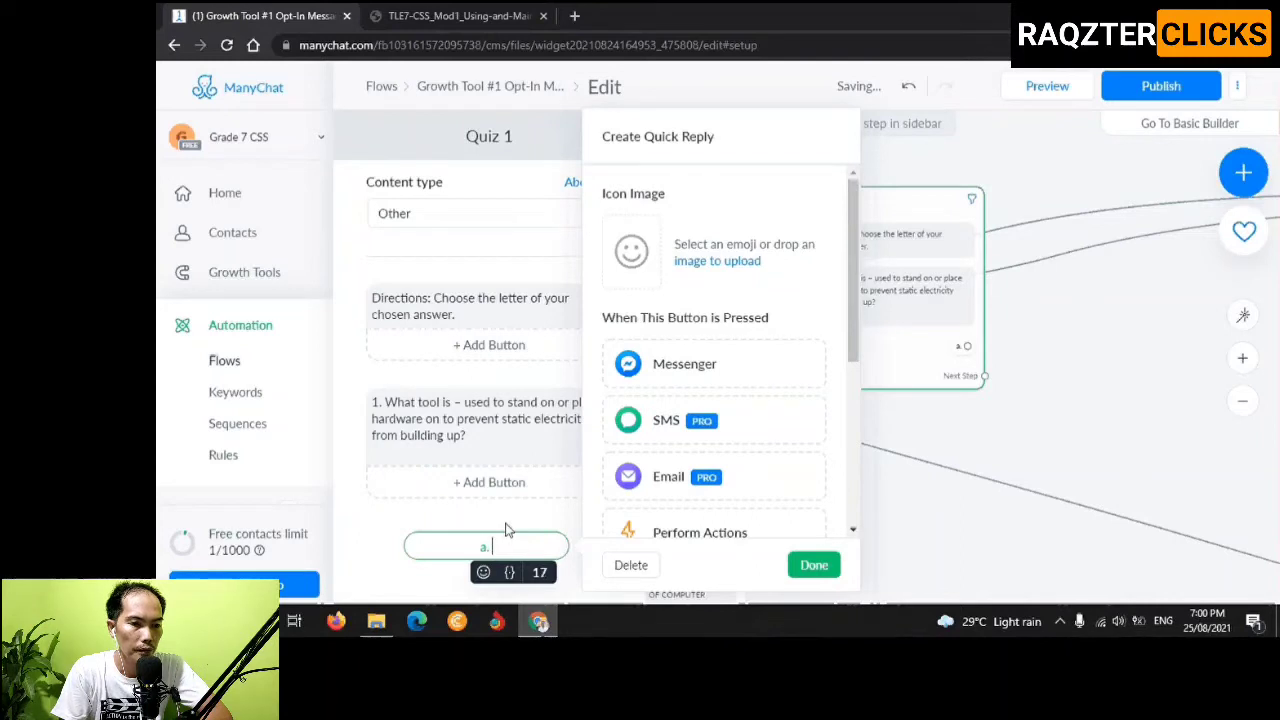
pyautogui.write('Anti')
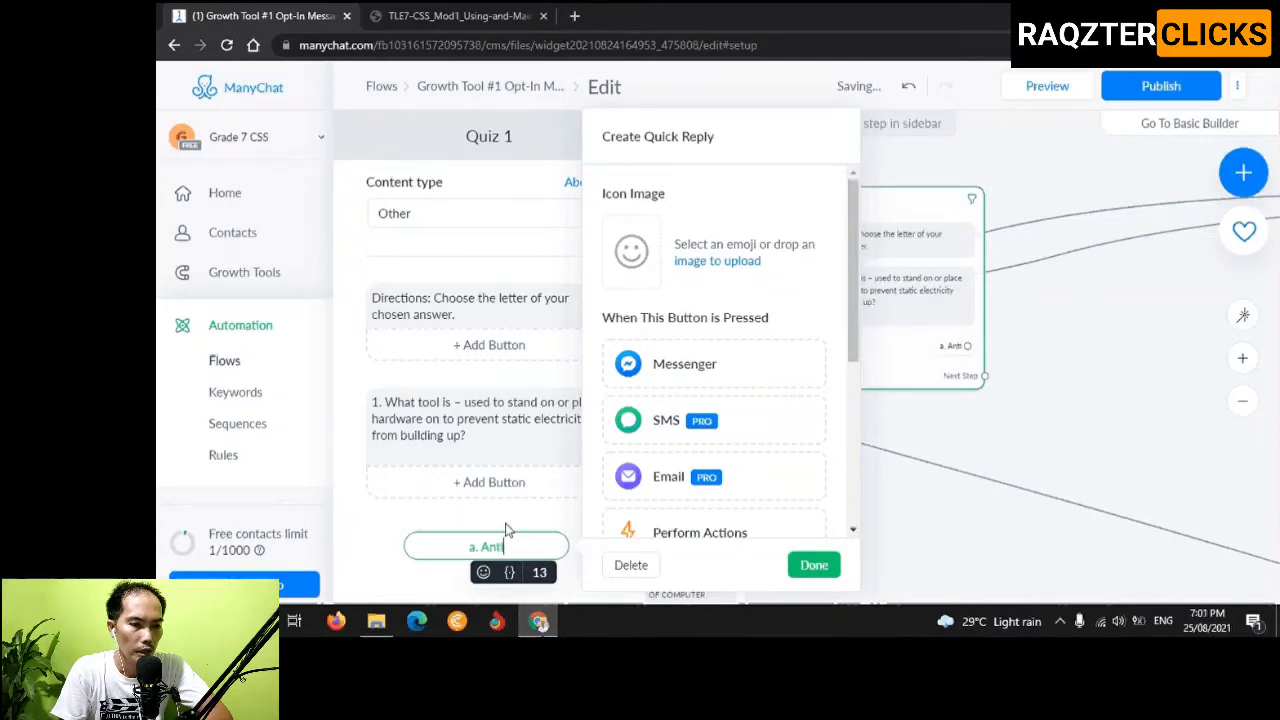
pyautogui.write('stati')
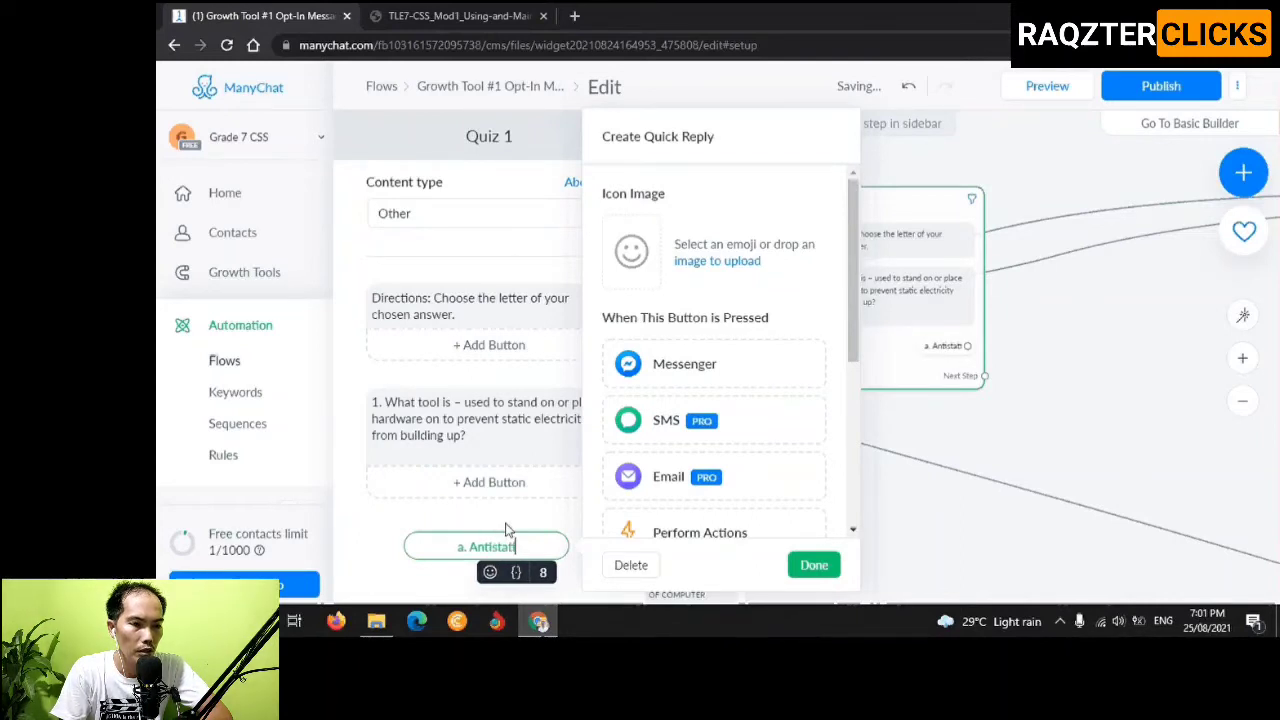
pyautogui.write('c mat')
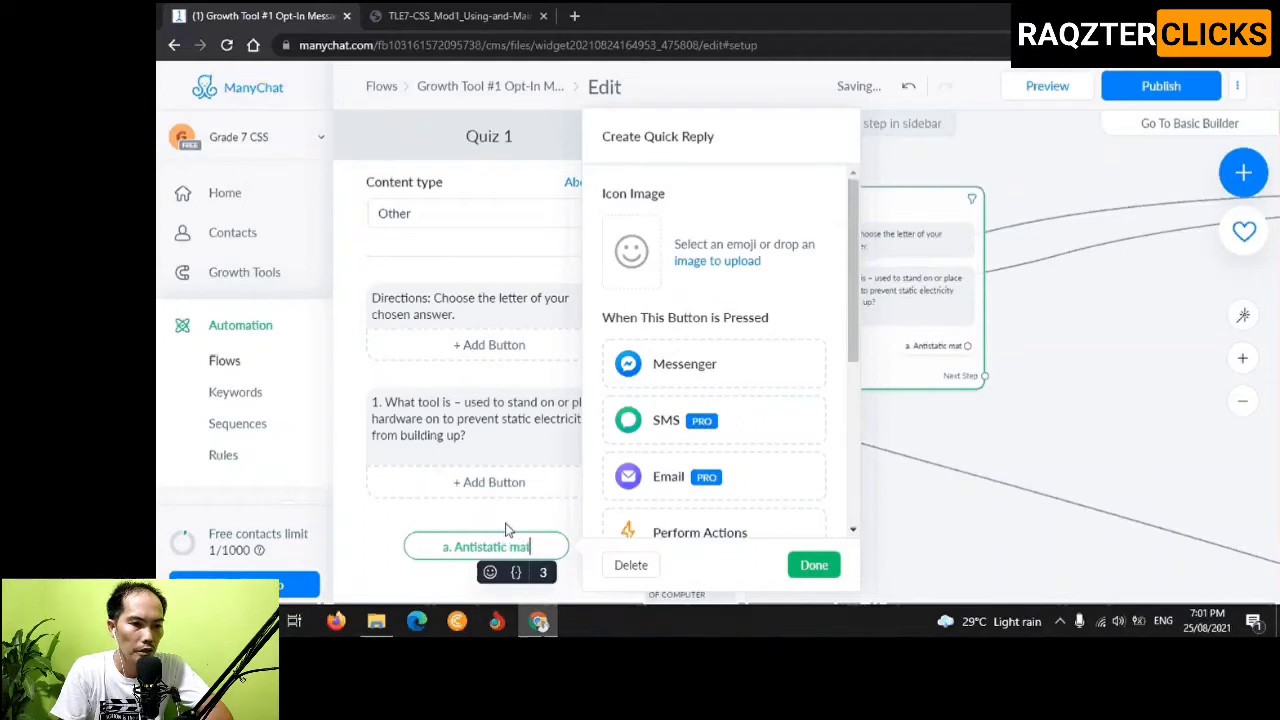
pyautogui.click(815, 565)
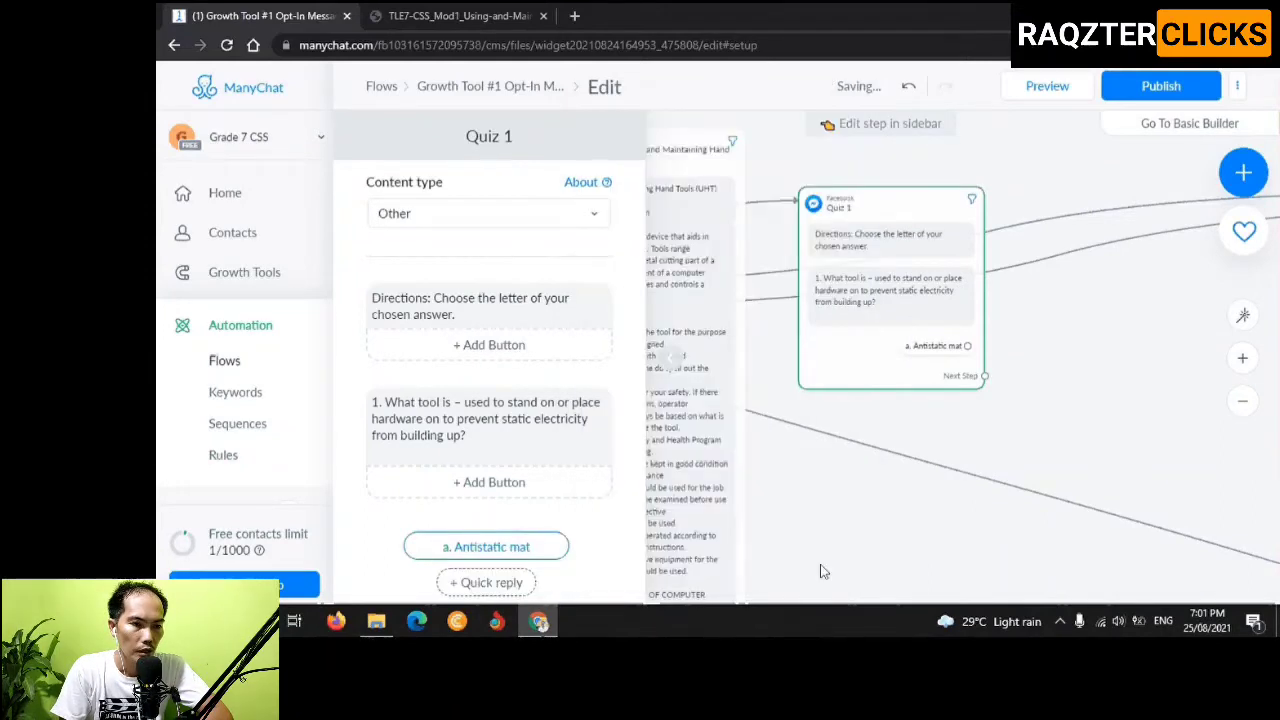
pyautogui.click(515, 582)
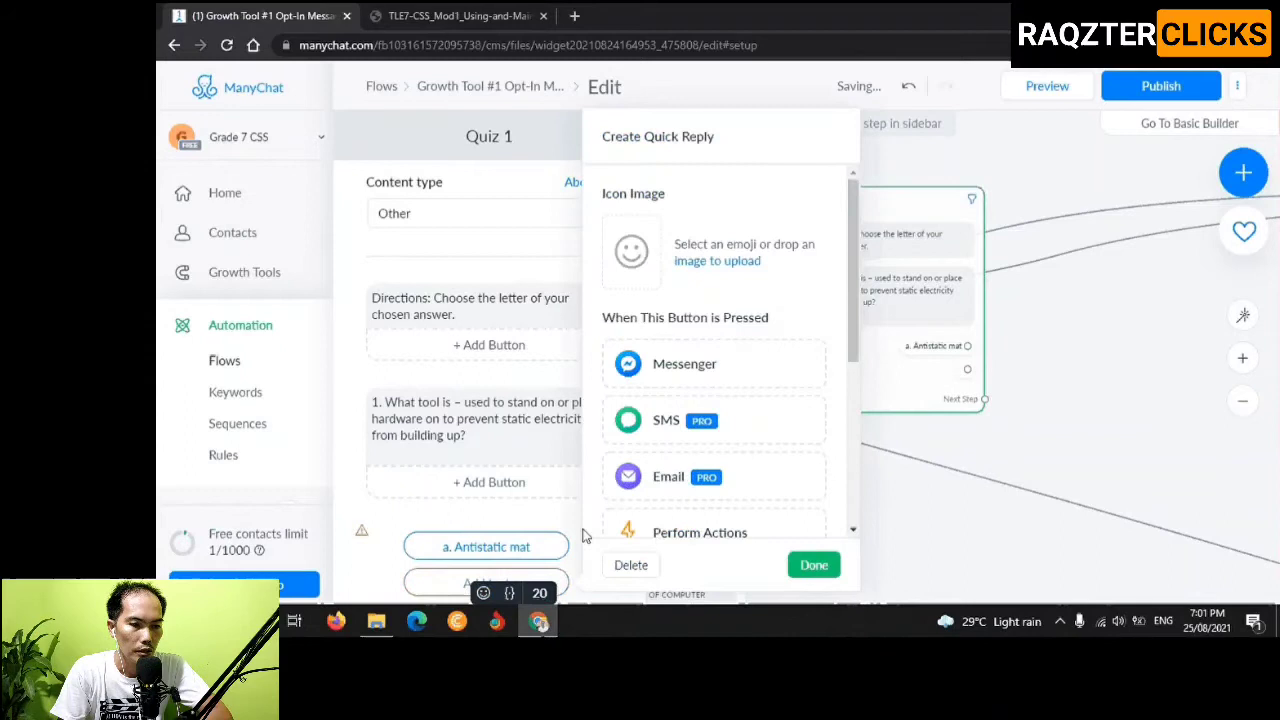
pyautogui.write('b. ')
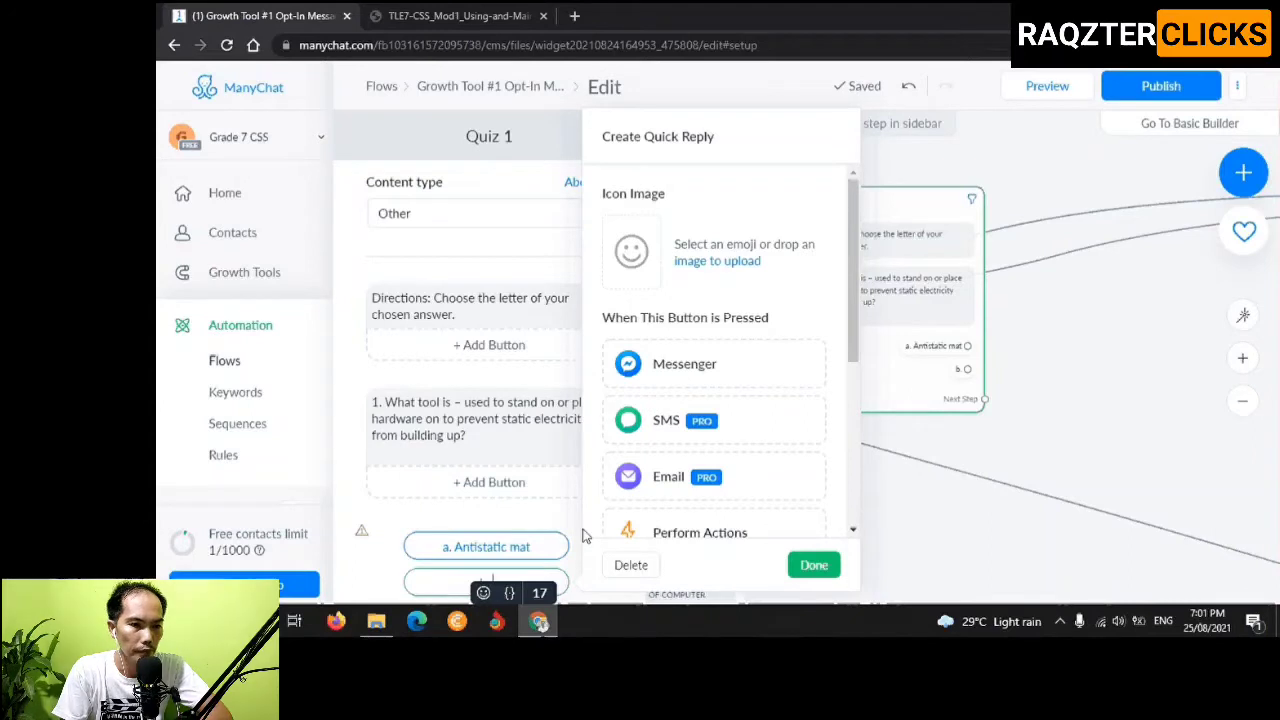
pyautogui.write('Fi')
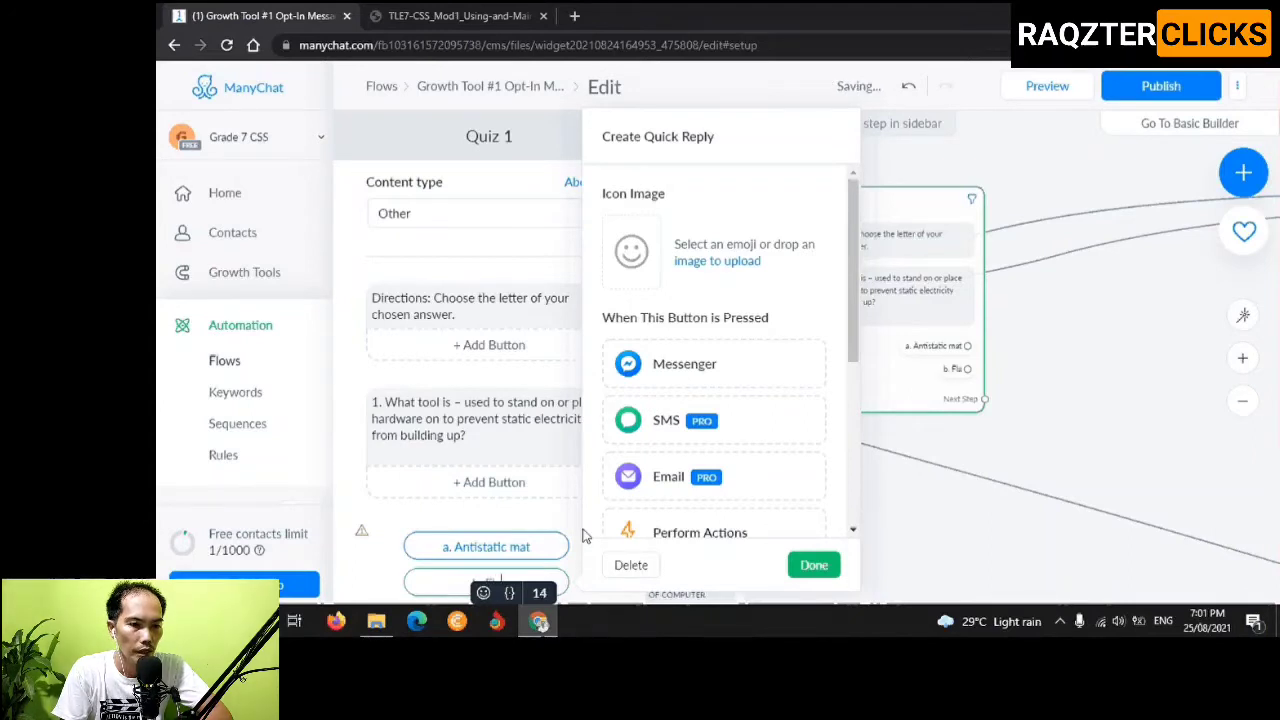
pyautogui.write('at Screw')
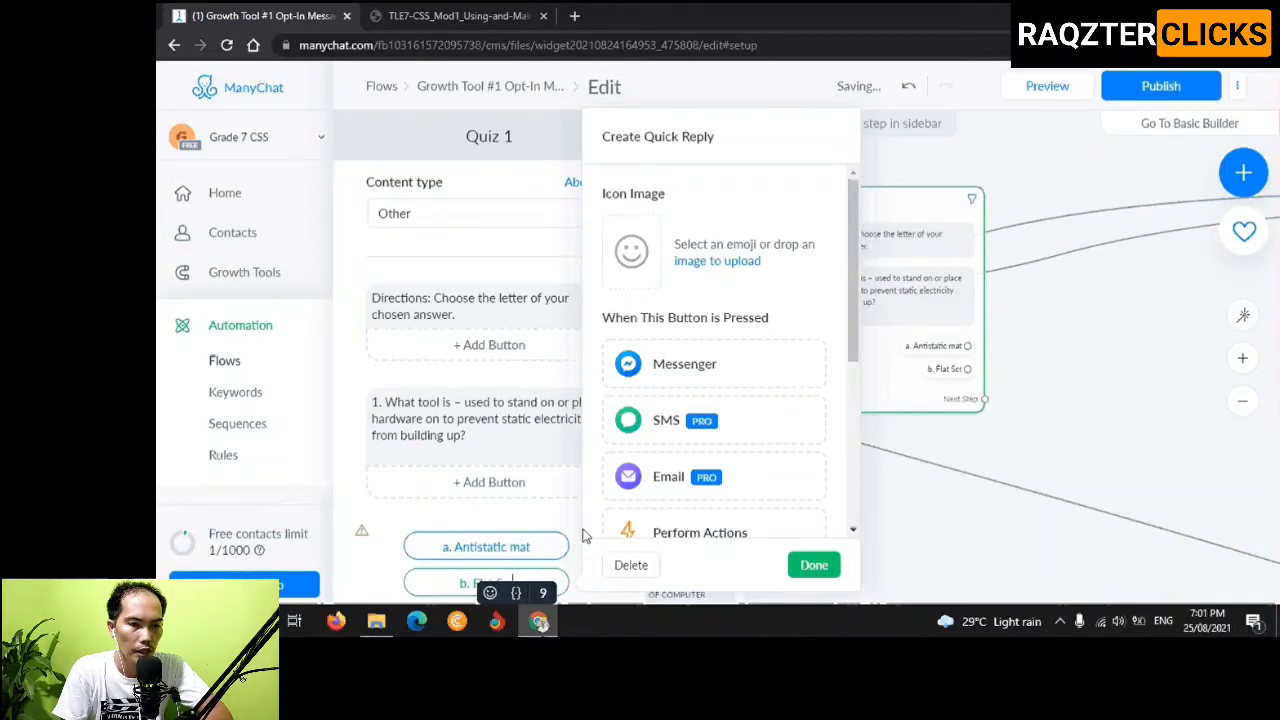
pyautogui.write('dr')
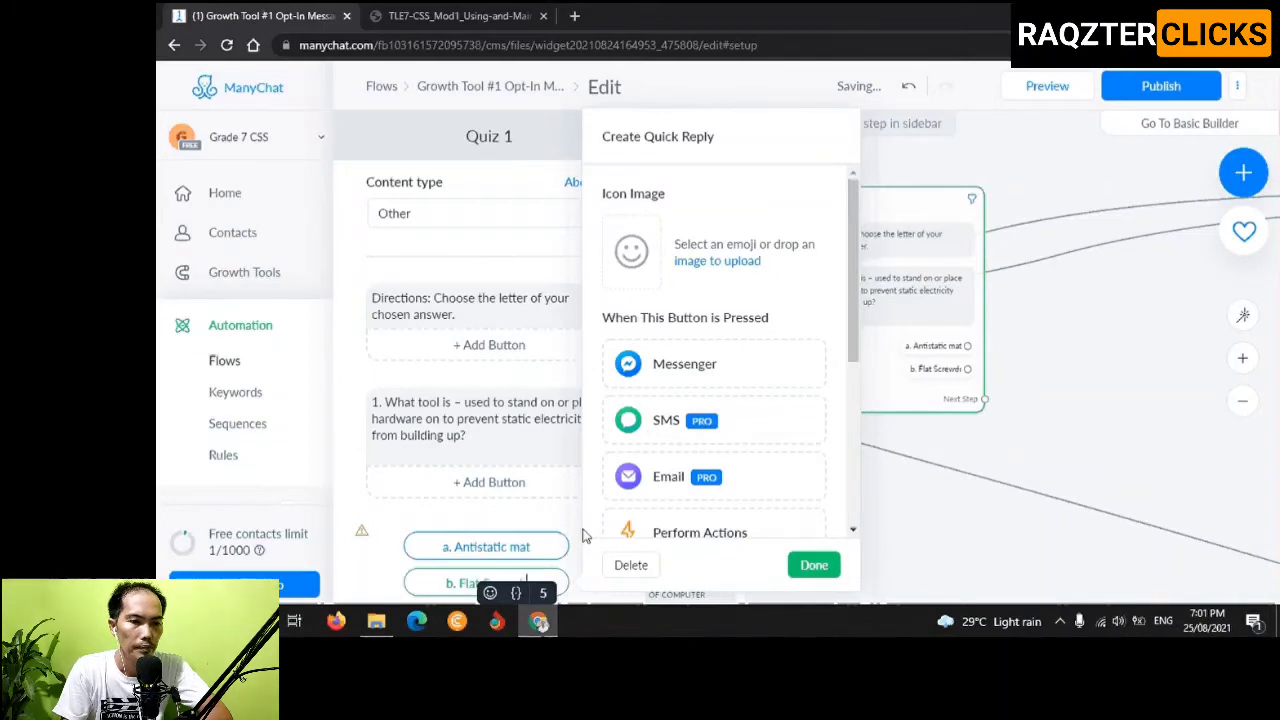
pyautogui.write('iver')
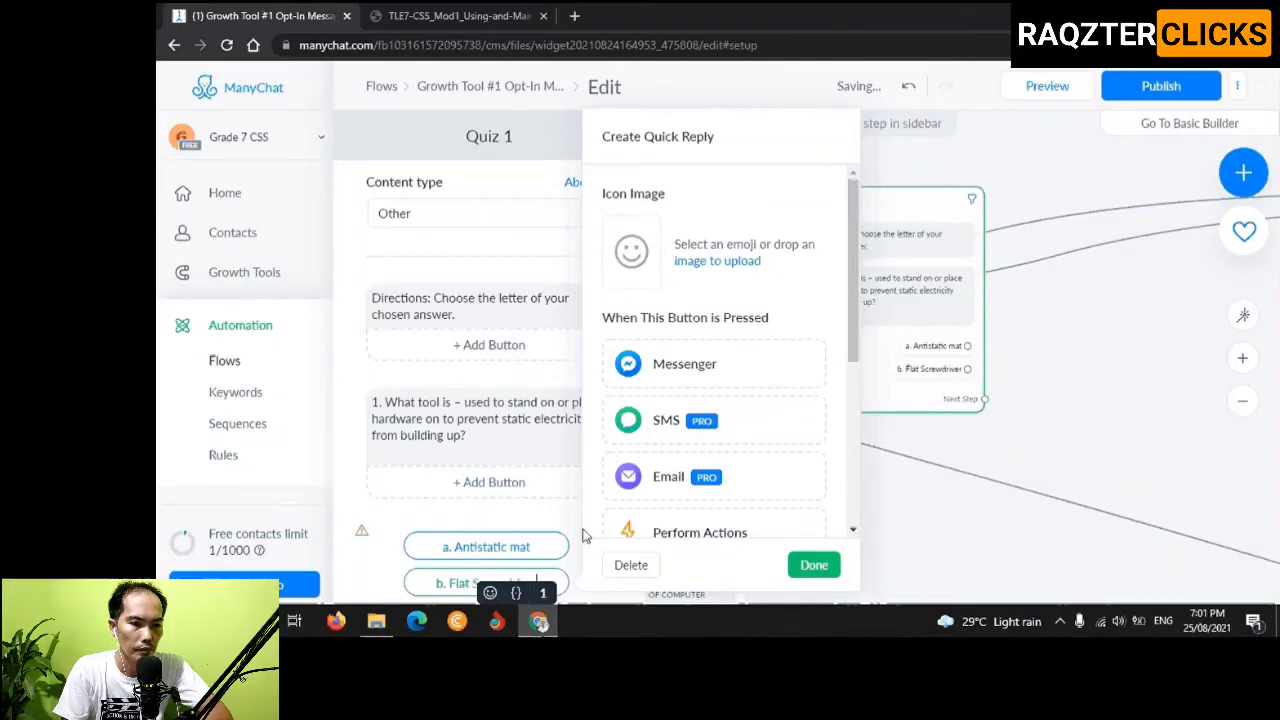
pyautogui.click(814, 565)
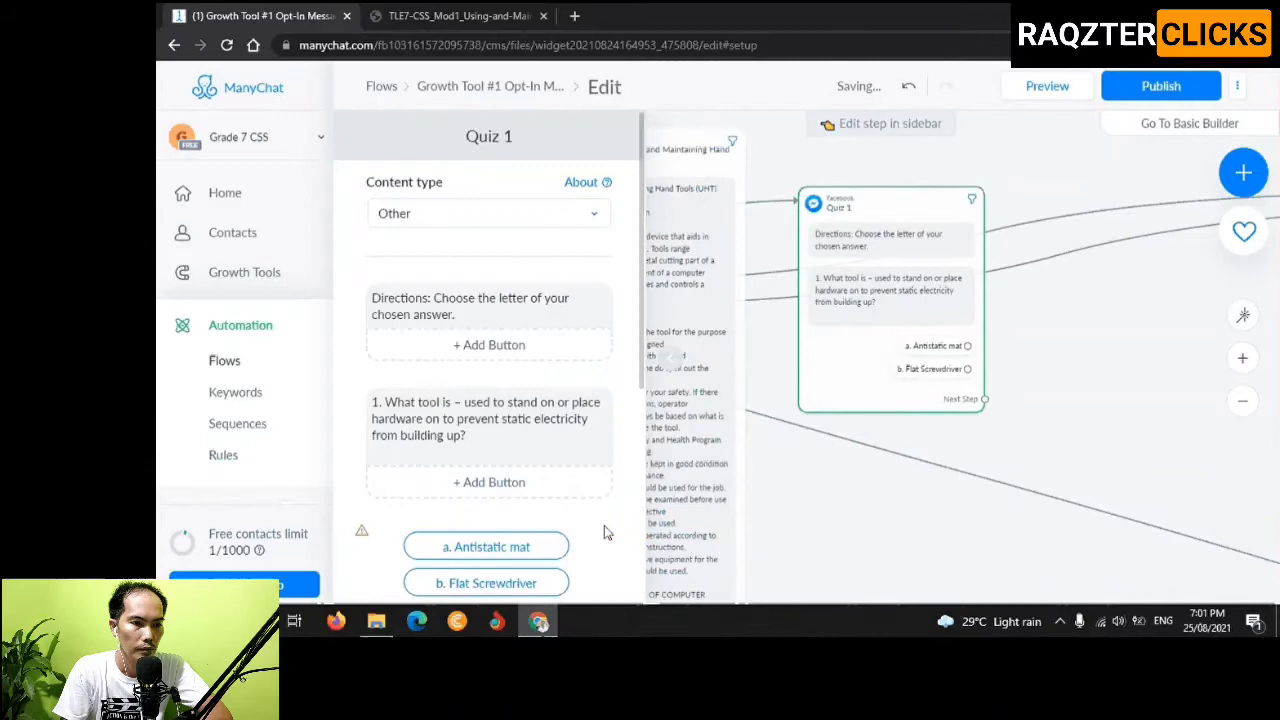
# Add replies 'c. Hex Driver' and 'd. None of the above' to question 1
pyautogui.moveTo(641, 323); pyautogui.dragTo(643, 475)
pyautogui.click(492, 348)
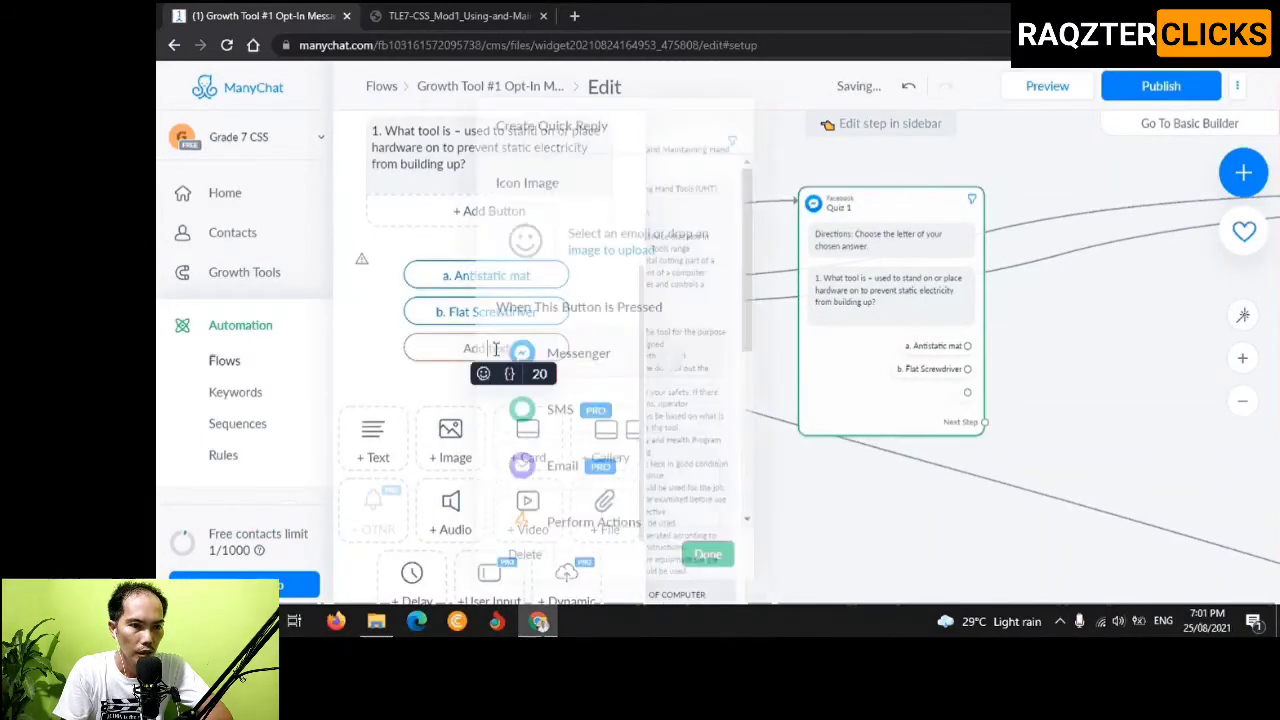
pyautogui.write('c. ')
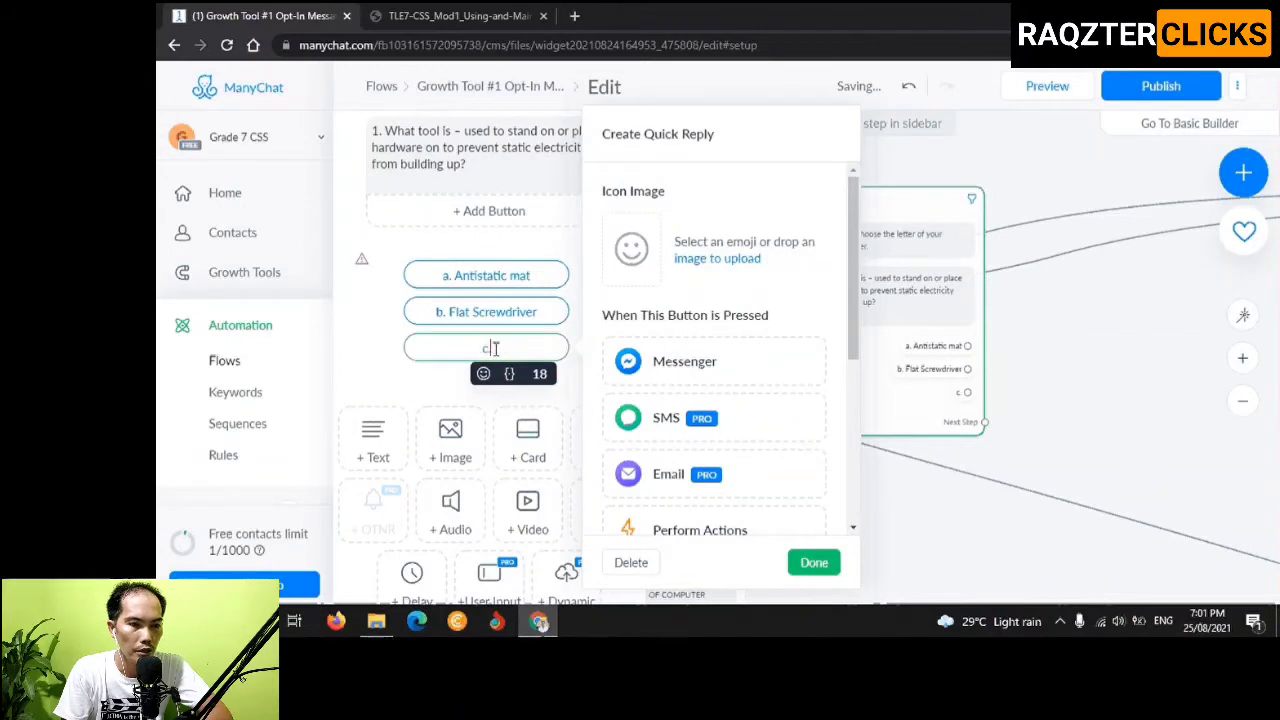
pyautogui.write('He')
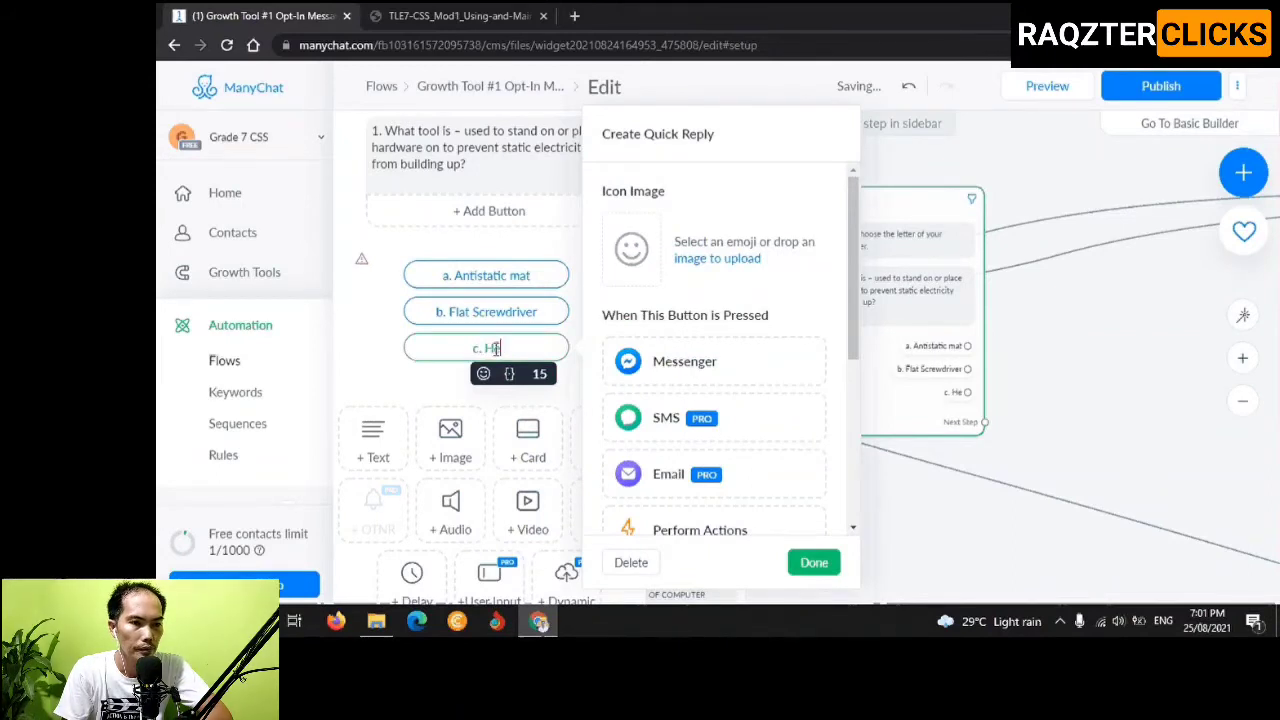
pyautogui.write('x Dr')
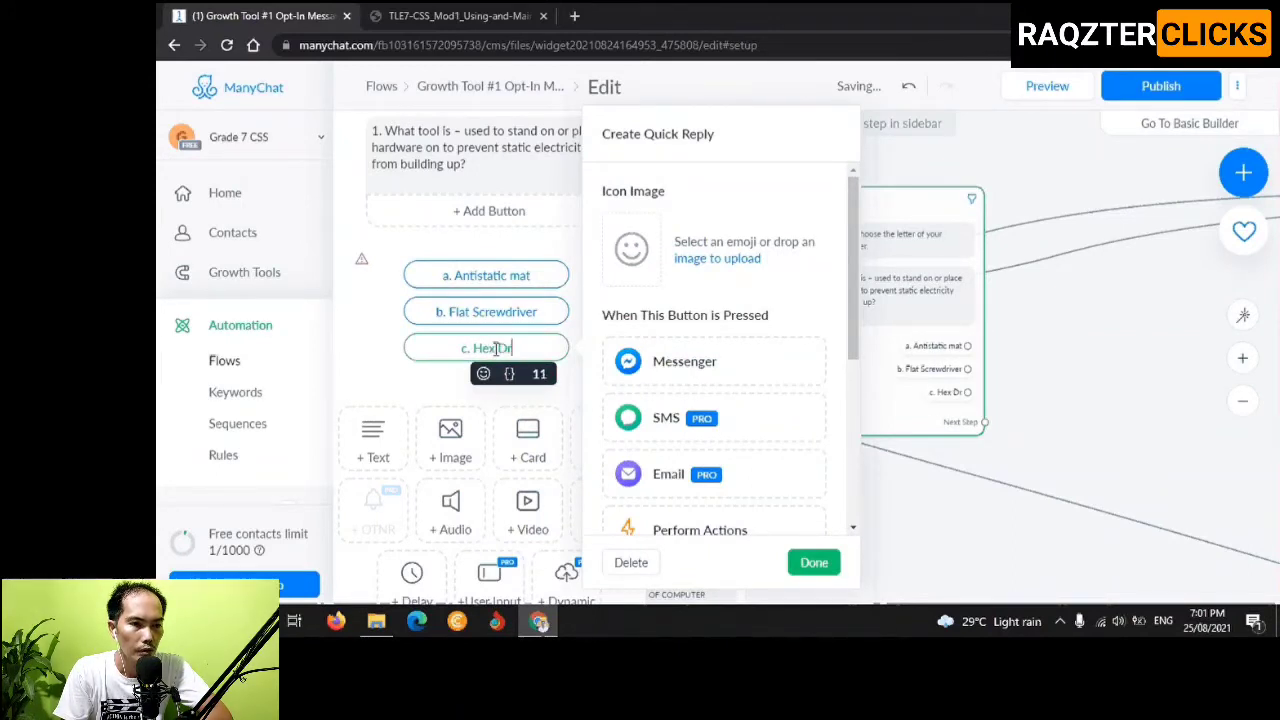
pyautogui.write('iver')
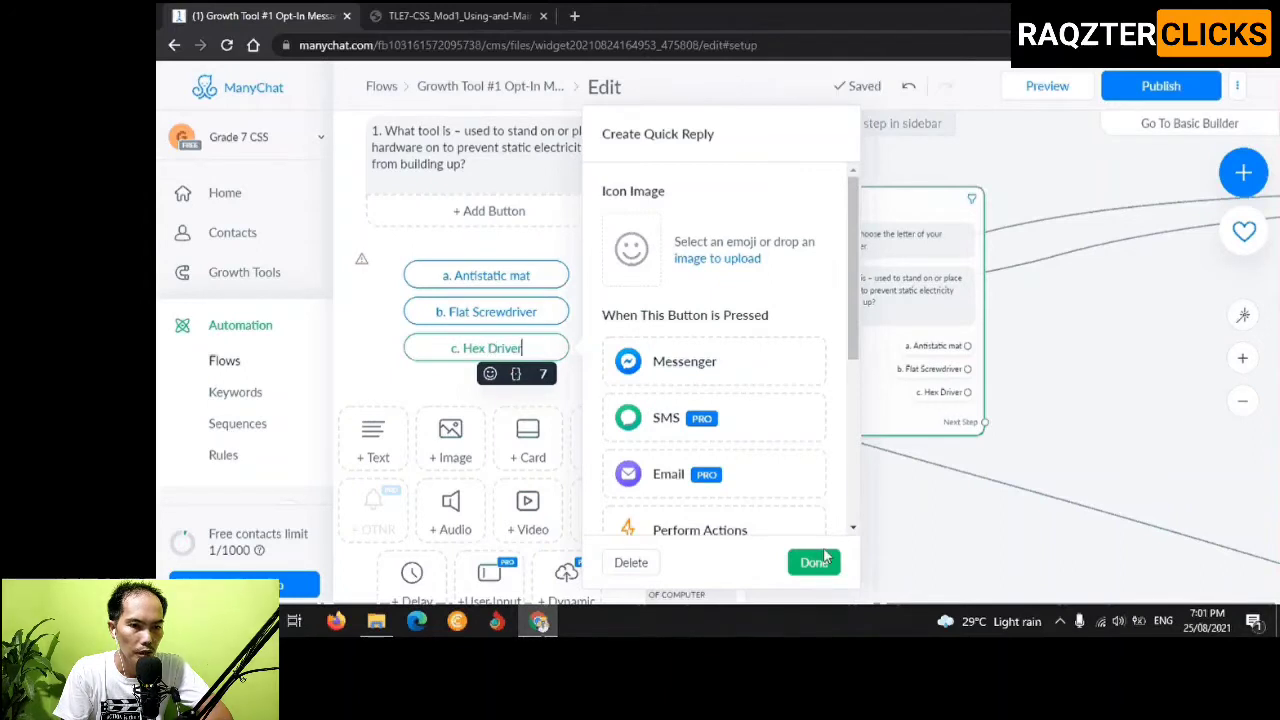
pyautogui.click(814, 562)
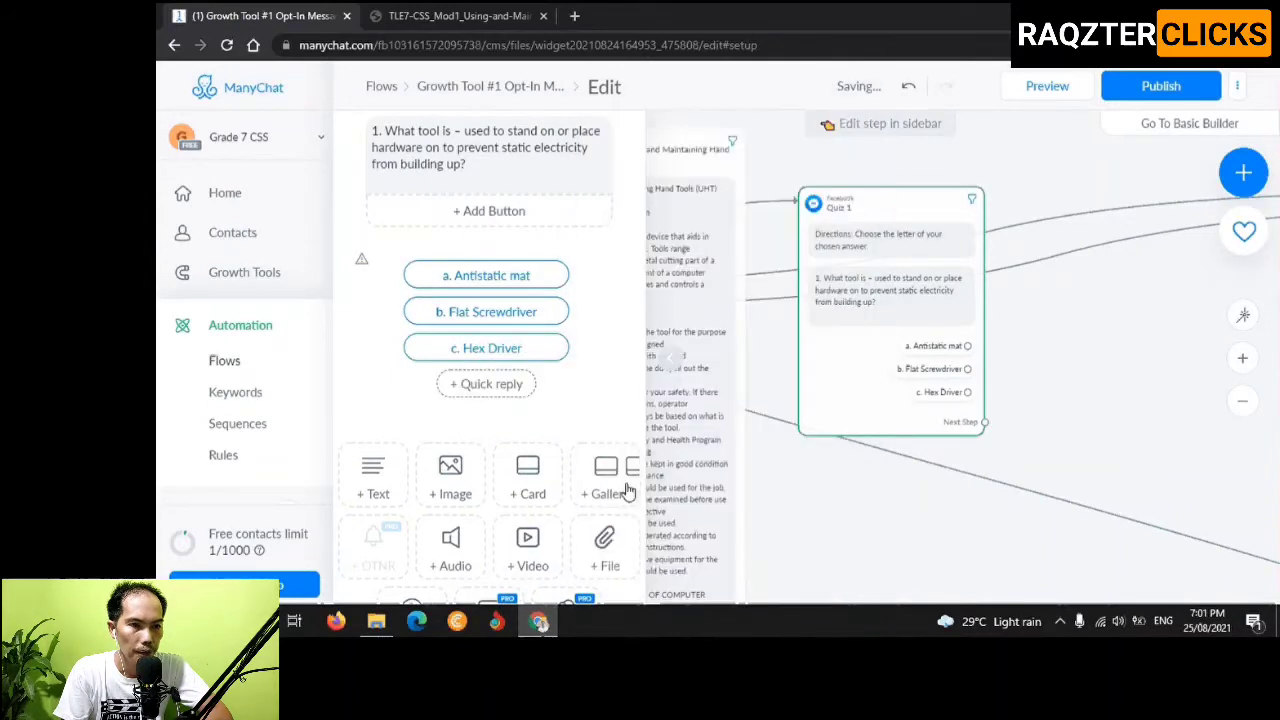
pyautogui.click(486, 384)
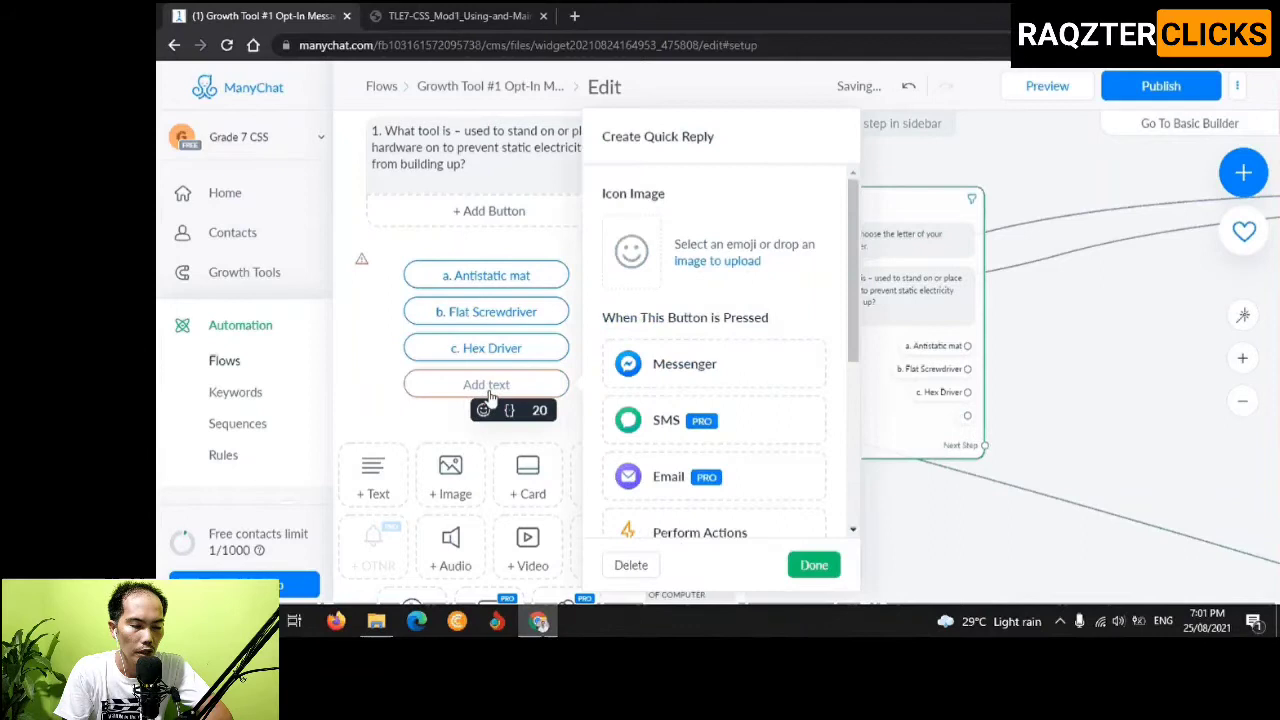
pyautogui.write('d. N')
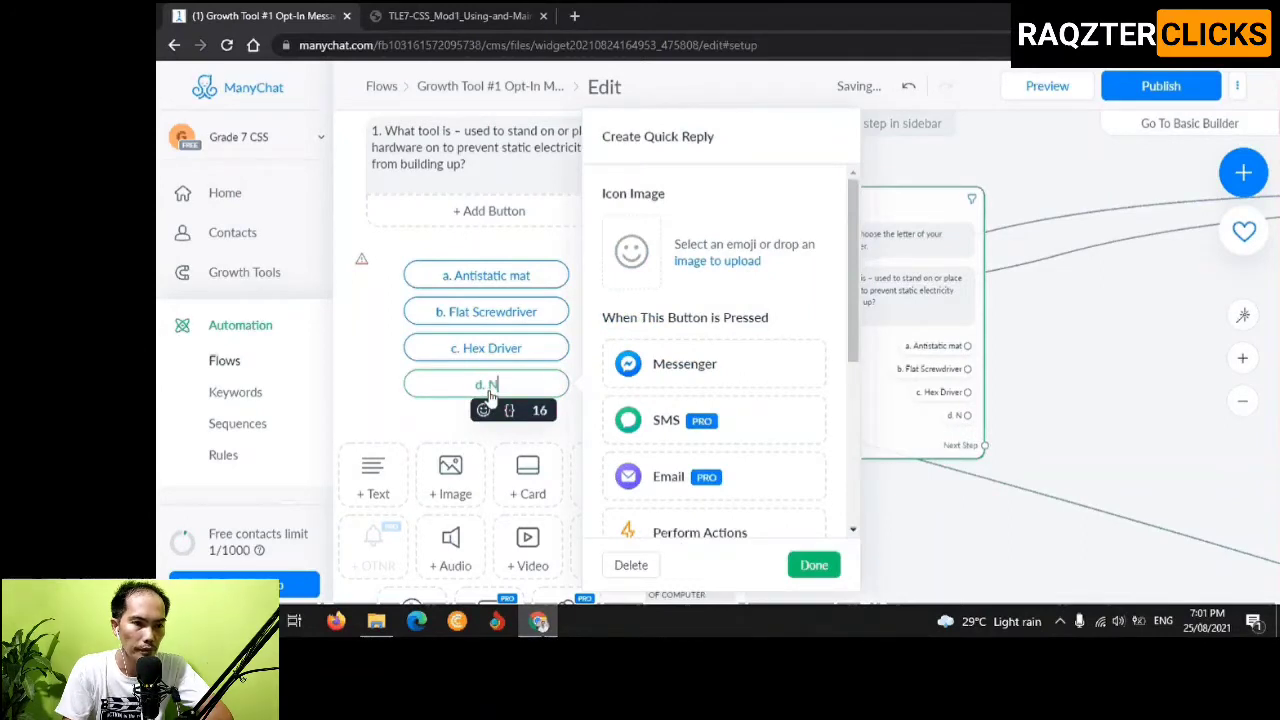
pyautogui.write('one of th')
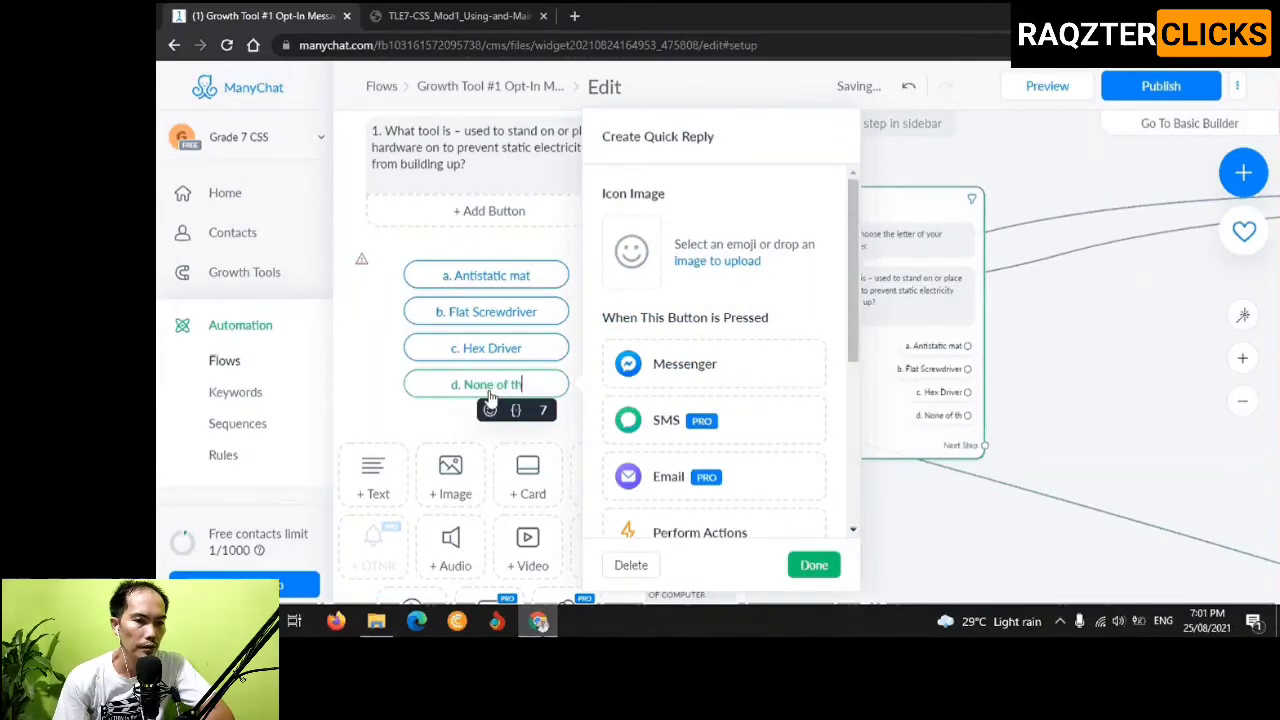
pyautogui.write('e ab')
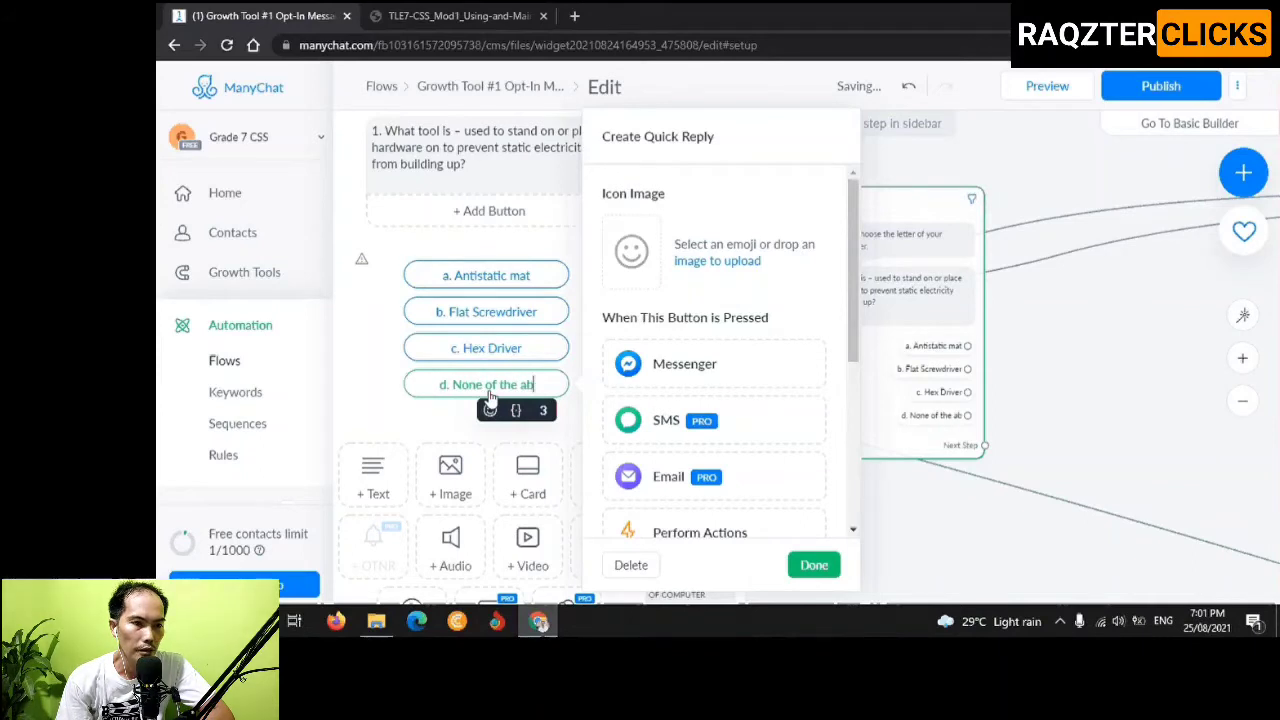
pyautogui.write('ove')
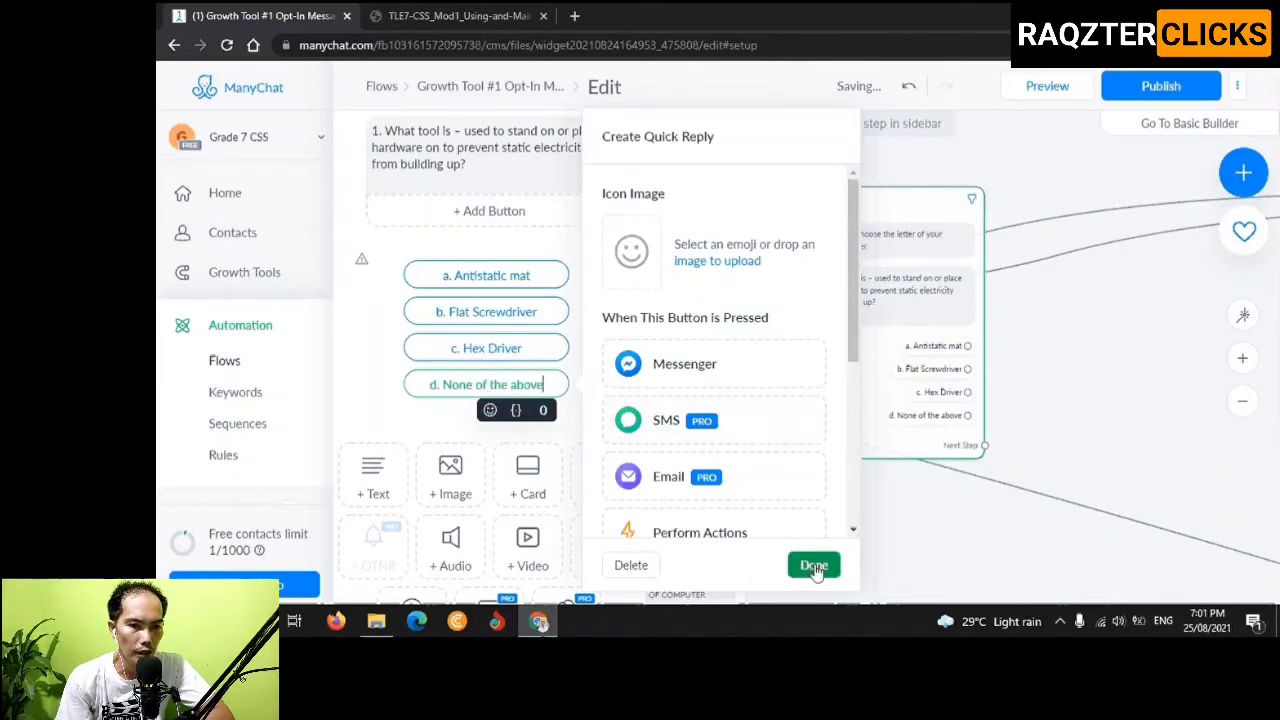
pyautogui.click(814, 565)
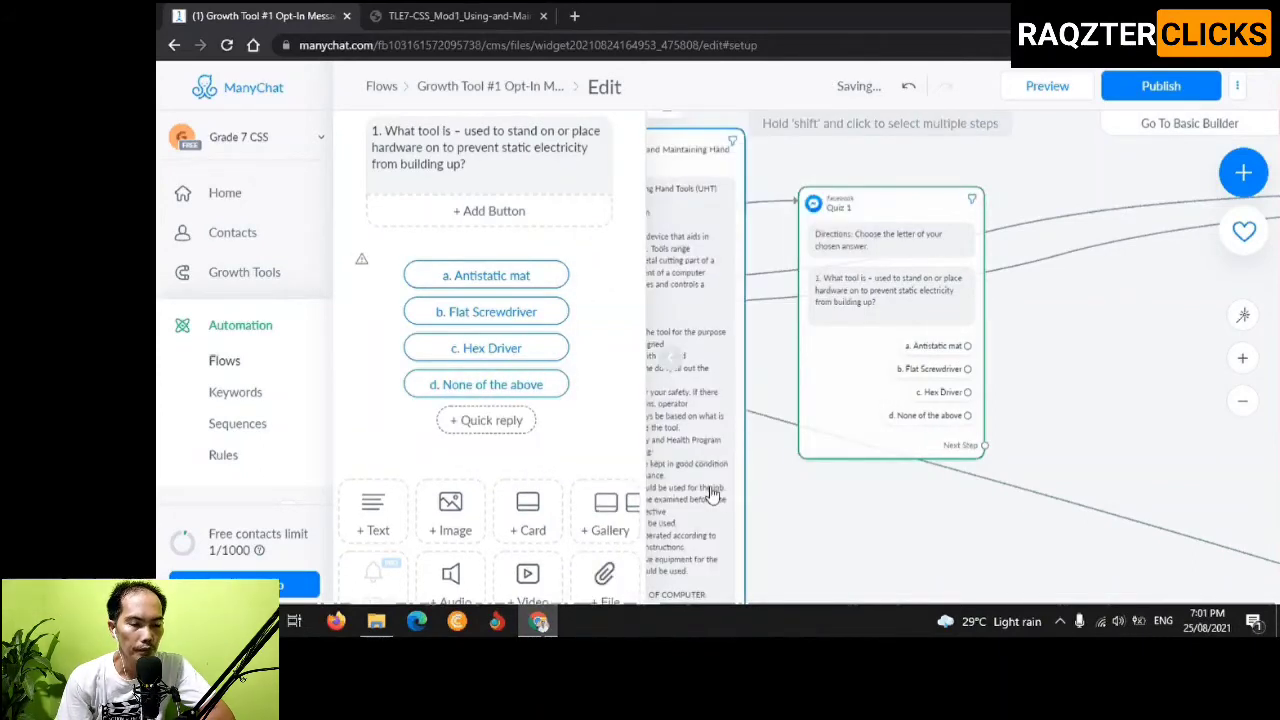
# Close the editor and draw a new connection from the Antistatic mat answer
pyautogui.click(825, 509)
pyautogui.moveTo(848, 531); pyautogui.dragTo(525, 505)
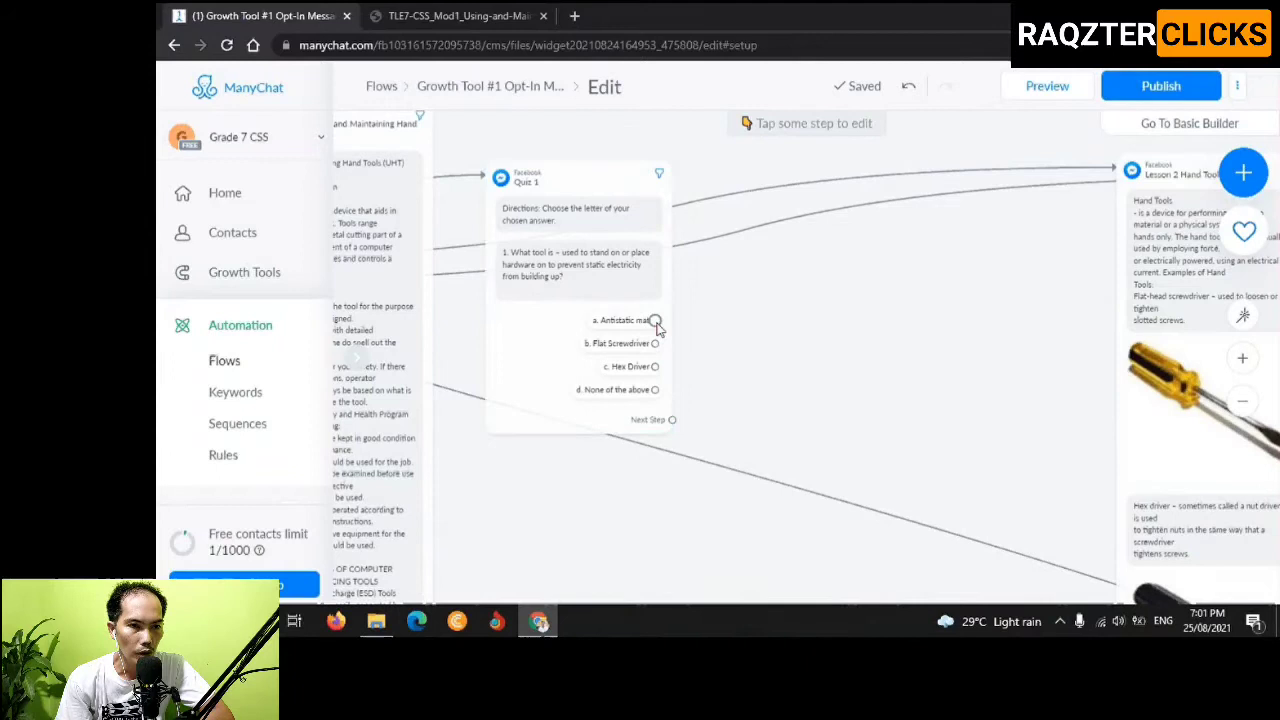
pyautogui.moveTo(655, 320); pyautogui.dragTo(818, 245)
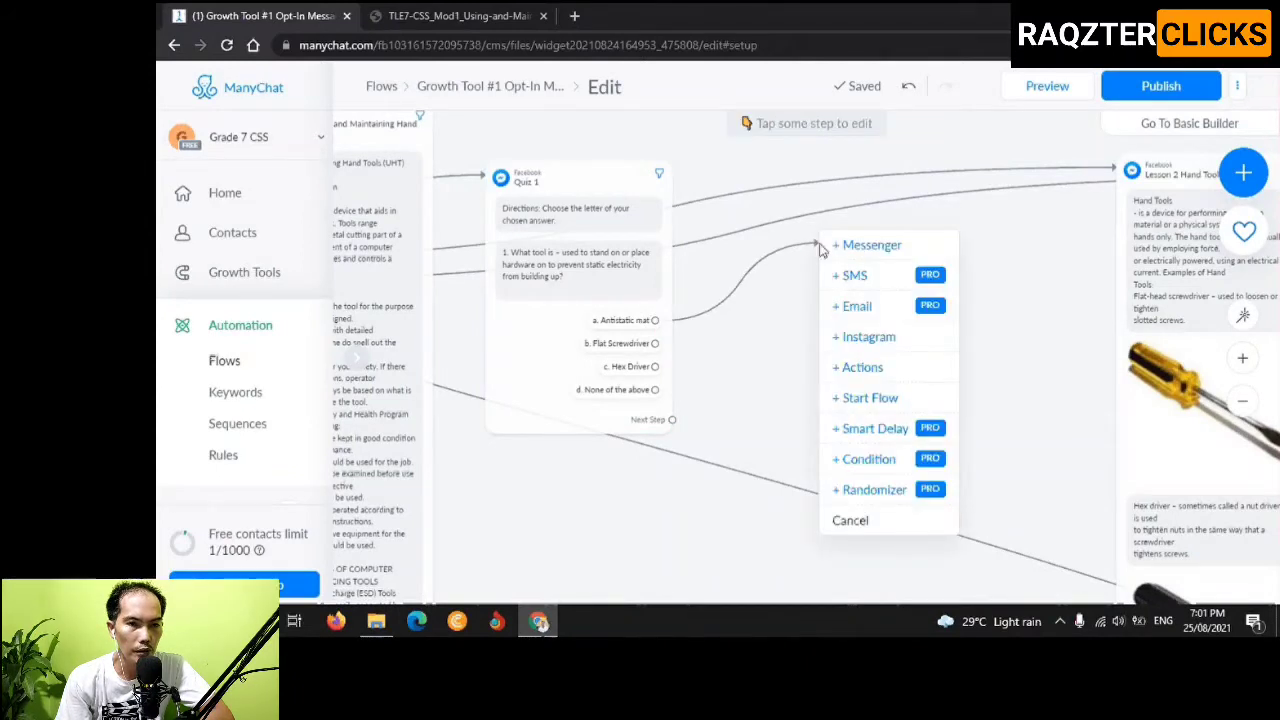
# Make the new step an Actions step with a Set Custom Field action
pyautogui.click(858, 367)
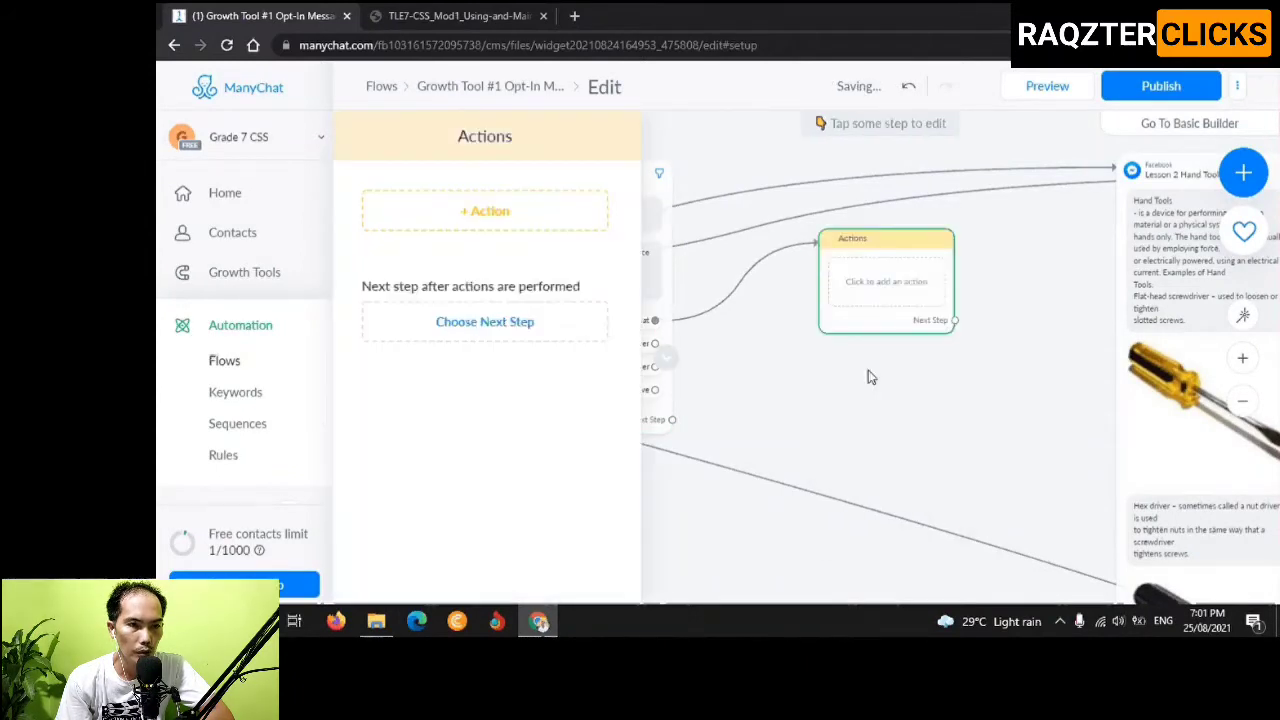
pyautogui.click(489, 221)
pyautogui.scroll(-1, 437, 346)
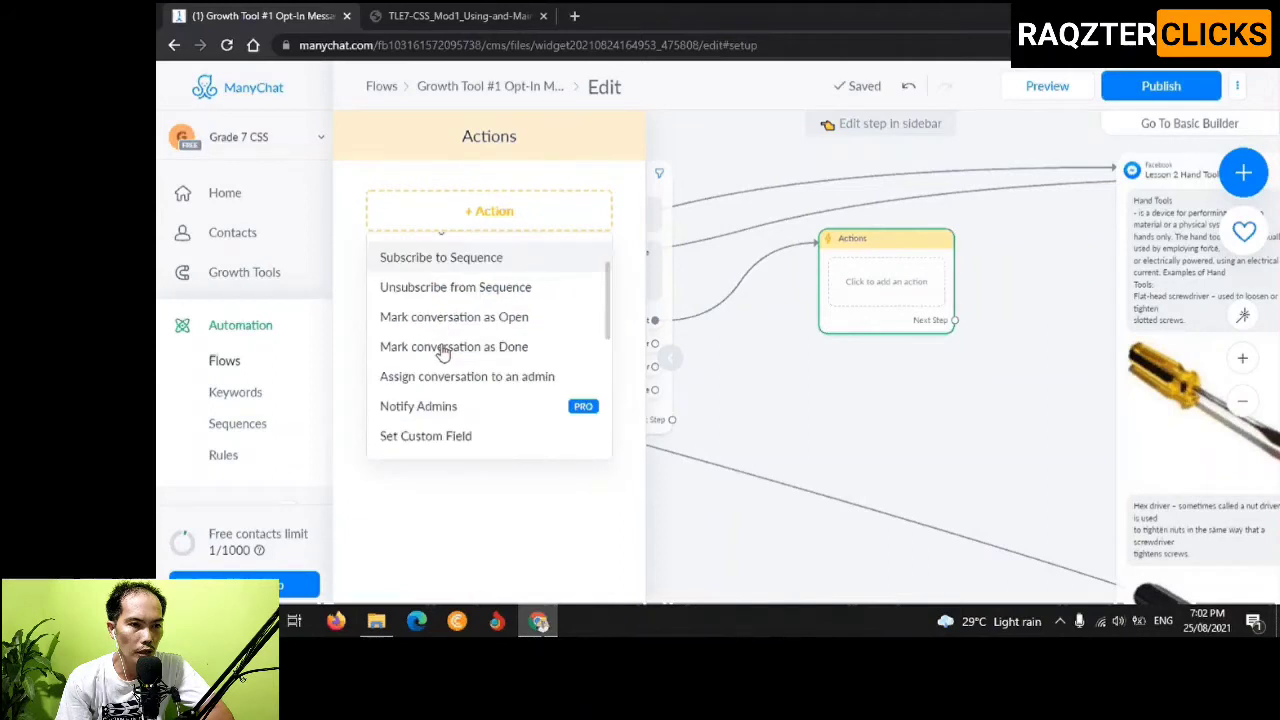
pyautogui.scroll(-1, 443, 358)
pyautogui.click(443, 356)
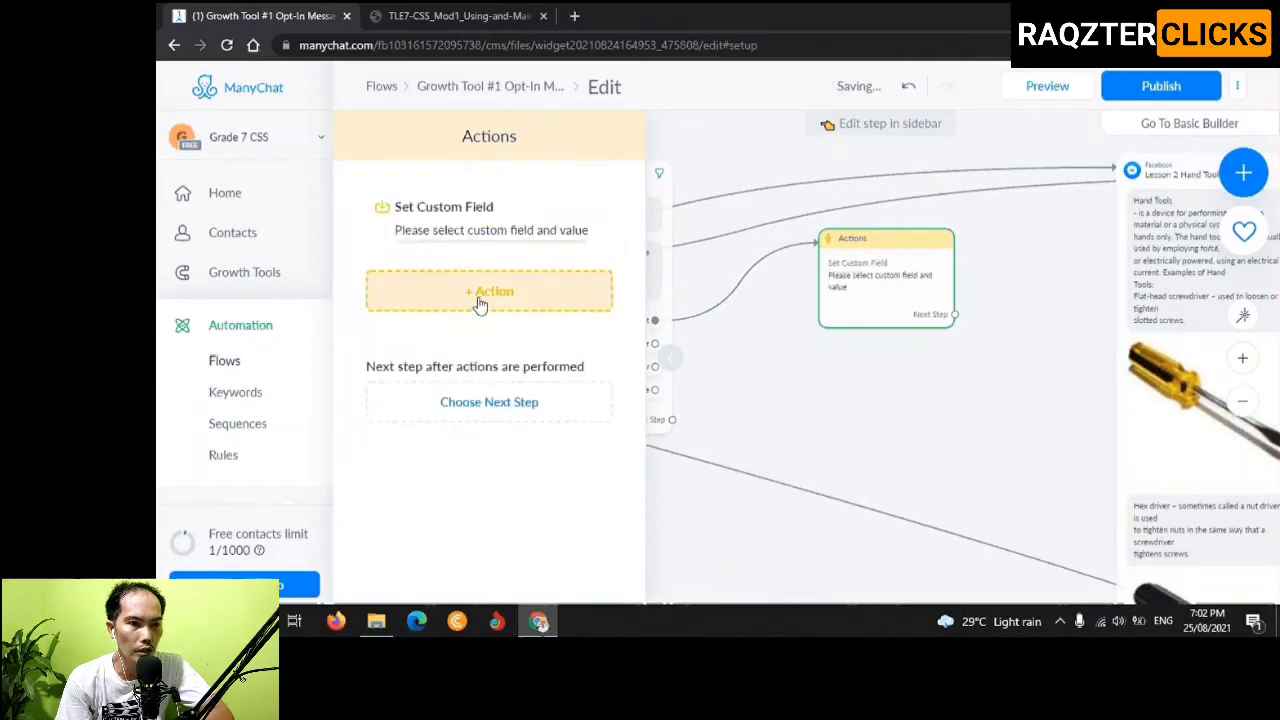
# Configure the action to increase the Quiz 1 custom field by 1
pyautogui.click(496, 242)
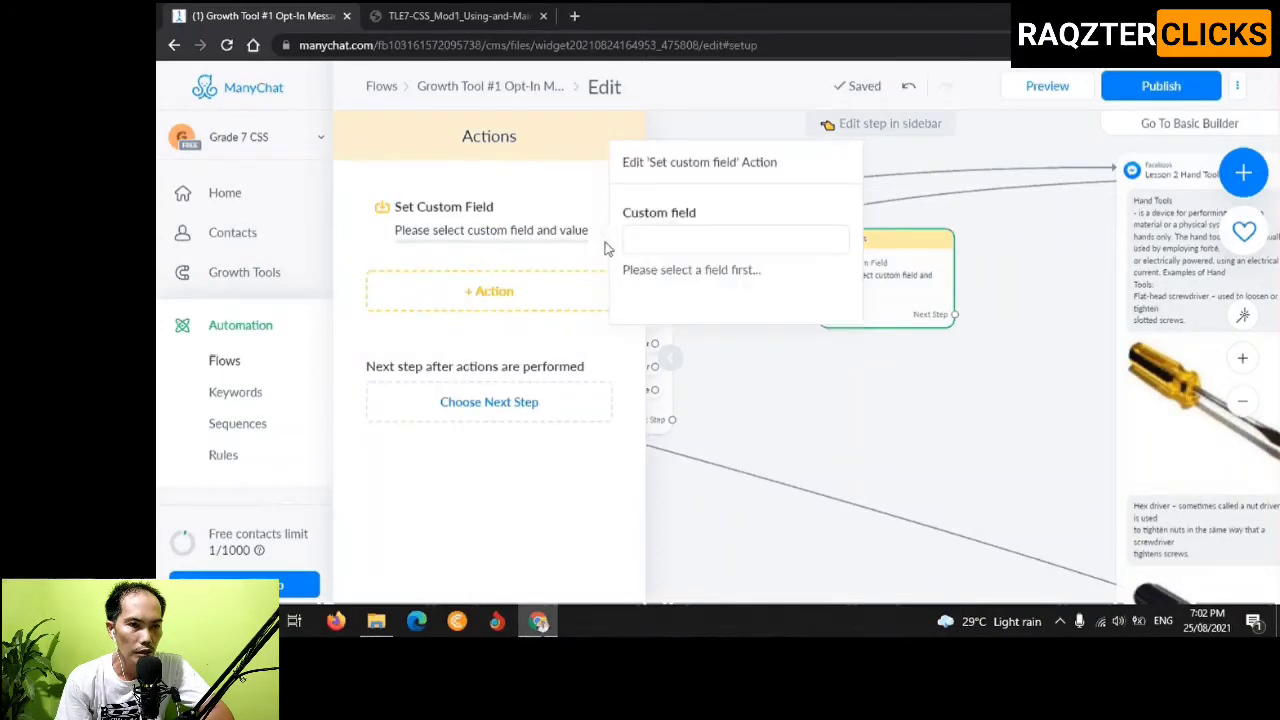
pyautogui.click(670, 238)
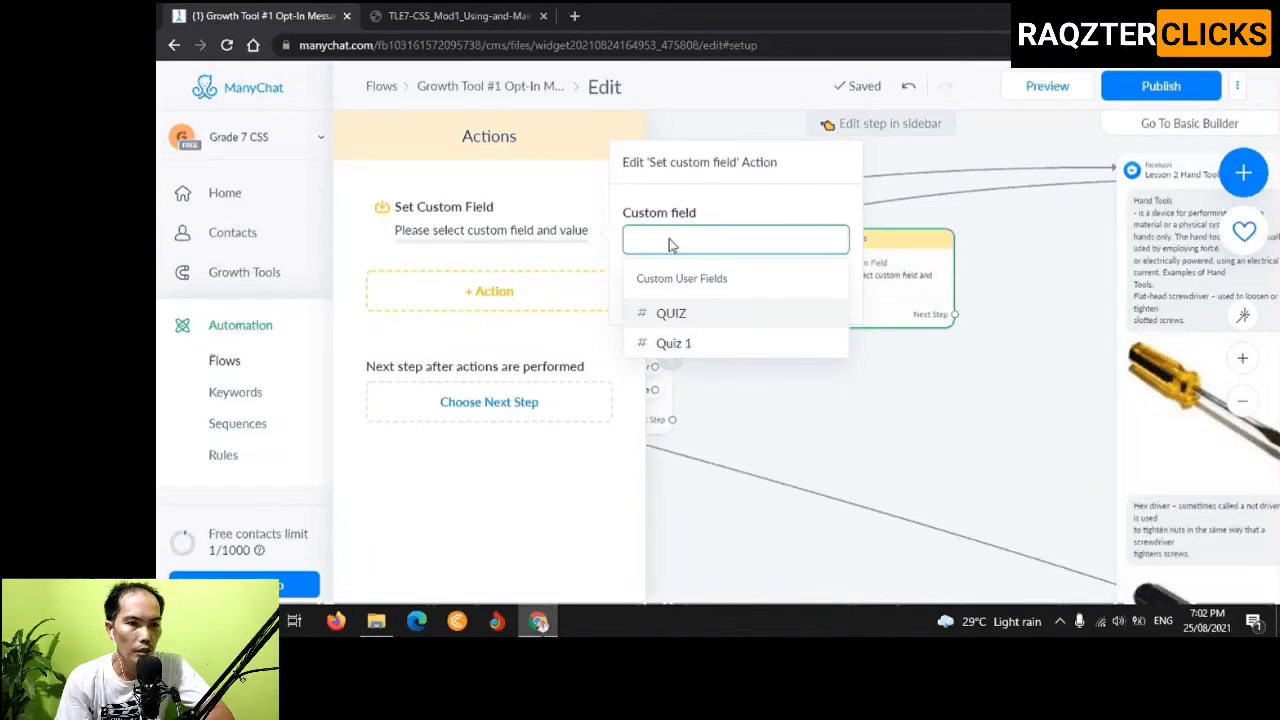
pyautogui.write('Qu')
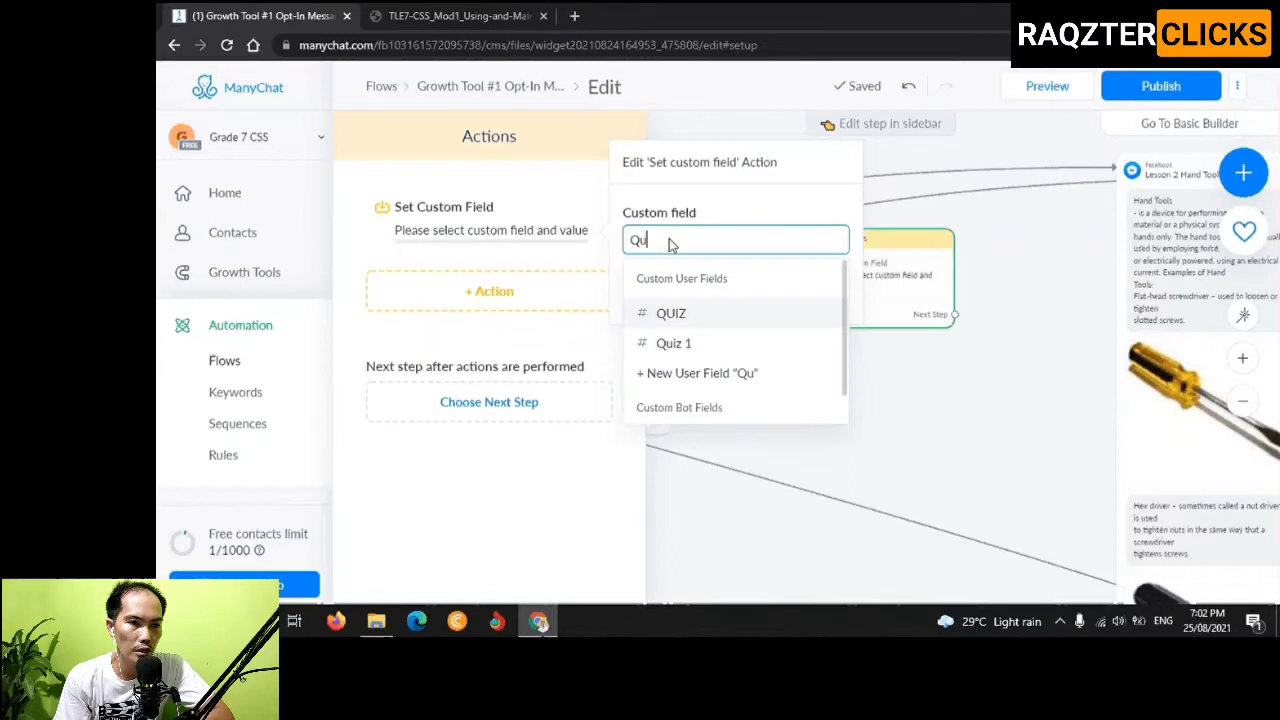
pyautogui.write('iz')
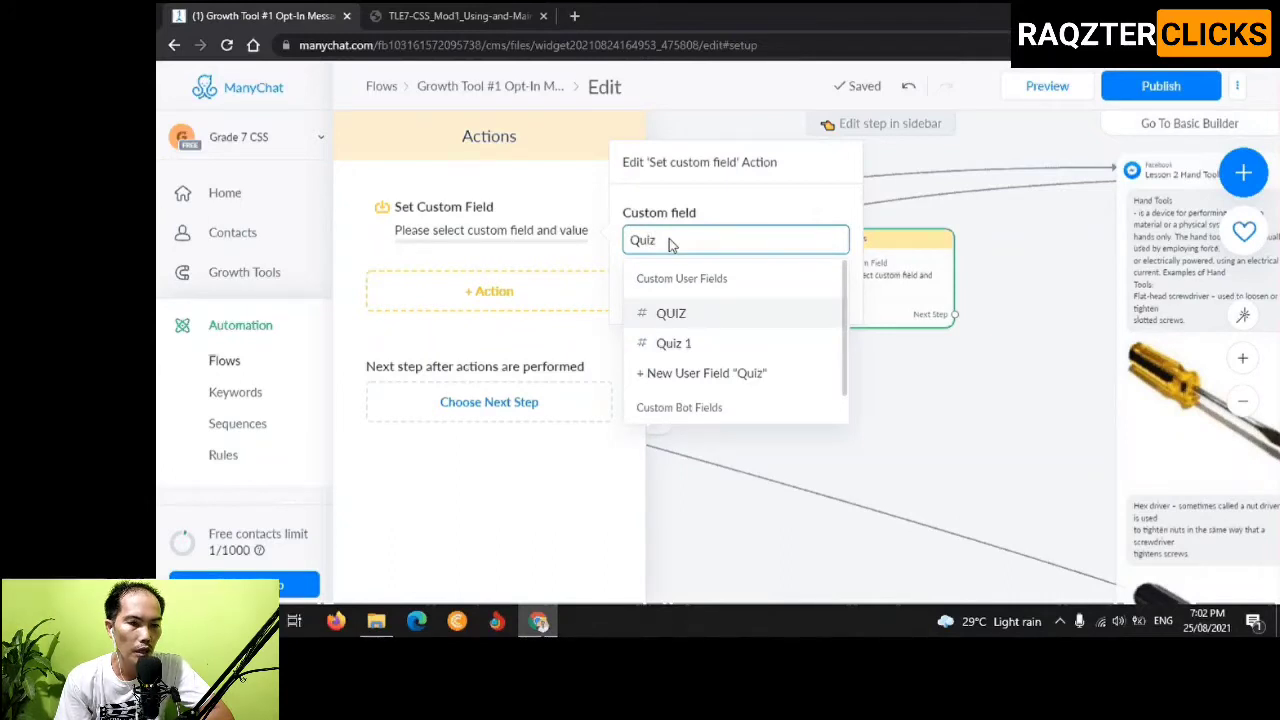
pyautogui.write(' 1')
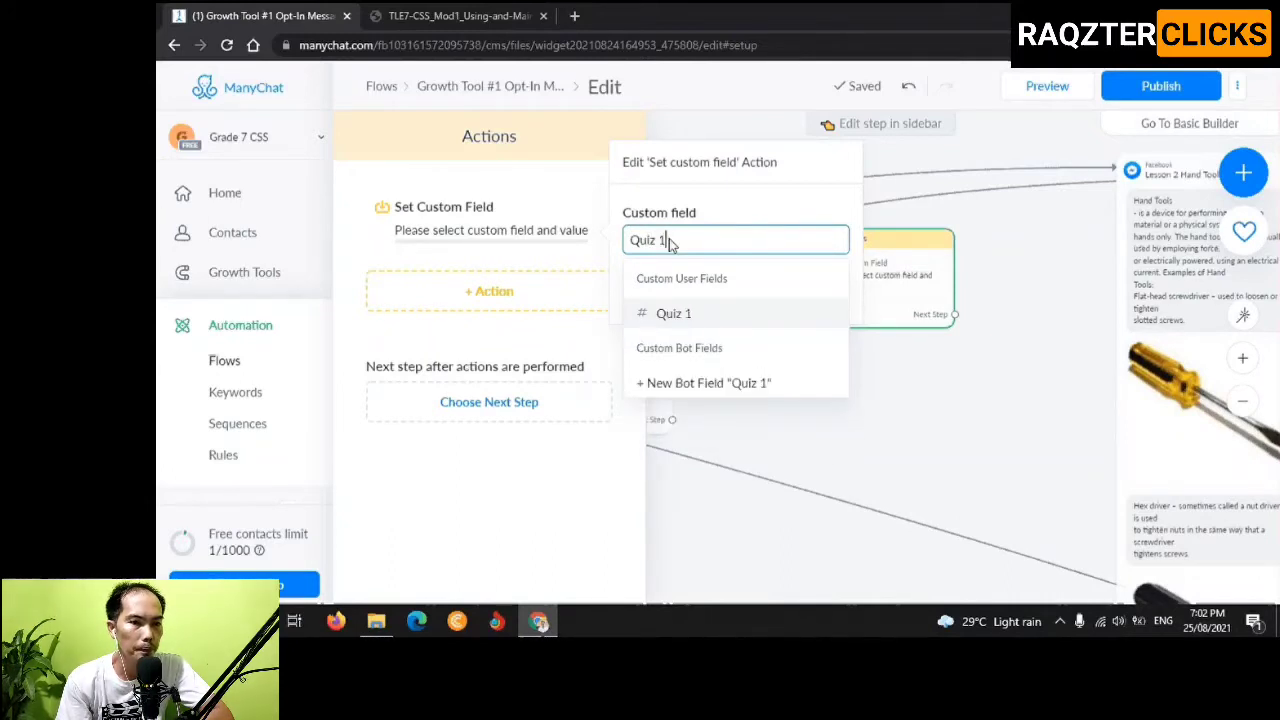
pyautogui.press('Return')
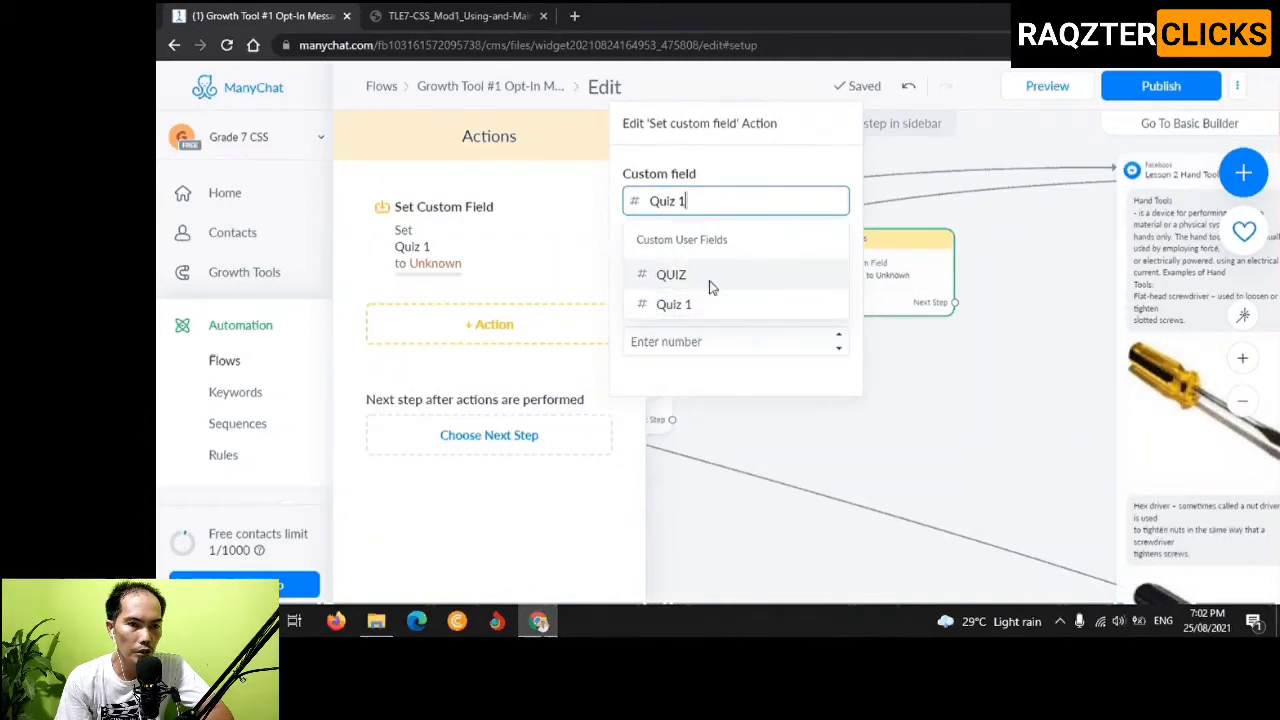
pyautogui.click(700, 306)
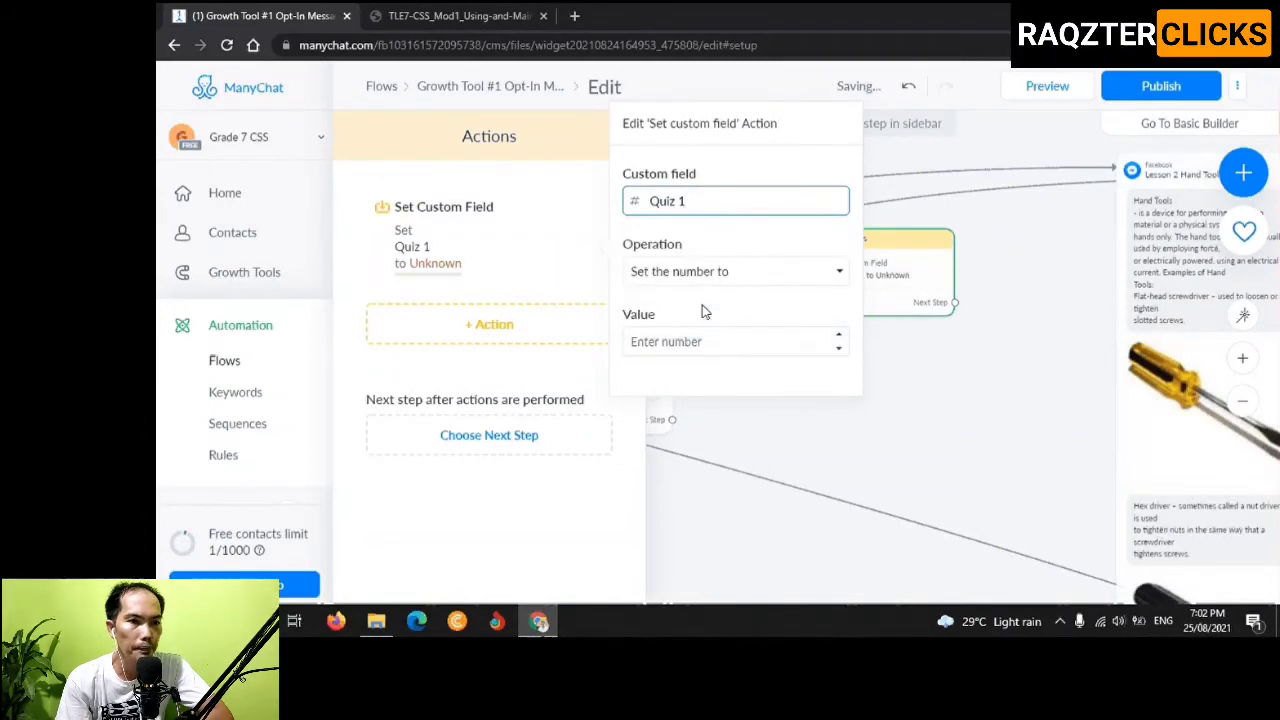
pyautogui.click(840, 272)
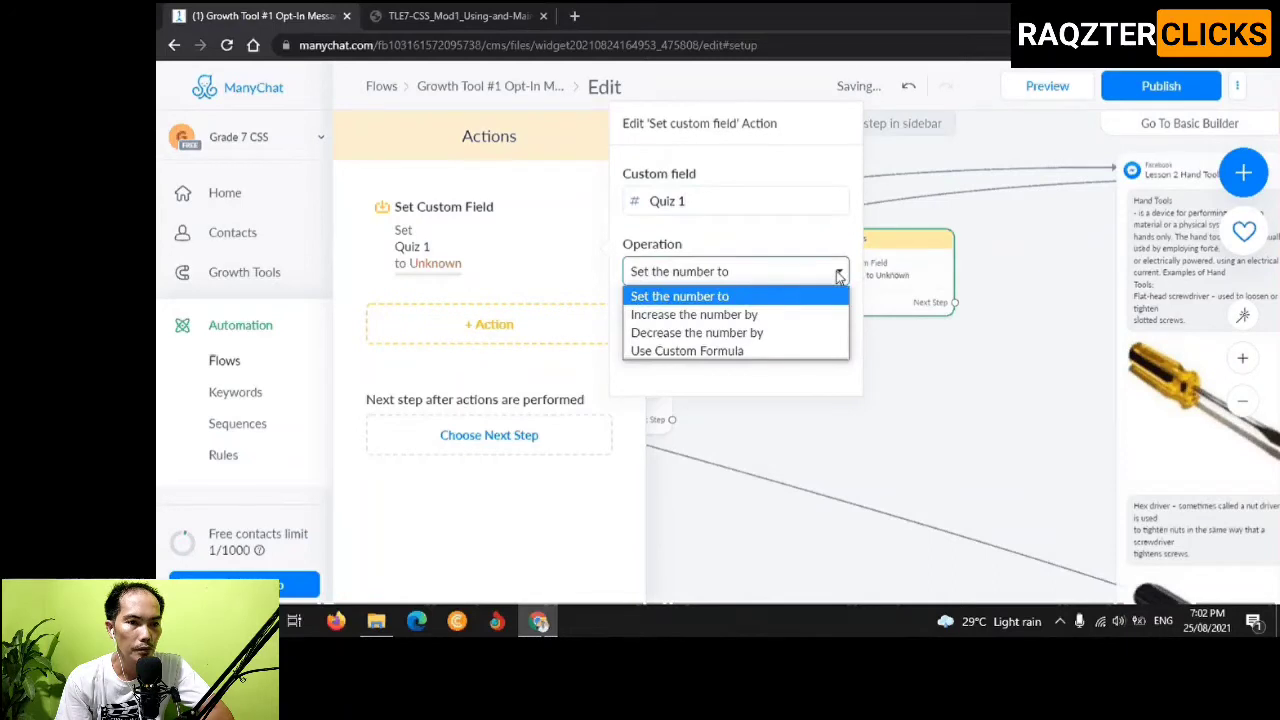
pyautogui.click(731, 318)
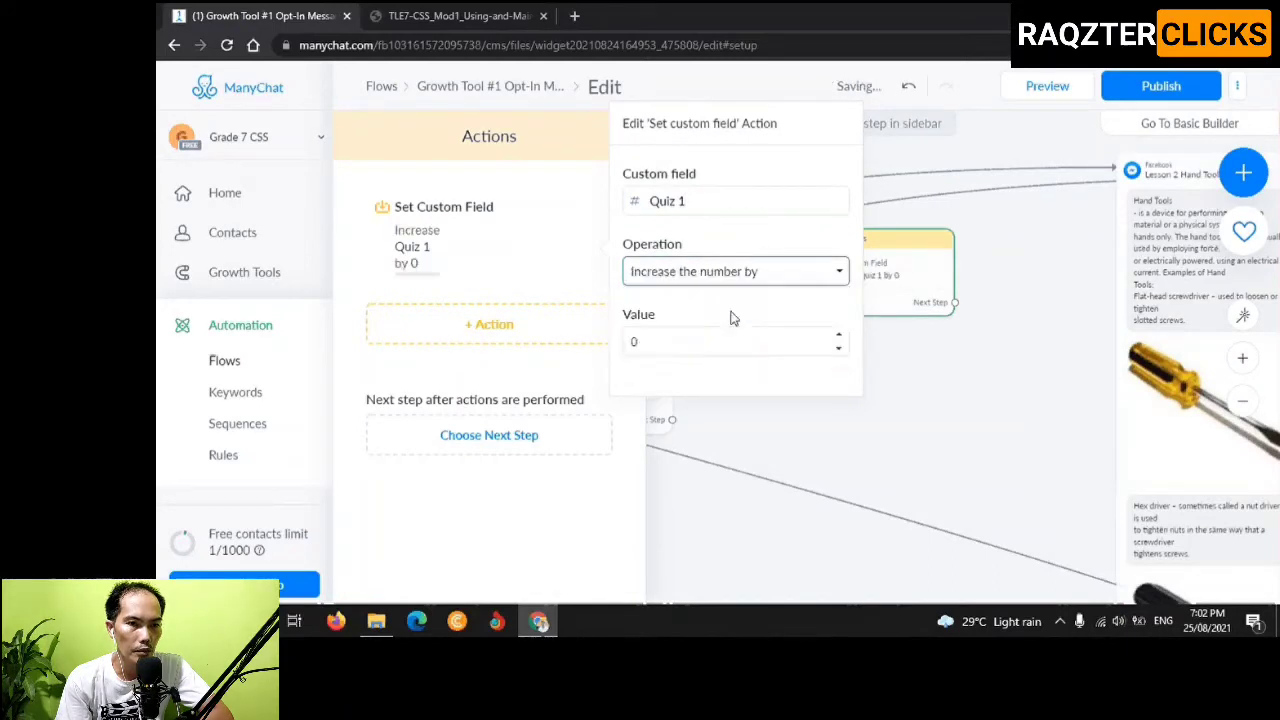
pyautogui.click(839, 336)
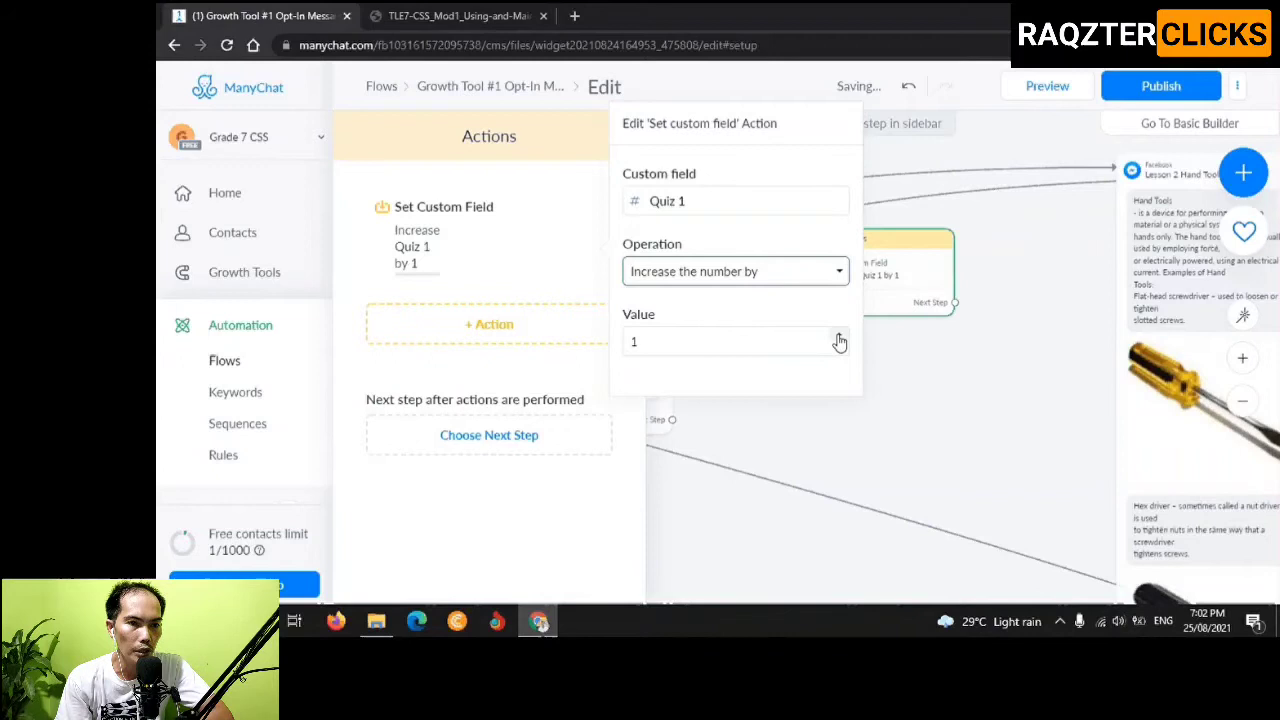
pyautogui.click(967, 378)
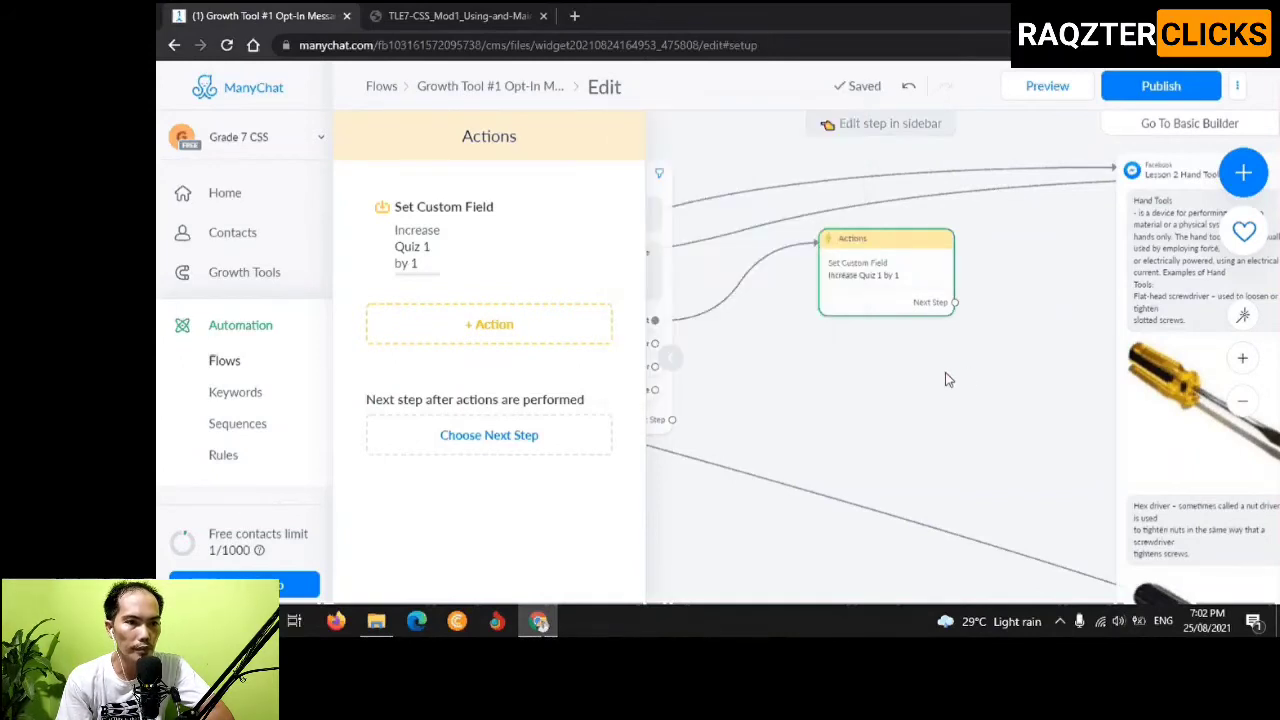
pyautogui.click(956, 303)
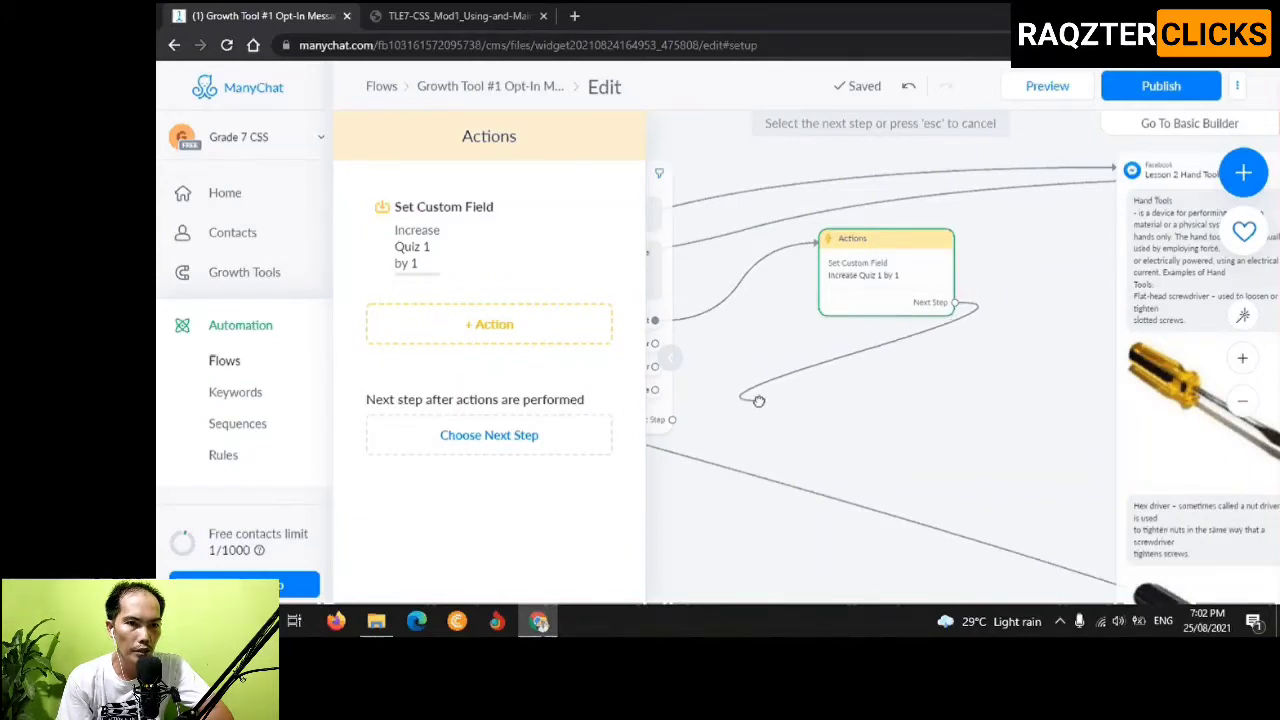
# Add a Messenger message of type Other after the action, beginning '2. What tool is'
pyautogui.click(759, 401)
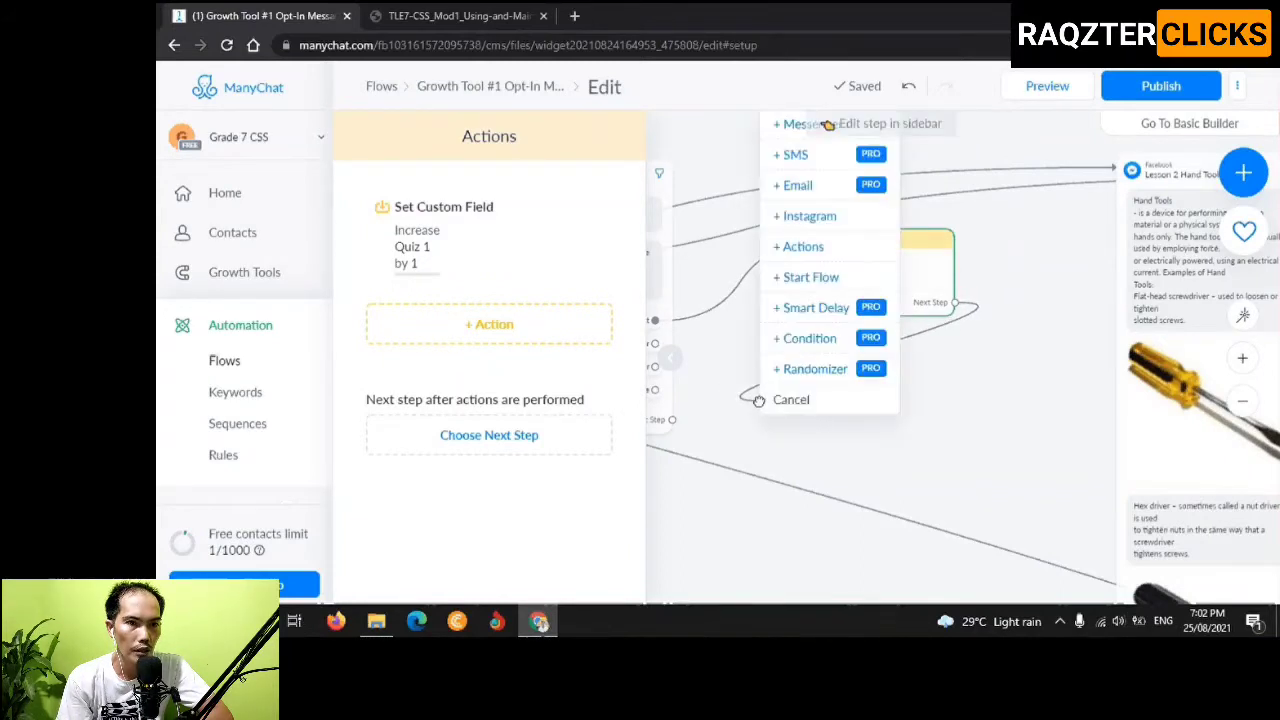
pyautogui.click(781, 130)
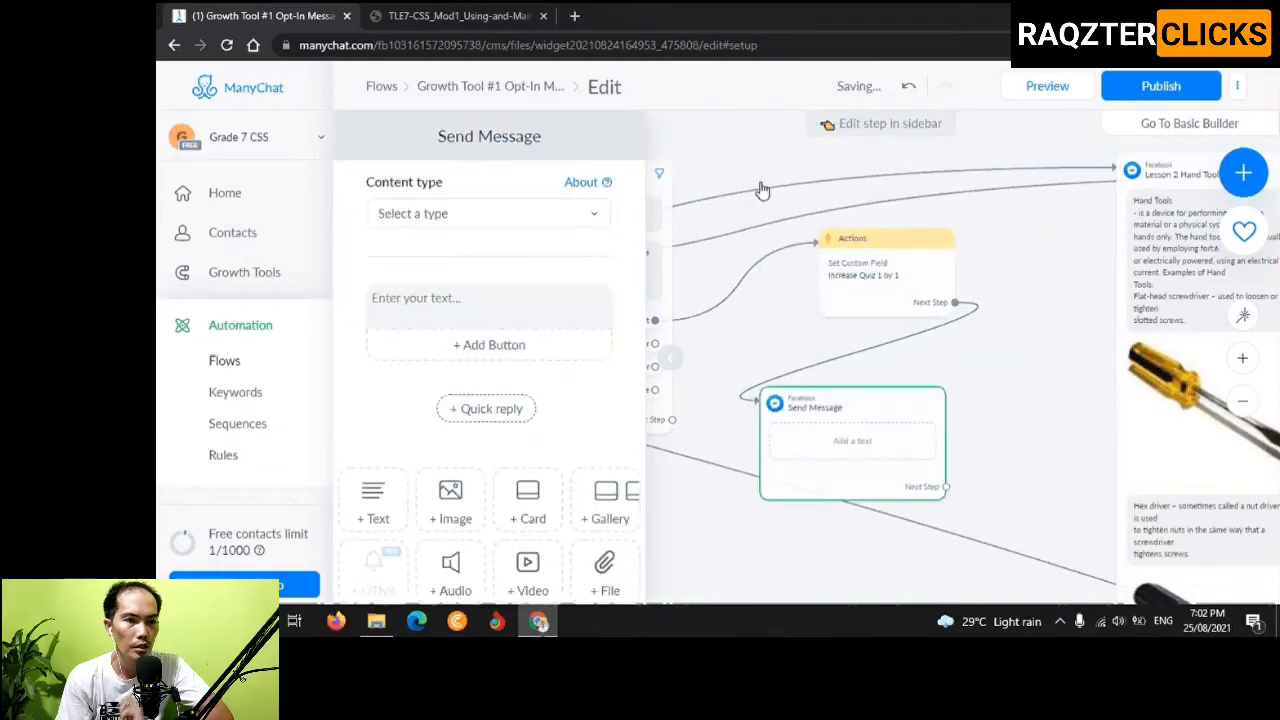
pyautogui.click(460, 213)
pyautogui.moveTo(405, 261)
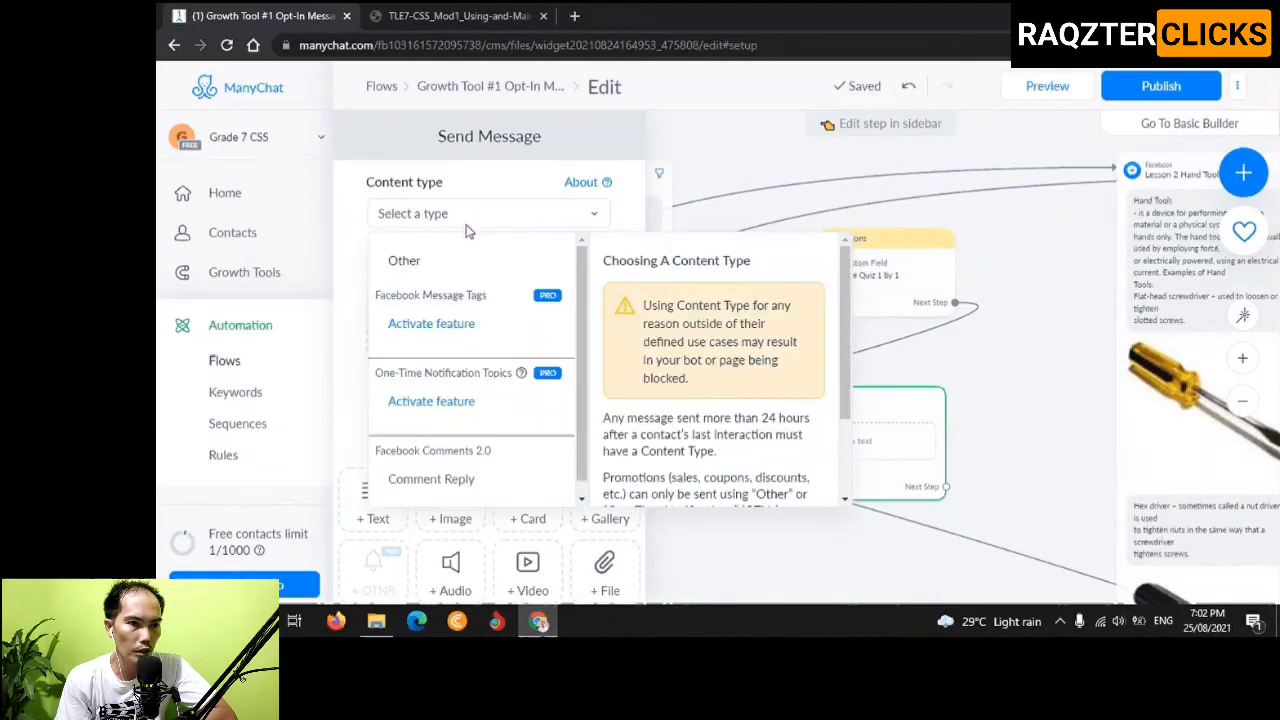
pyautogui.click(430, 262)
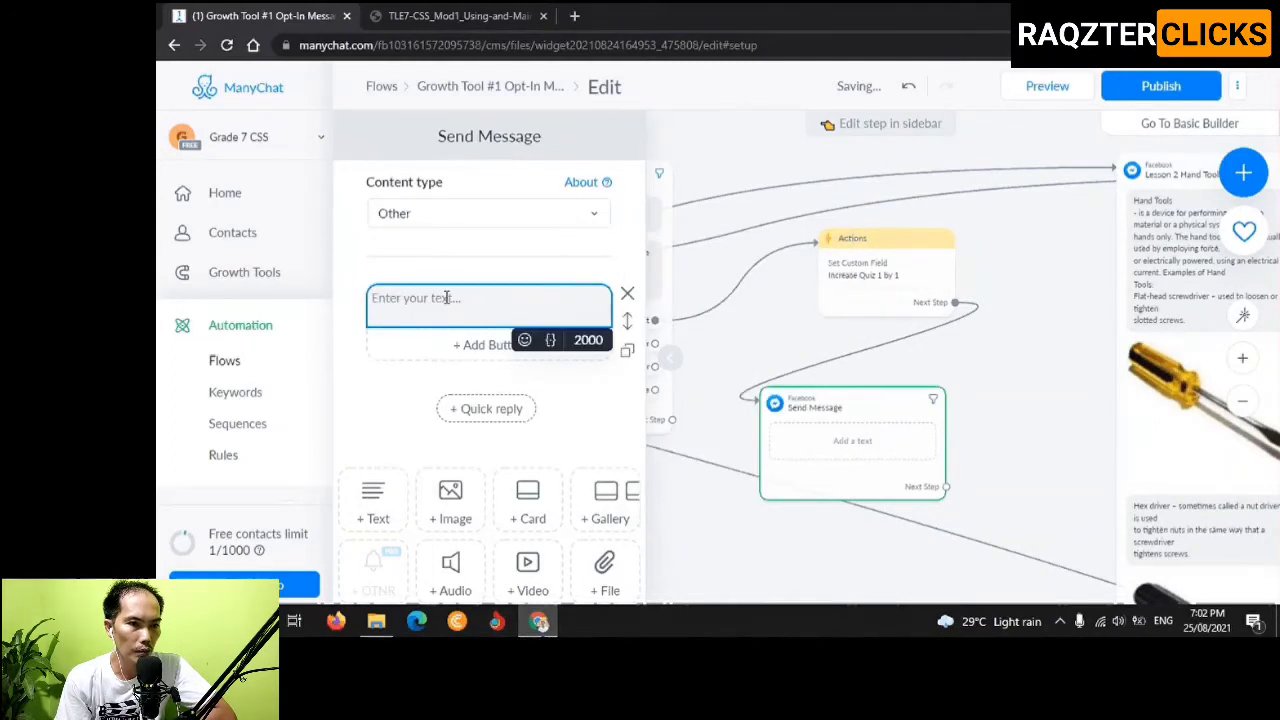
pyautogui.write('2. ')
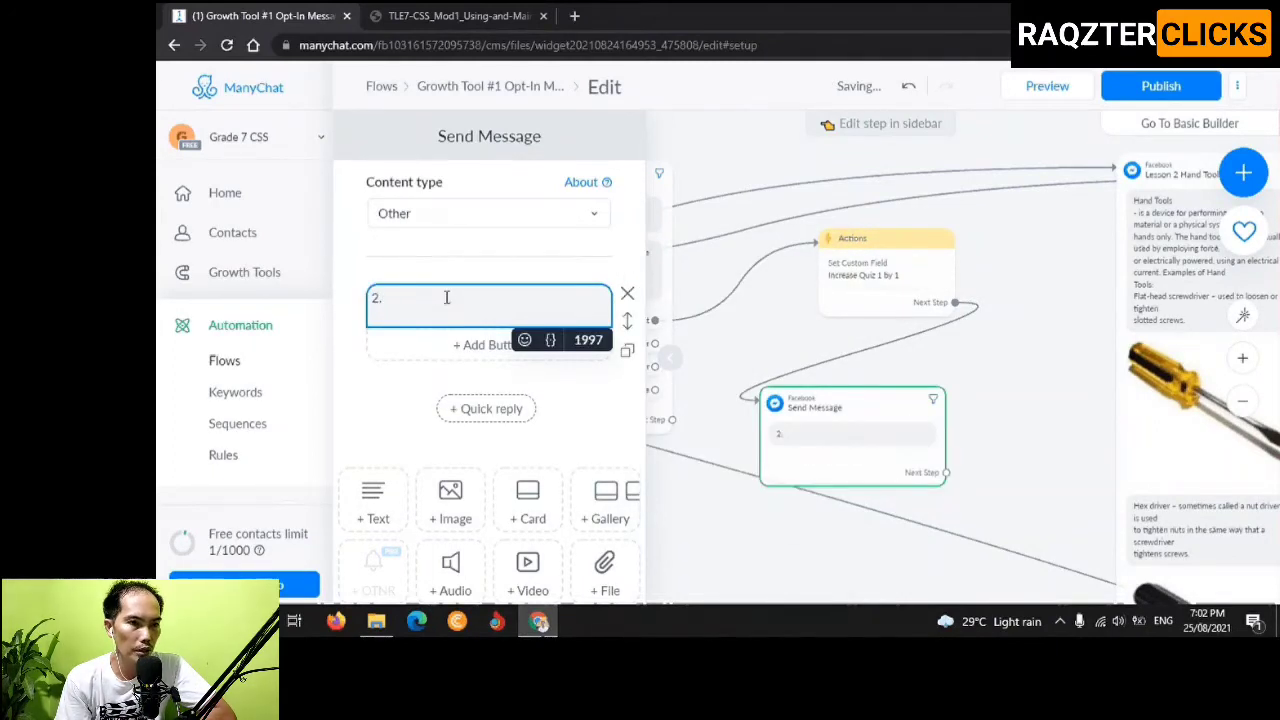
pyautogui.write('What ')
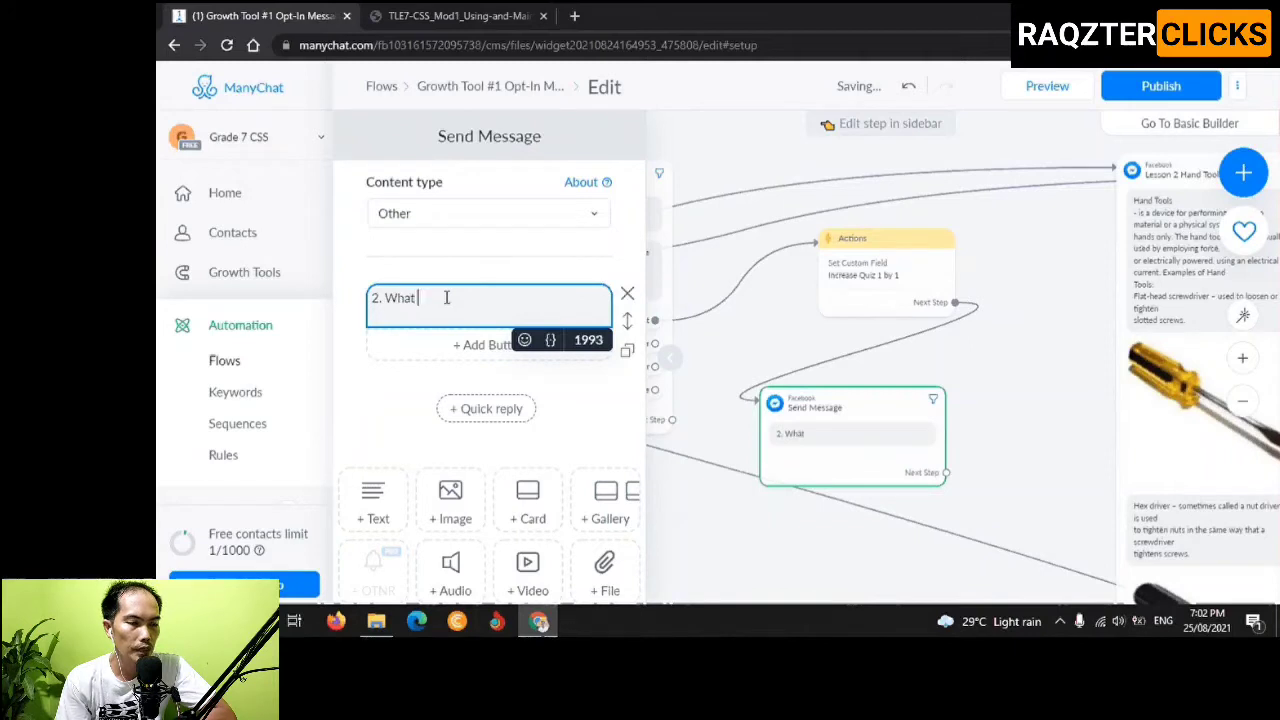
pyautogui.write('tool is')
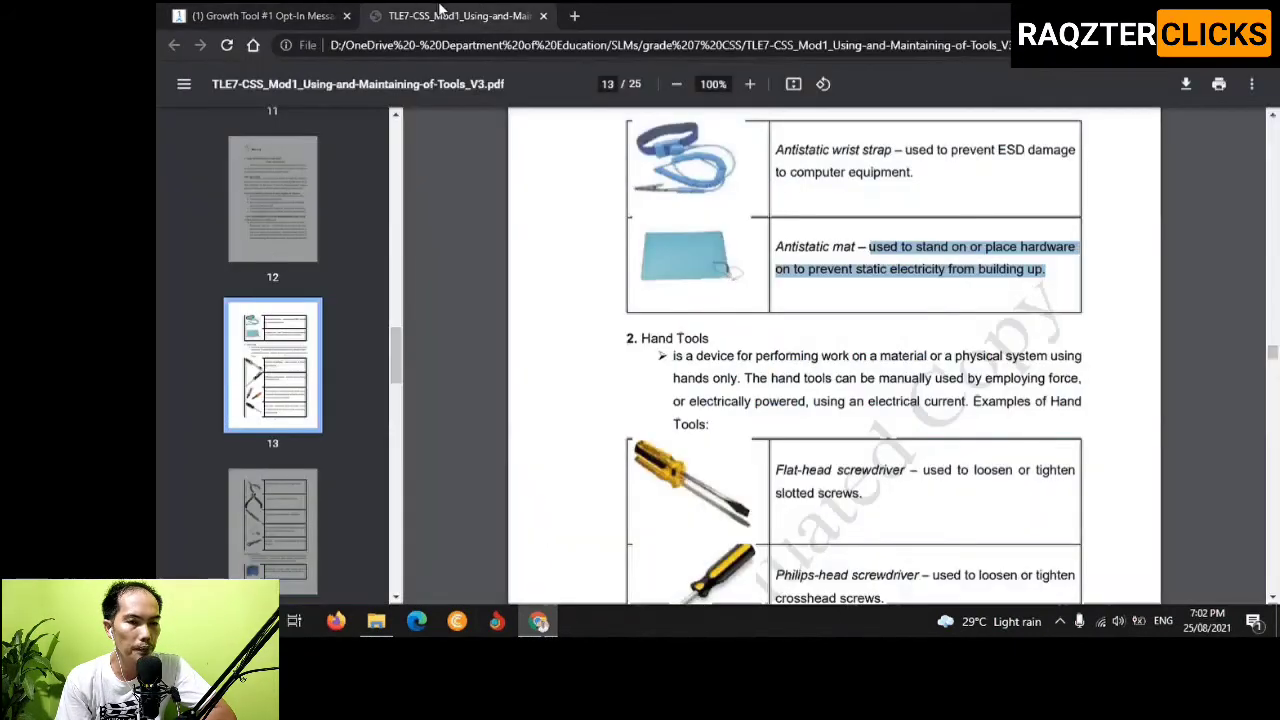
# Paste the flat-head screwdriver's slotted-screw description from the PDF into question 2
pyautogui.click(450, 15)
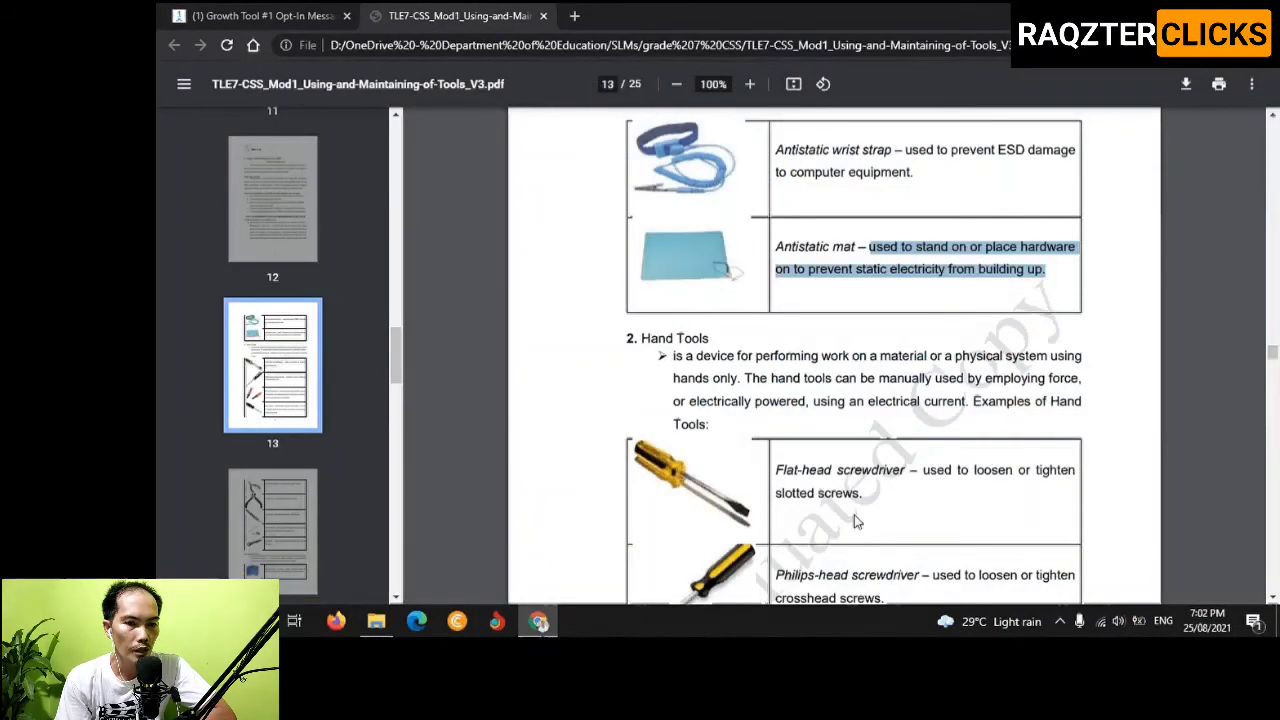
pyautogui.scroll(-2, 914, 493)
pyautogui.click(928, 414)
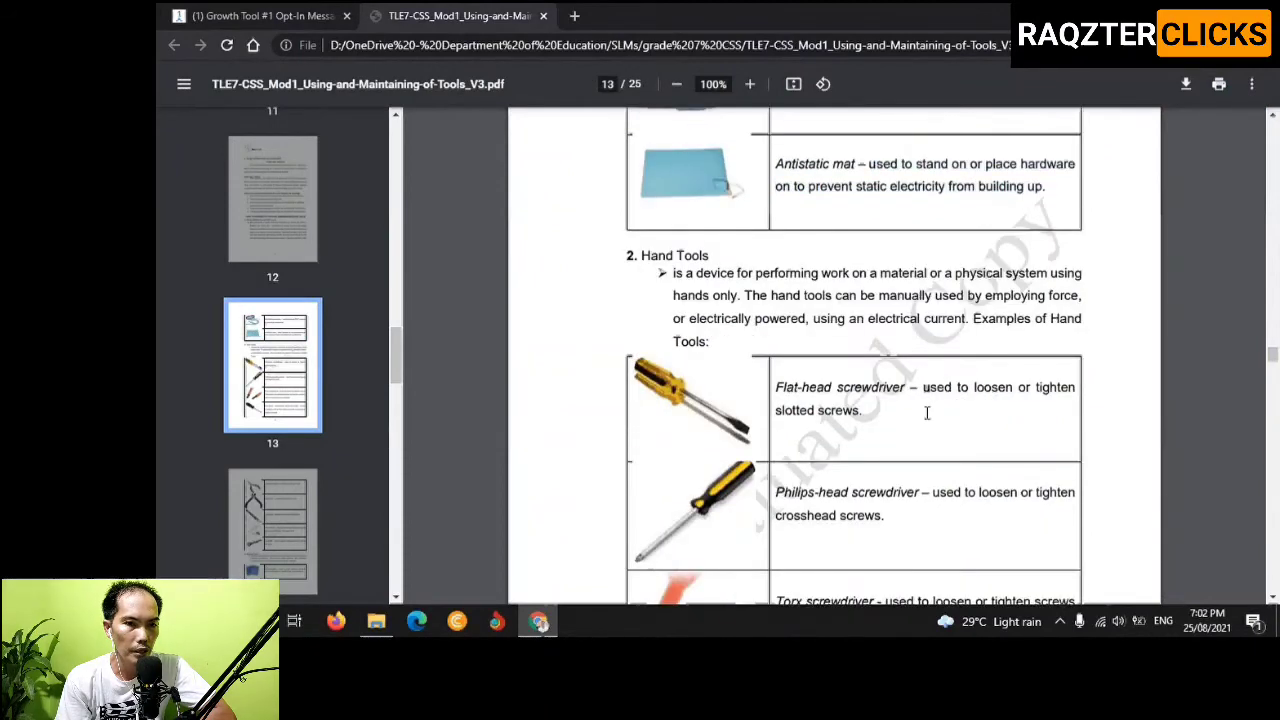
pyautogui.moveTo(923, 388); pyautogui.dragTo(857, 418)
pyautogui.hotkey('ctrl', 'c')
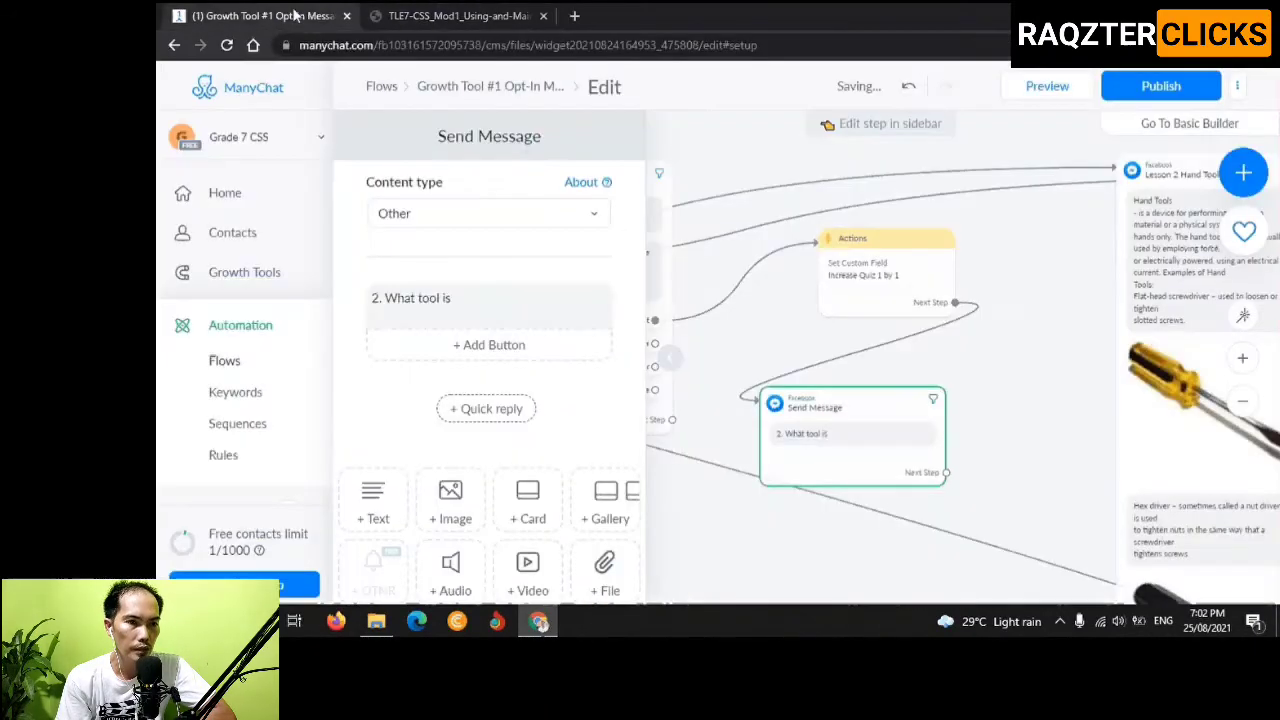
pyautogui.click(260, 15)
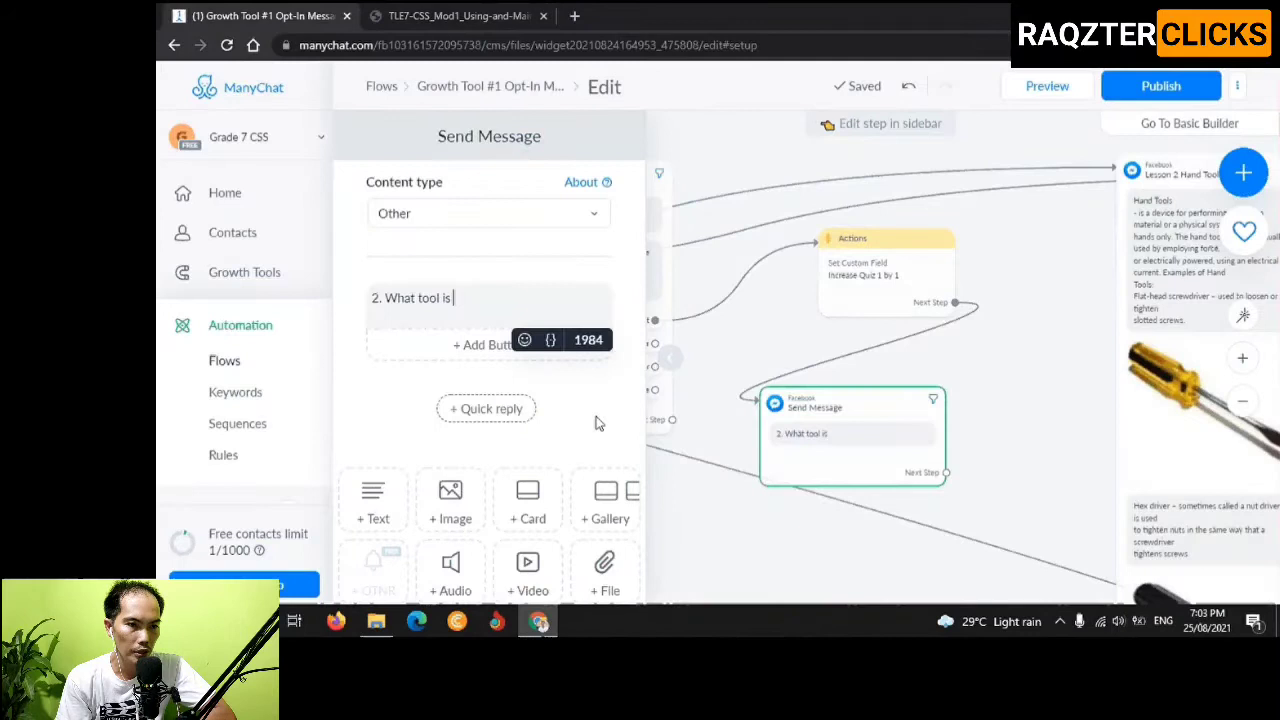
pyautogui.click(474, 306)
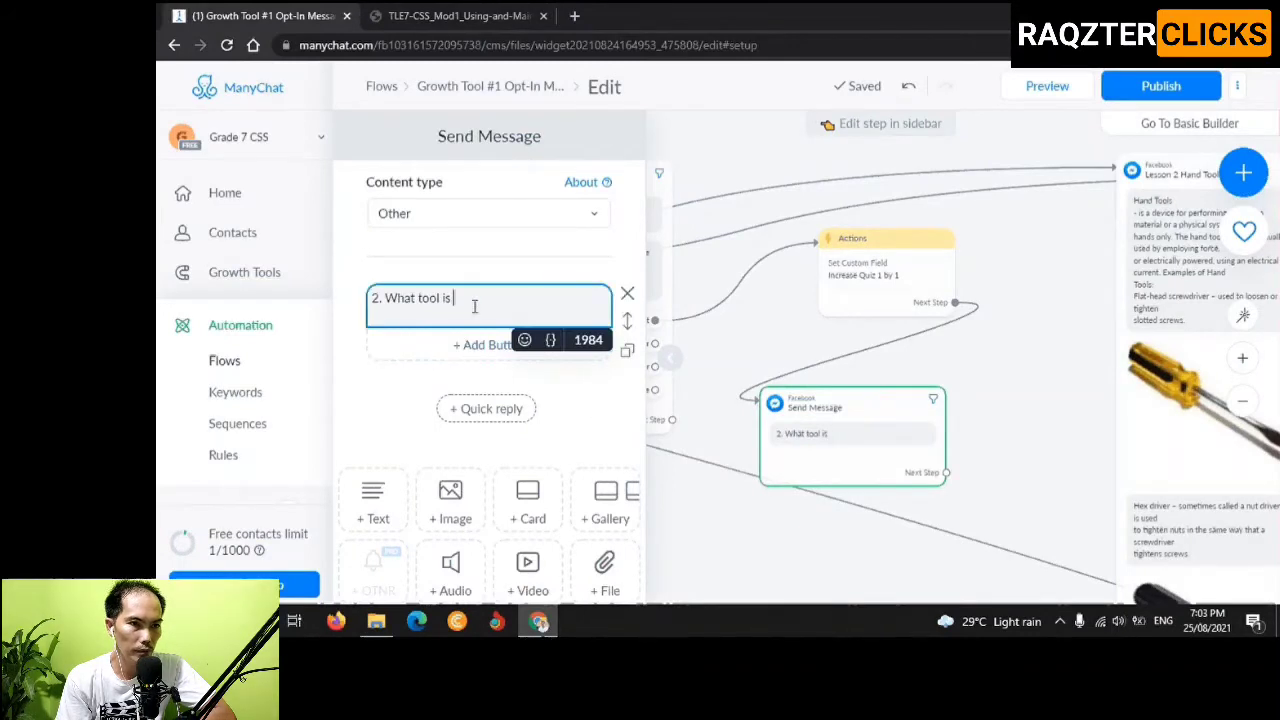
pyautogui.hotkey('ctrl', 'v')
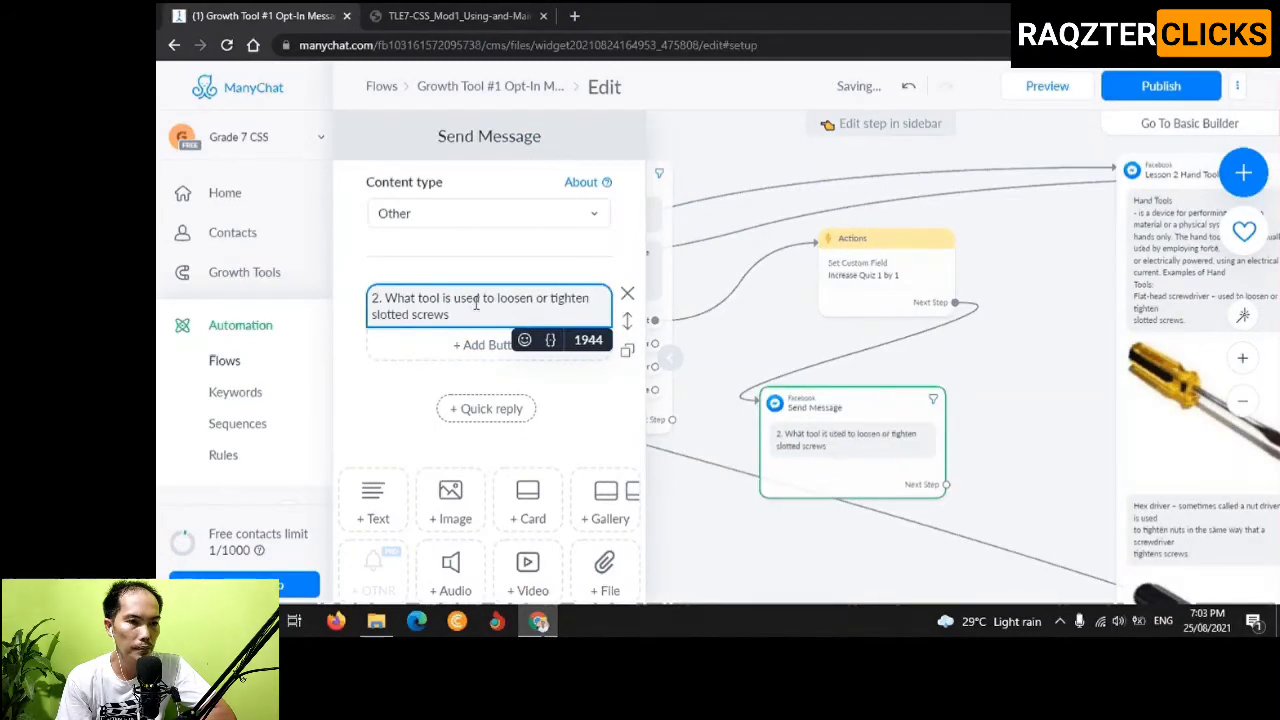
# End question 2 with '?' and add replies 'a. Antistatic mat' and 'b. Flat screwdriver'
pyautogui.write('?')
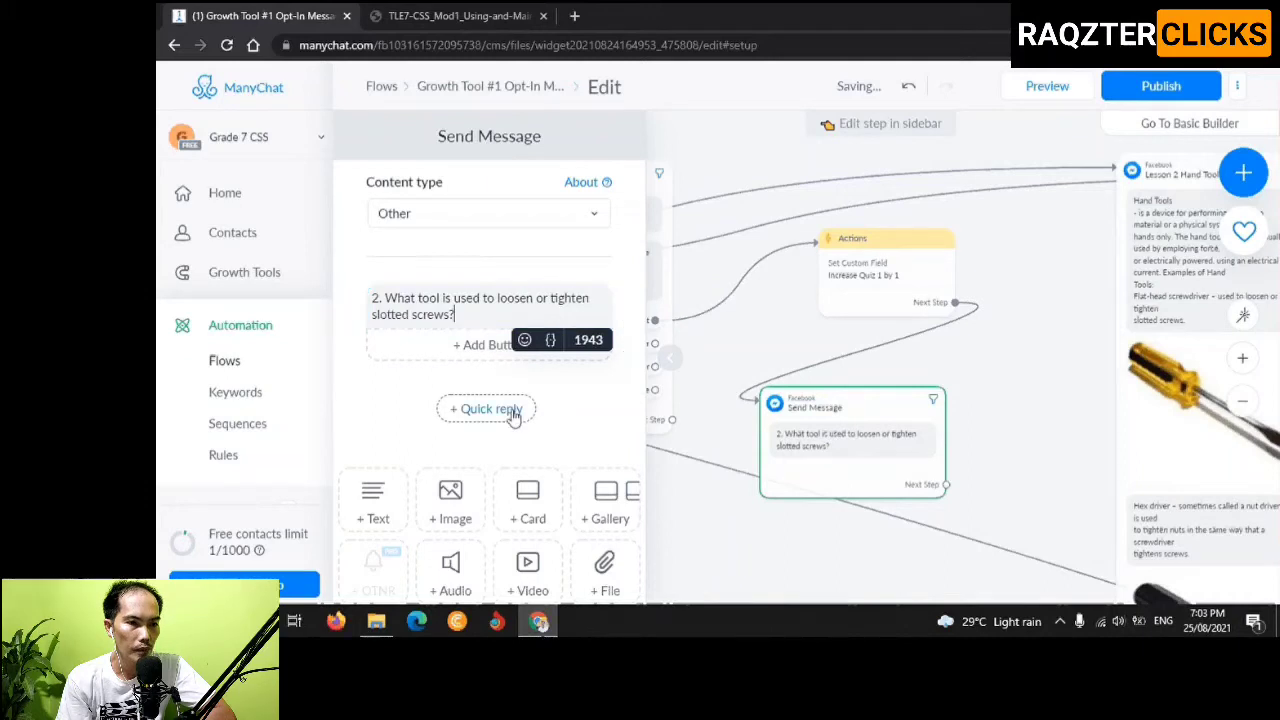
pyautogui.click(508, 411)
pyautogui.write('a. ')
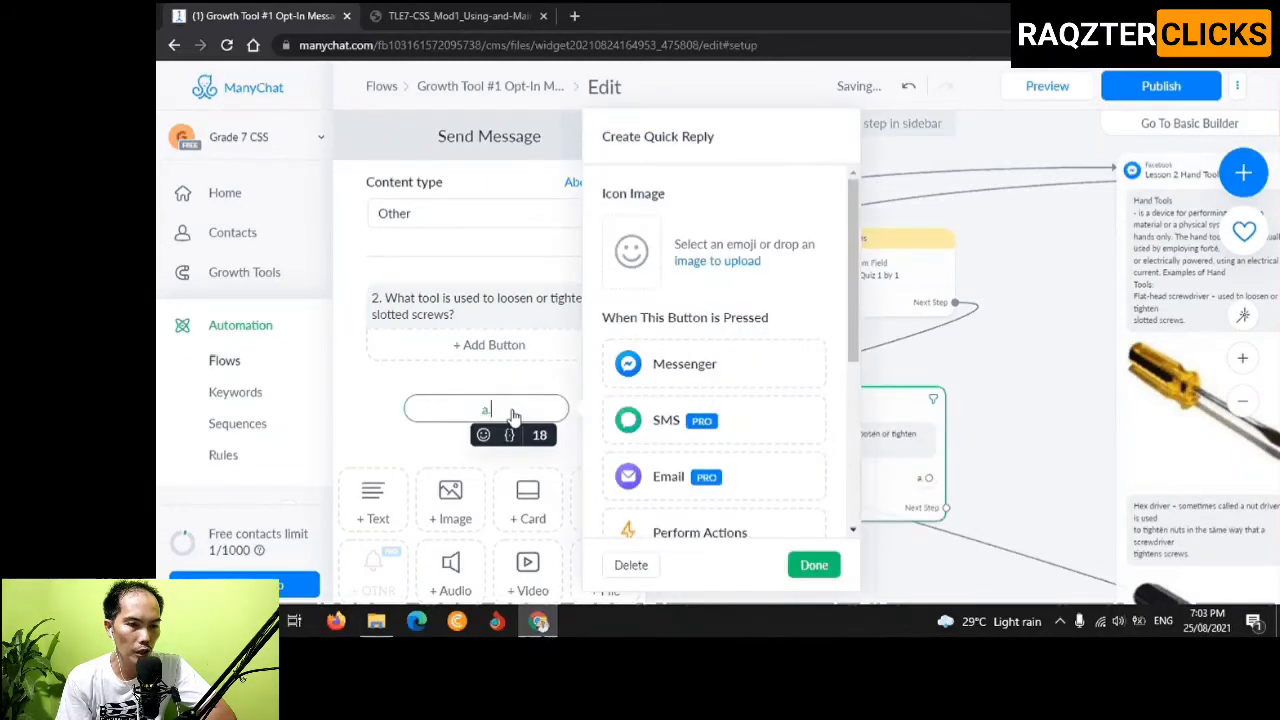
pyautogui.write('Anti')
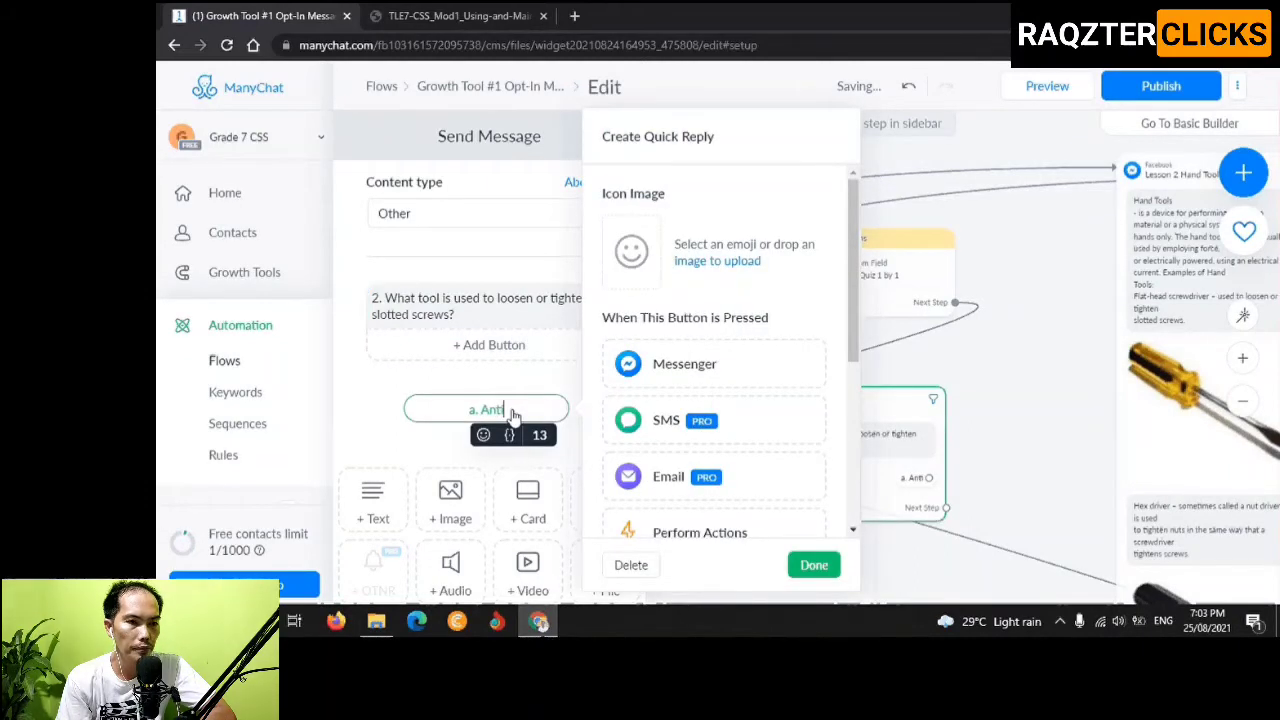
pyautogui.write('stat')
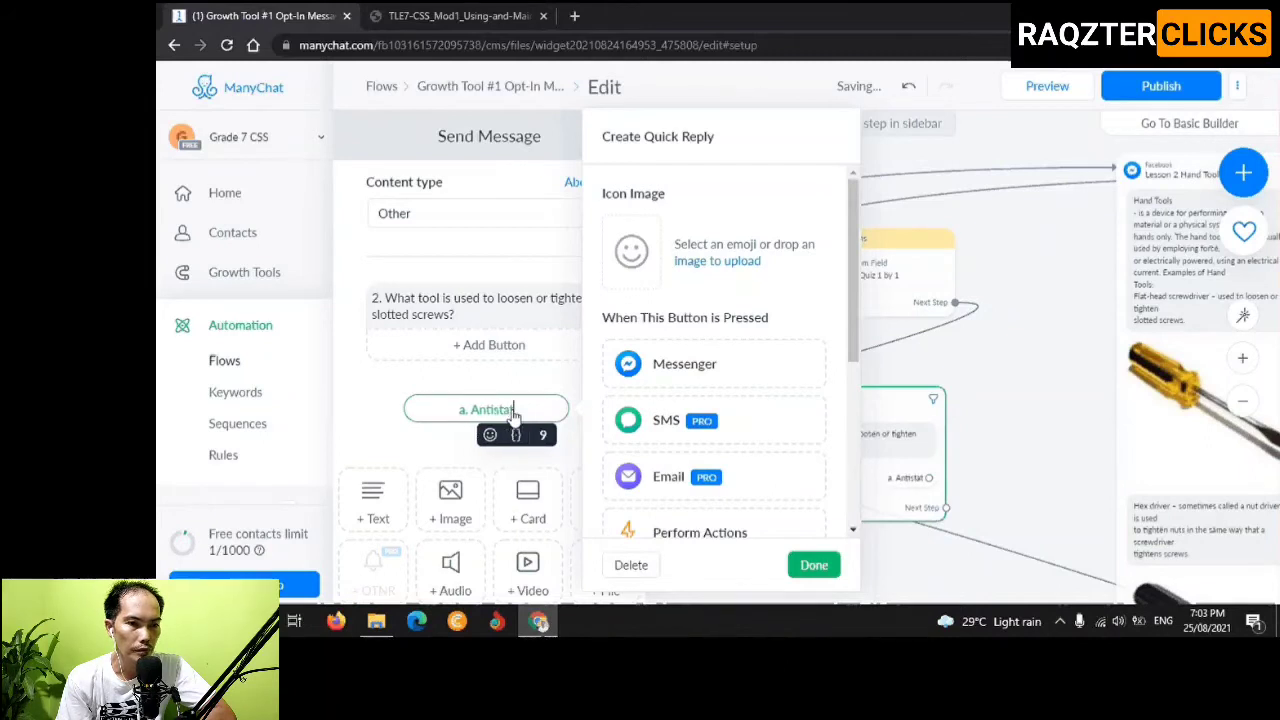
pyautogui.write('ic ma')
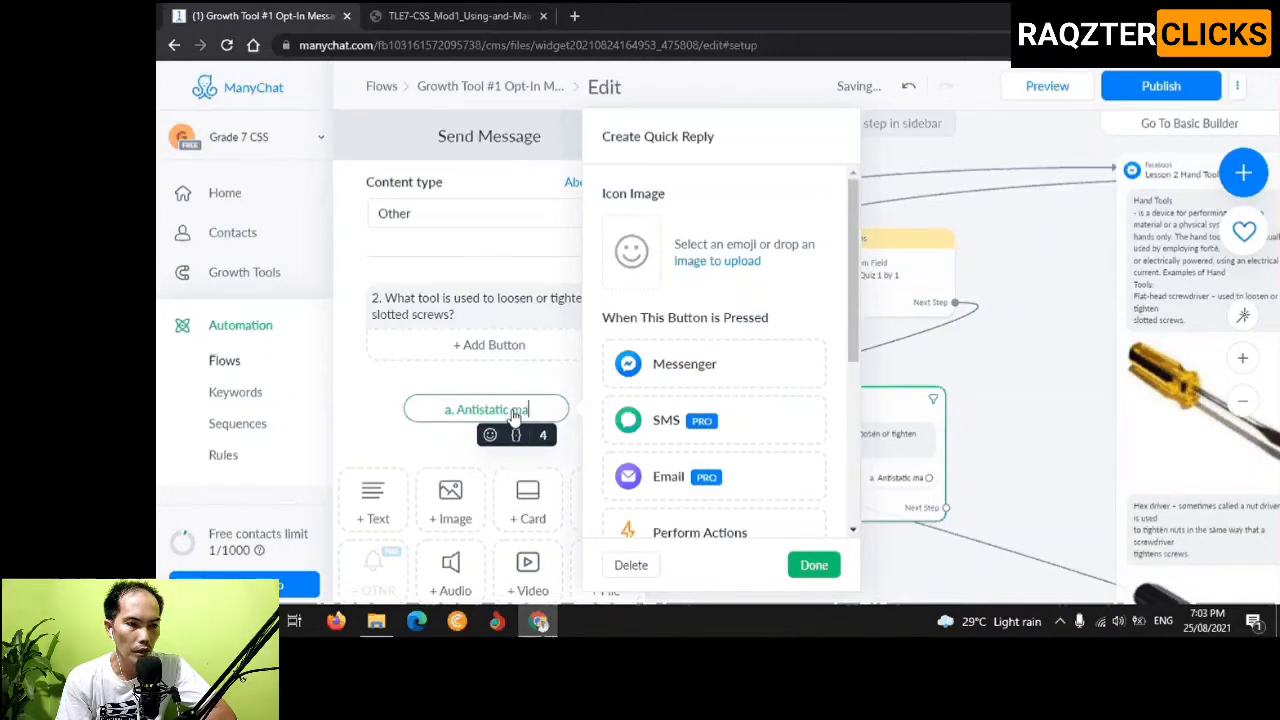
pyautogui.write('t')
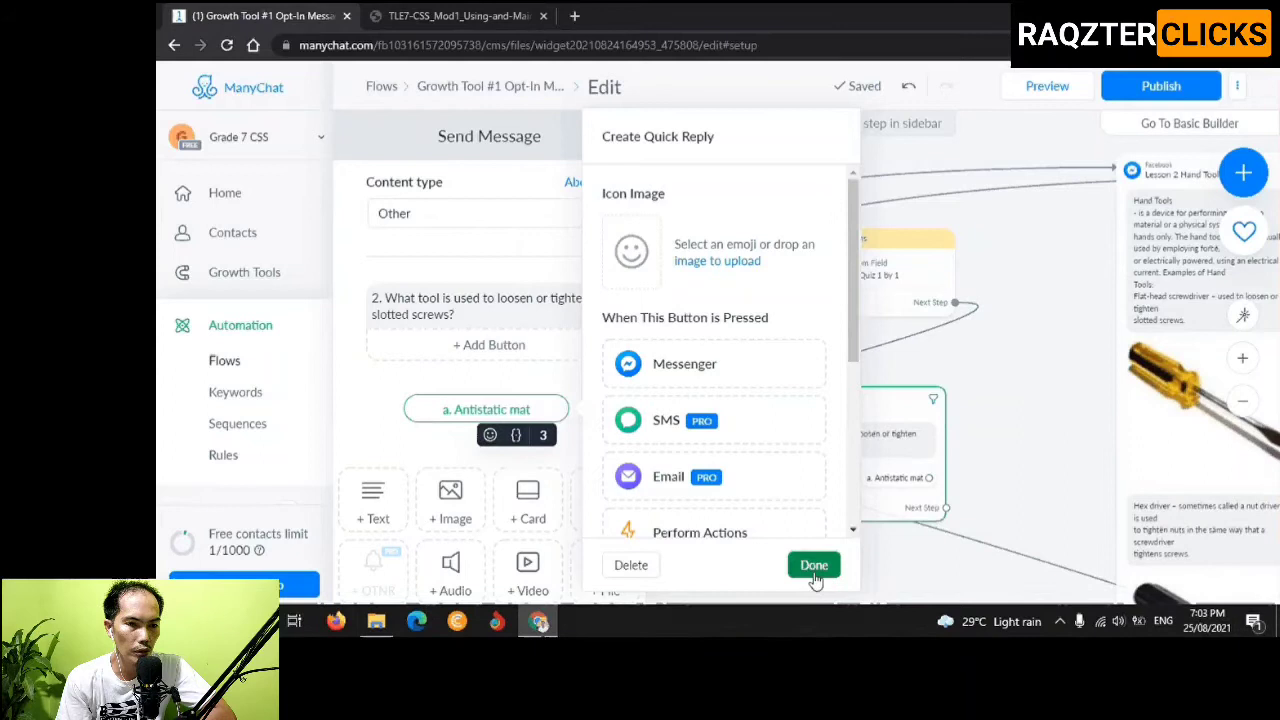
pyautogui.click(815, 578)
pyautogui.click(510, 452)
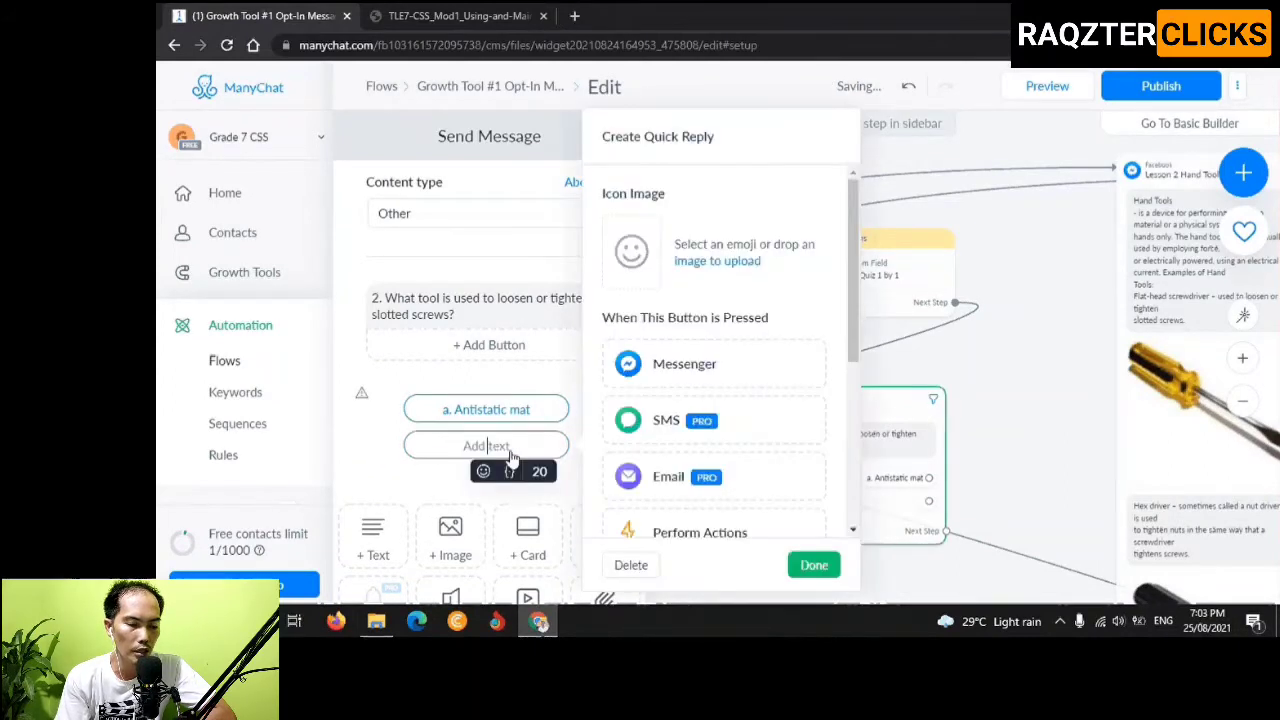
pyautogui.write('b. ')
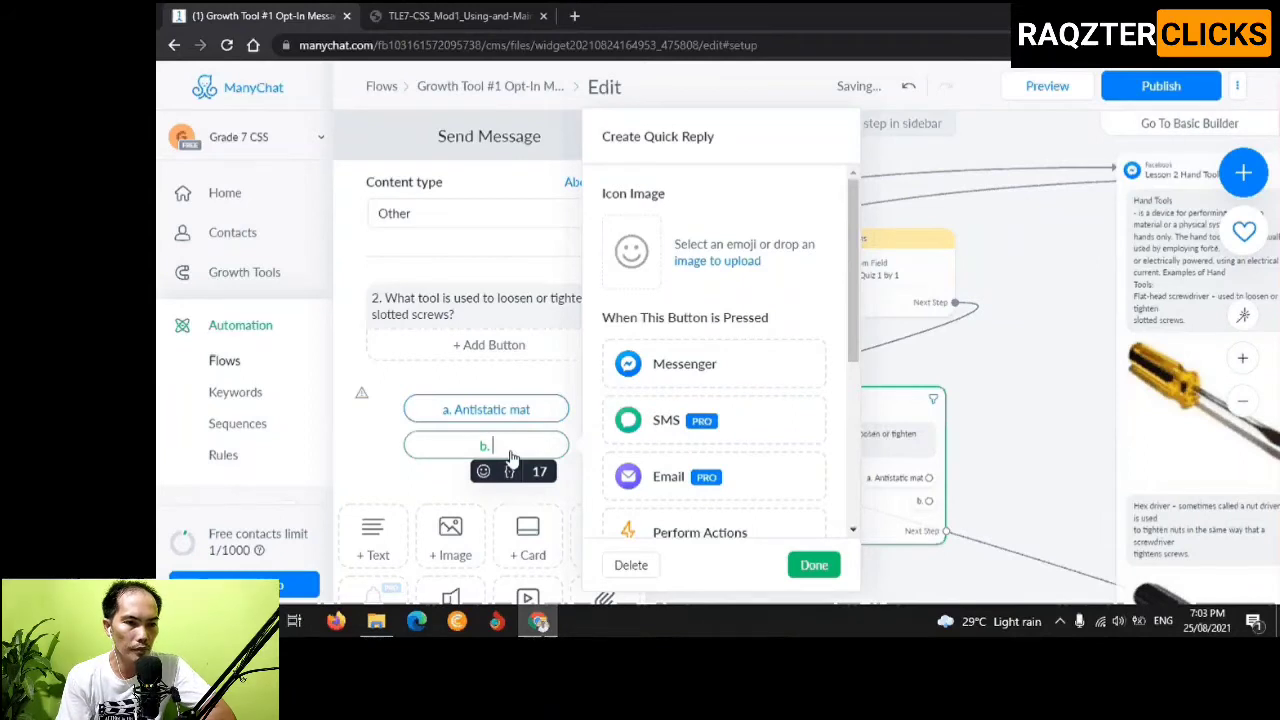
pyautogui.write('Flat ')
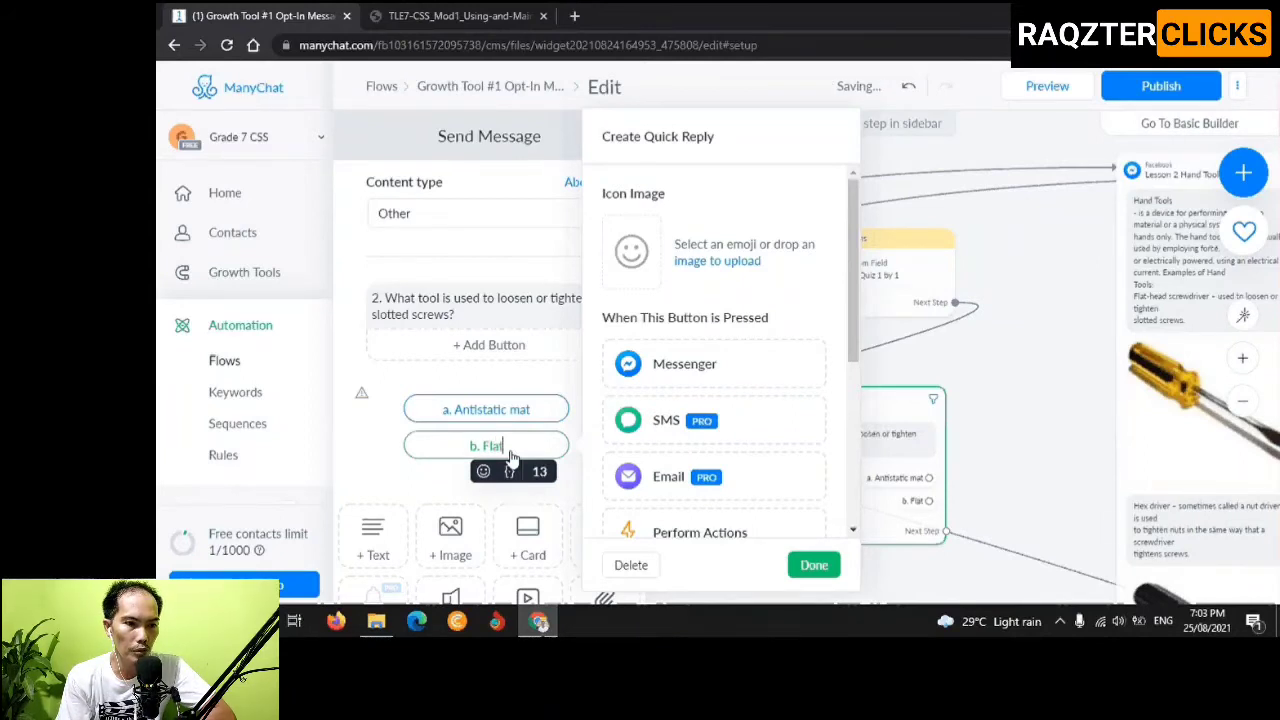
pyautogui.write('sc')
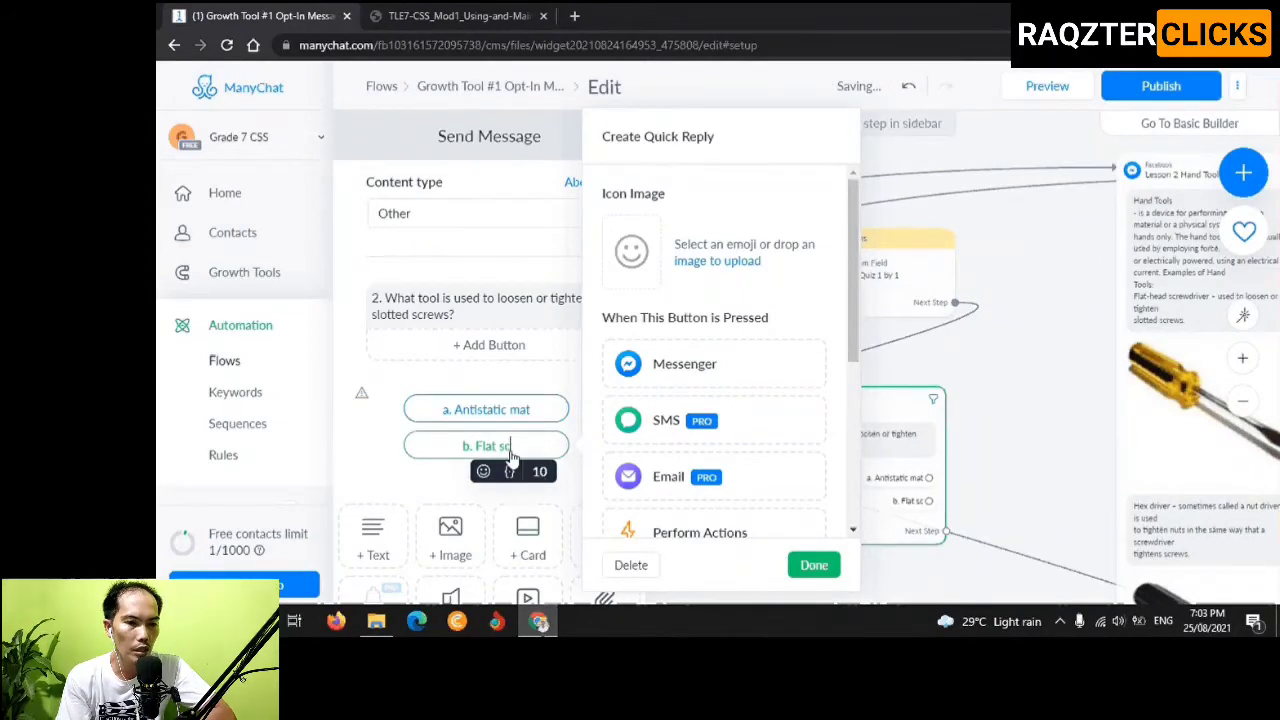
pyautogui.write('rewdrive')
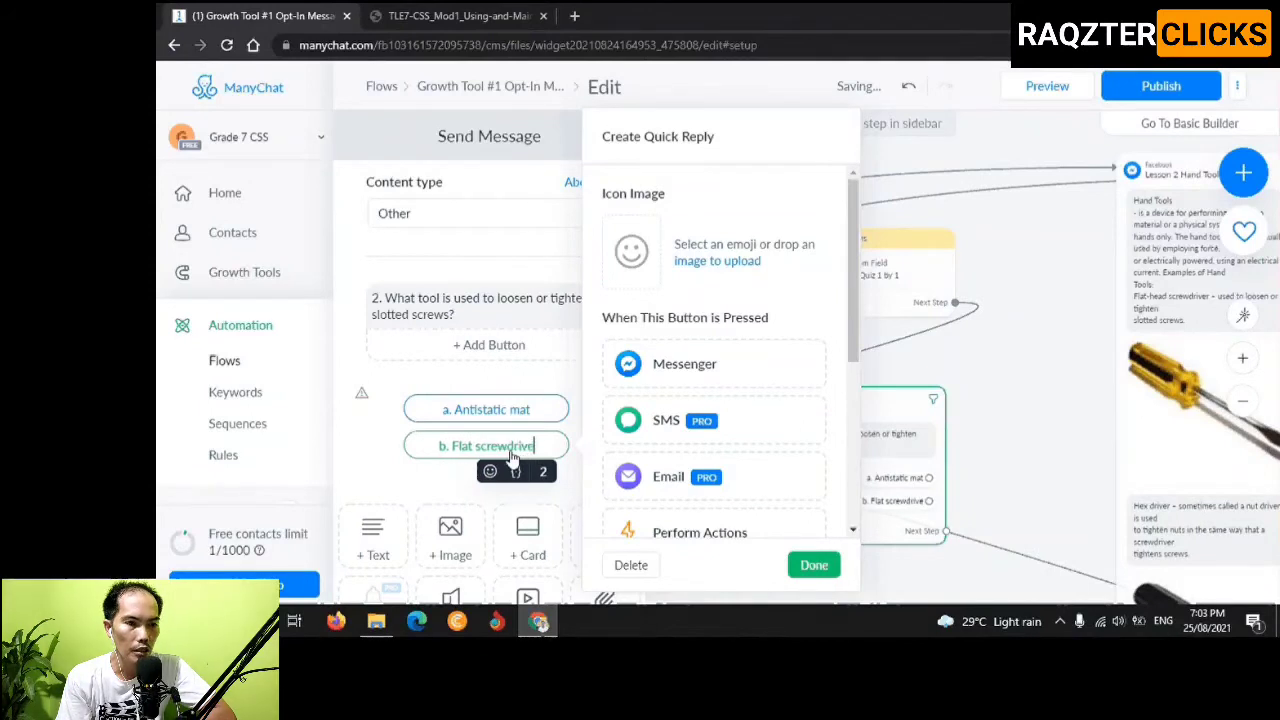
pyautogui.write('r')
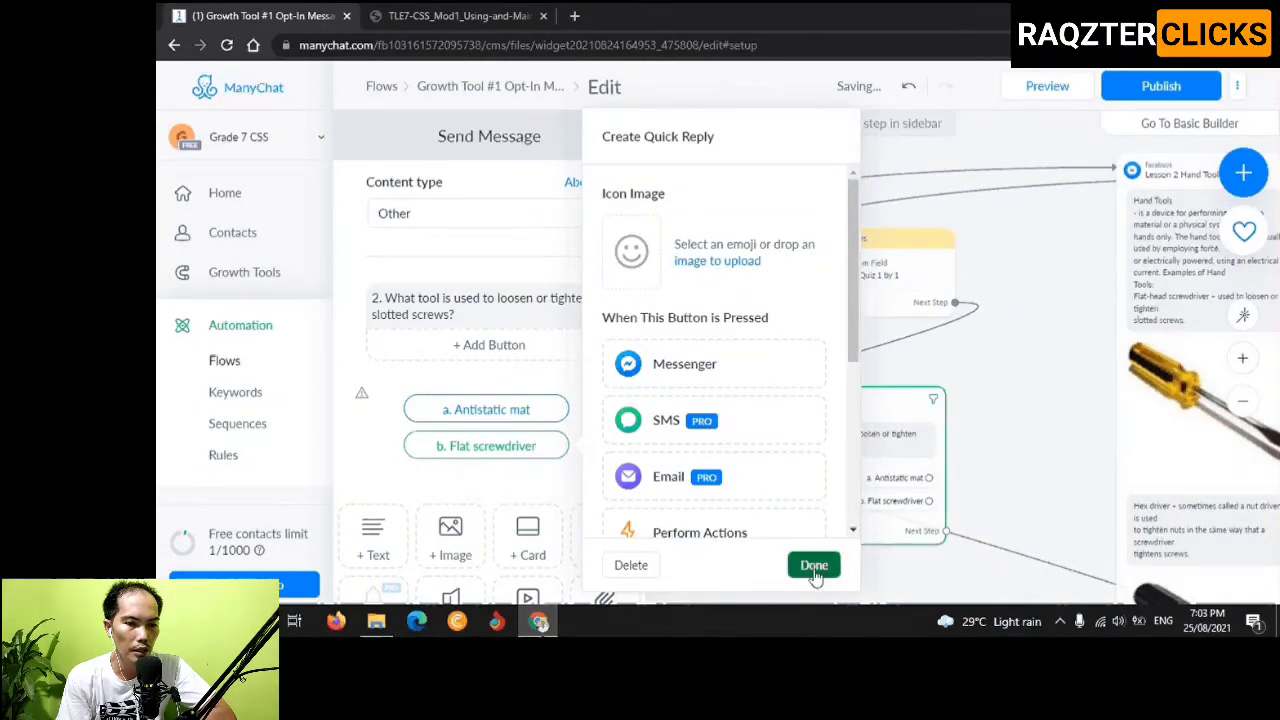
pyautogui.click(814, 565)
# Add replies 'c. Hex driver' and 'd. None of the above' to question 2
pyautogui.click(490, 482)
pyautogui.write('c')
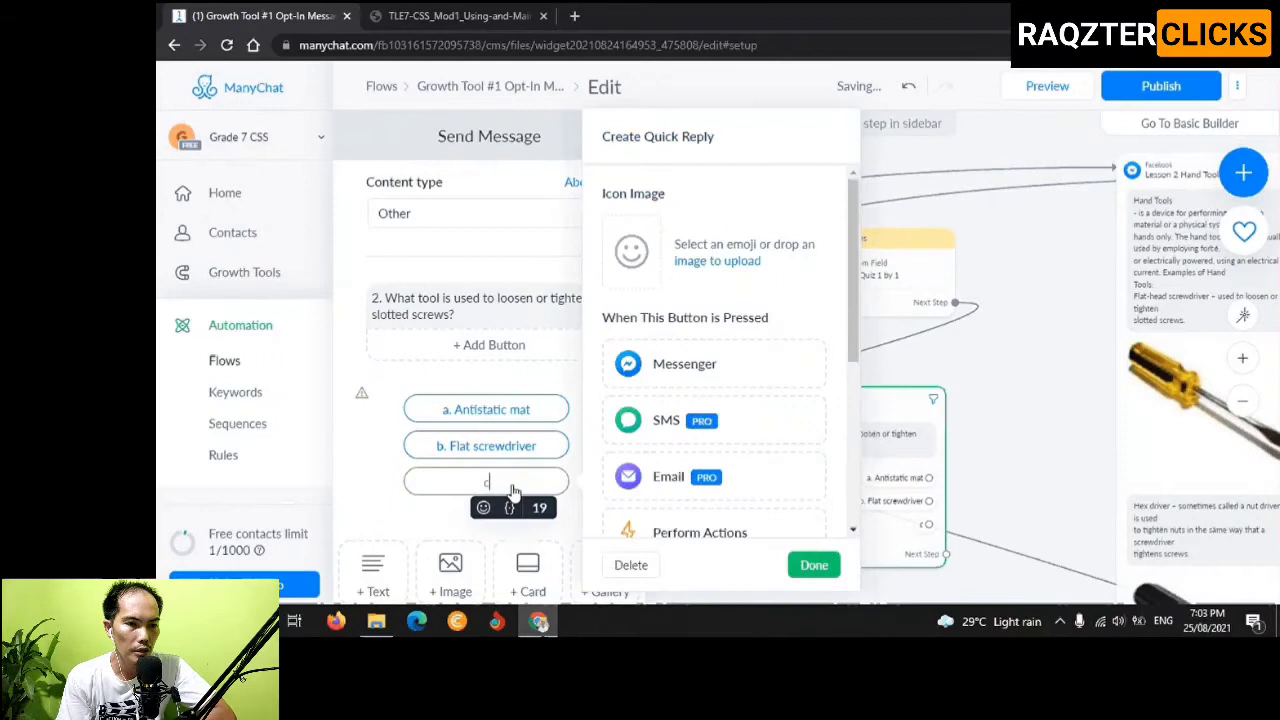
pyautogui.write('.')
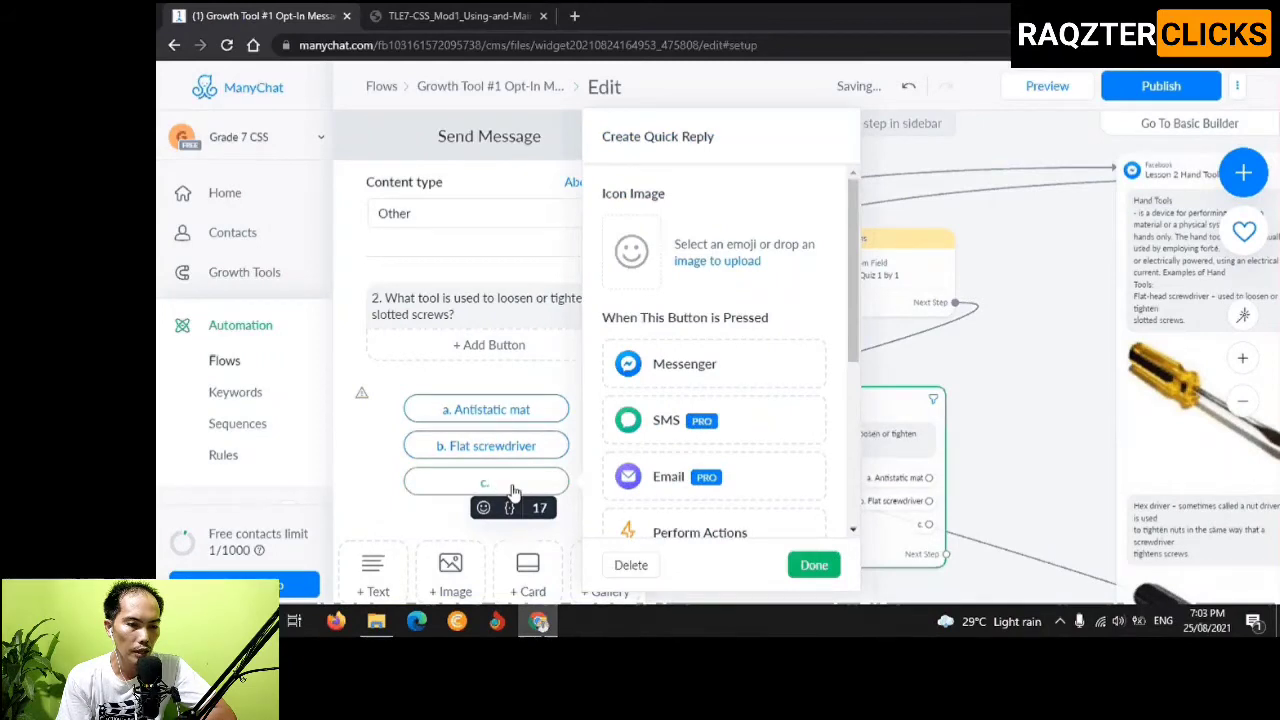
pyautogui.write(' Hex dri')
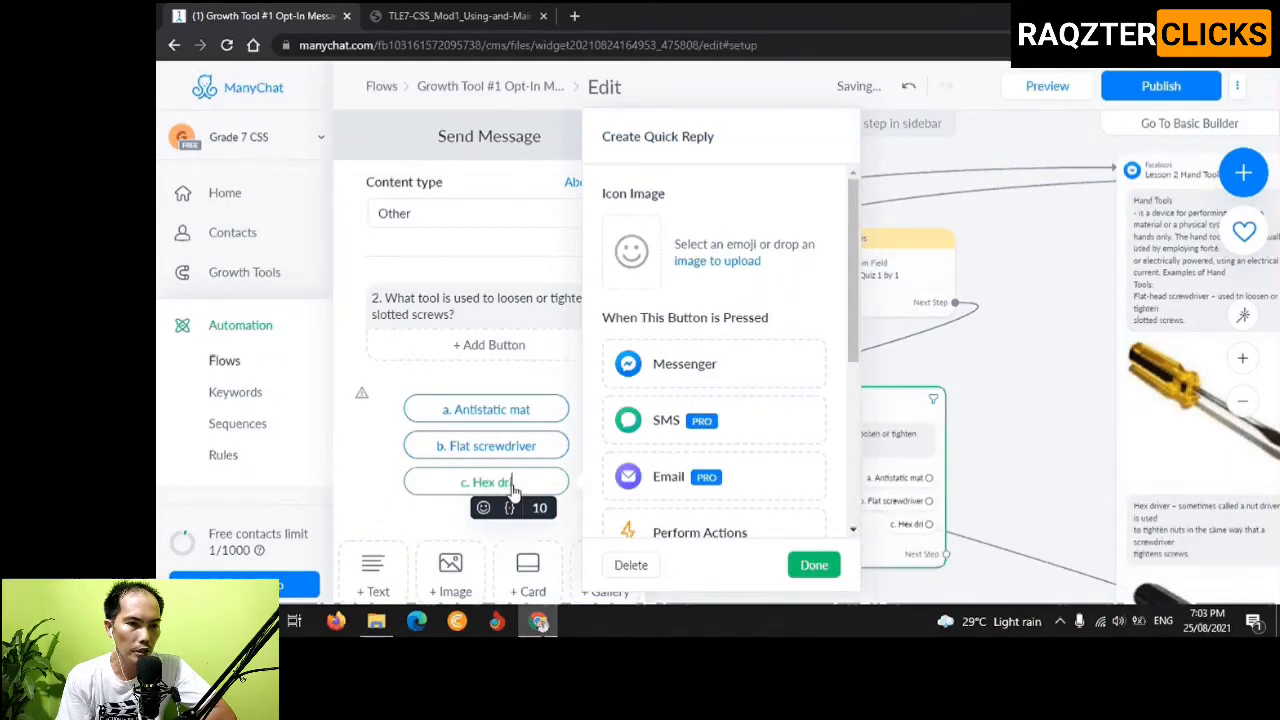
pyautogui.write('ver')
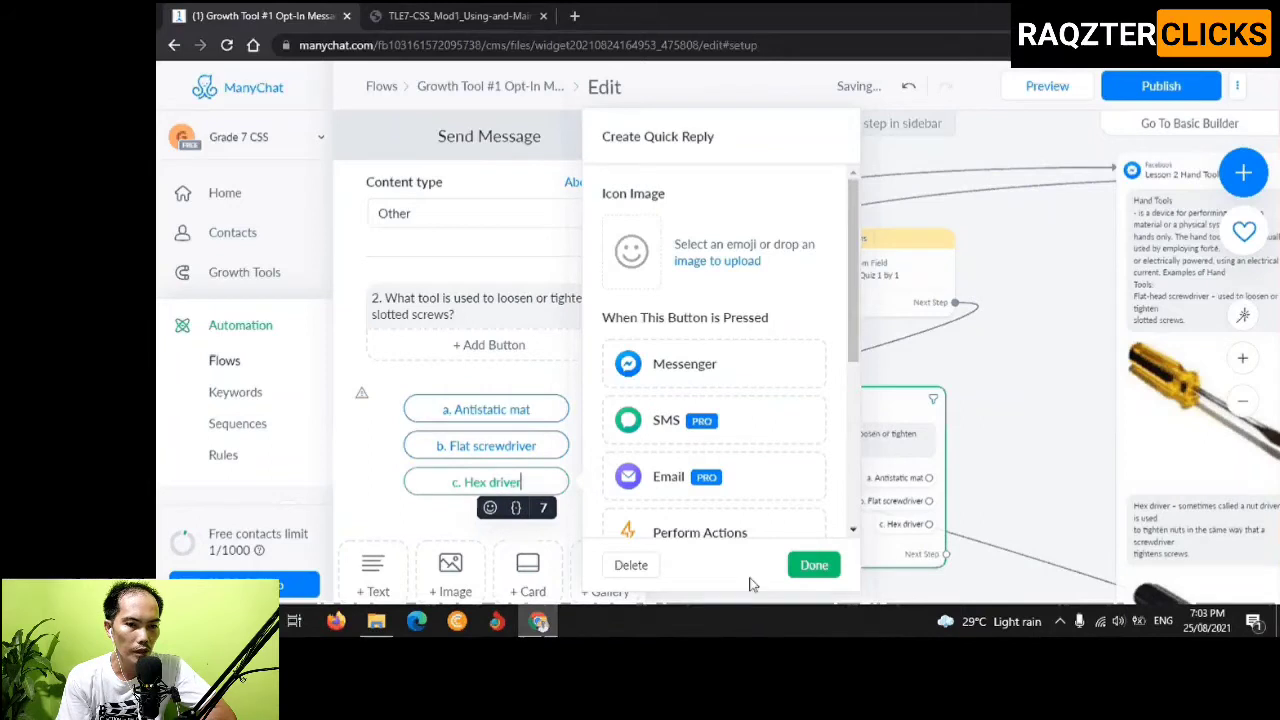
pyautogui.click(810, 566)
pyautogui.click(519, 528)
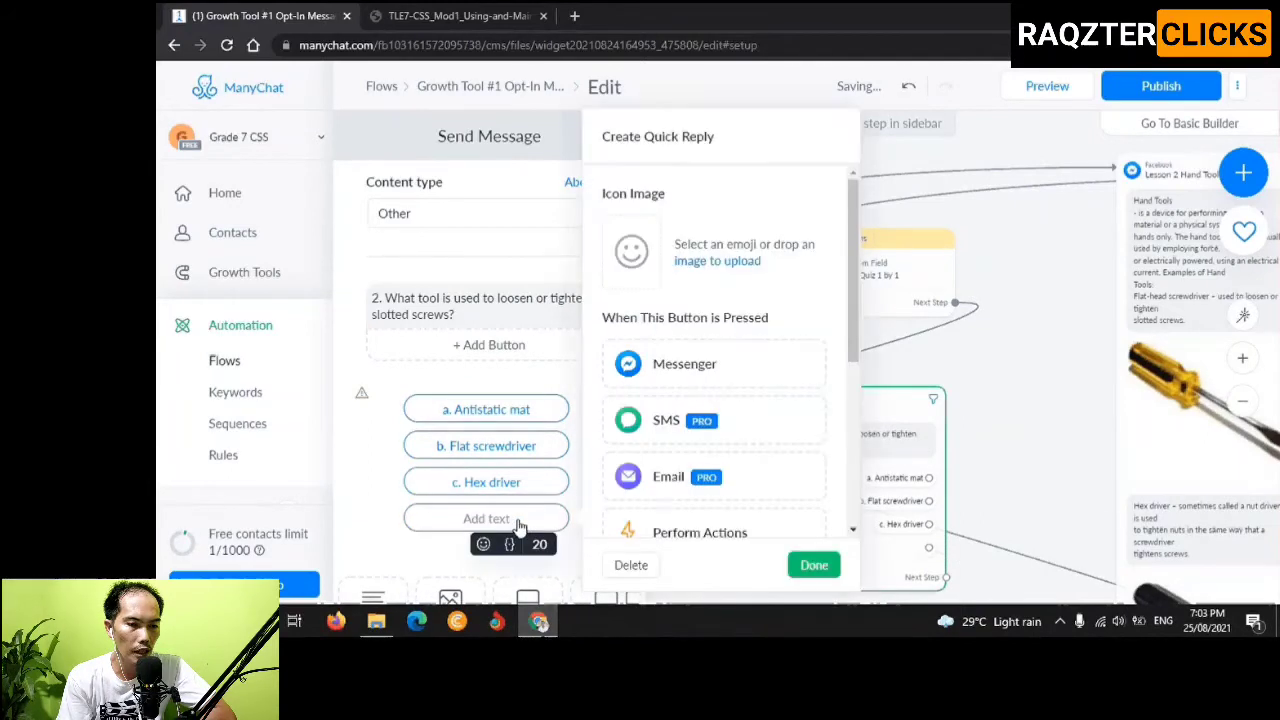
pyautogui.write('d. ')
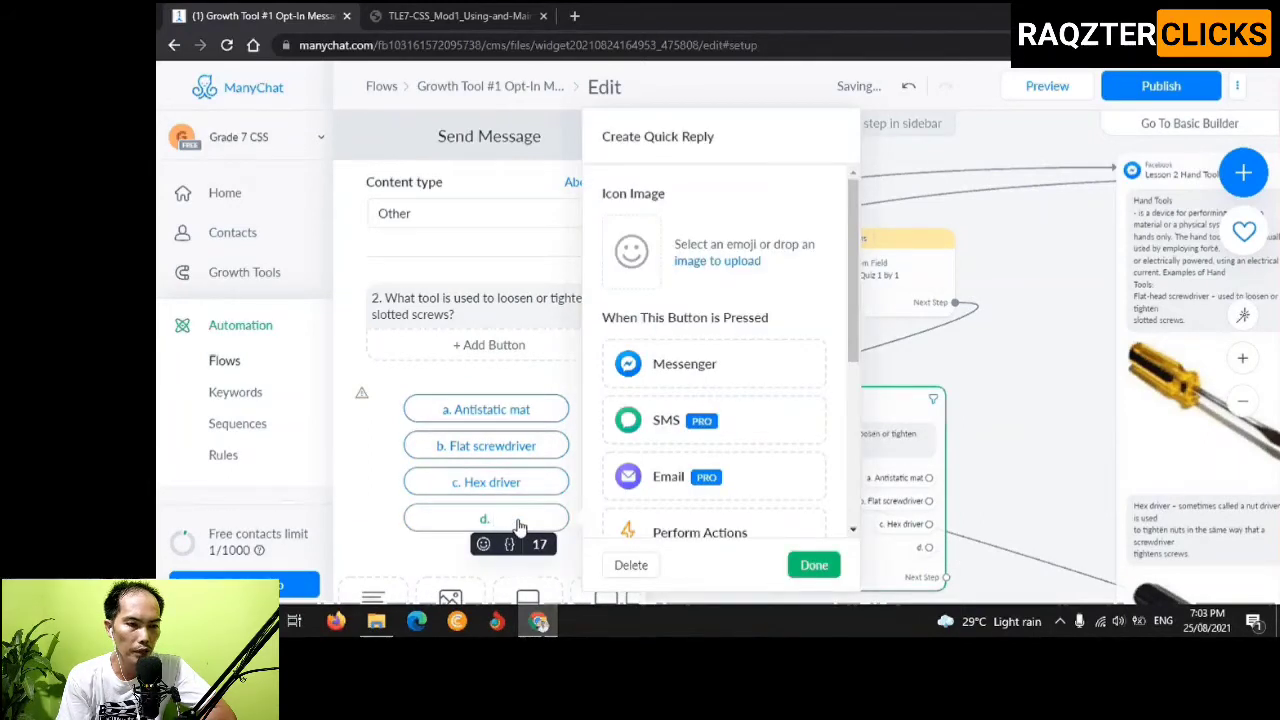
pyautogui.write('None of ')
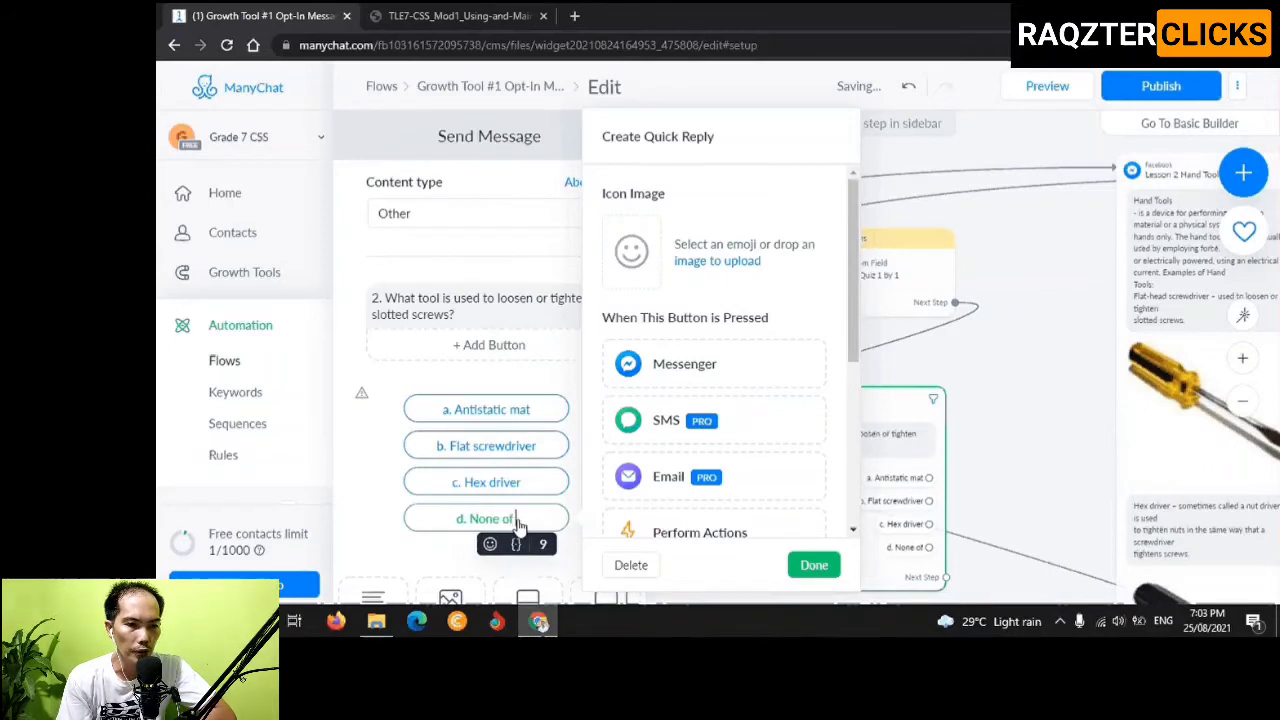
pyautogui.write('the a')
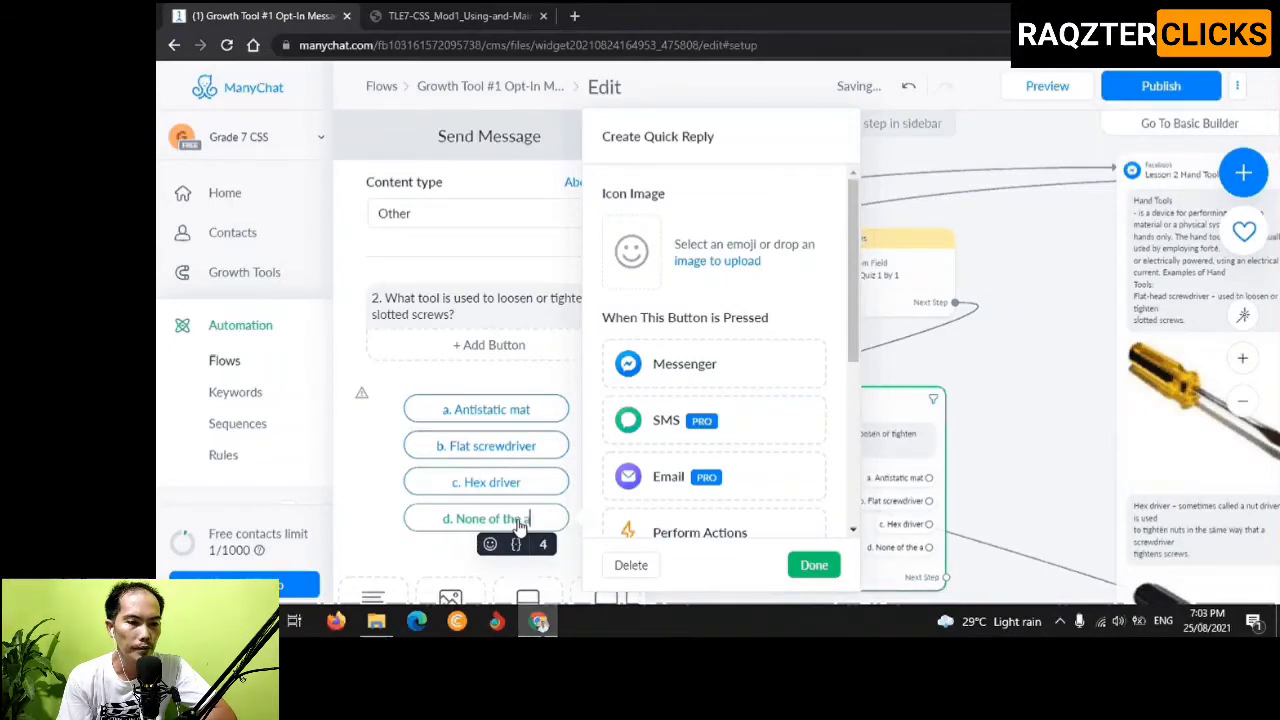
pyautogui.write('bove')
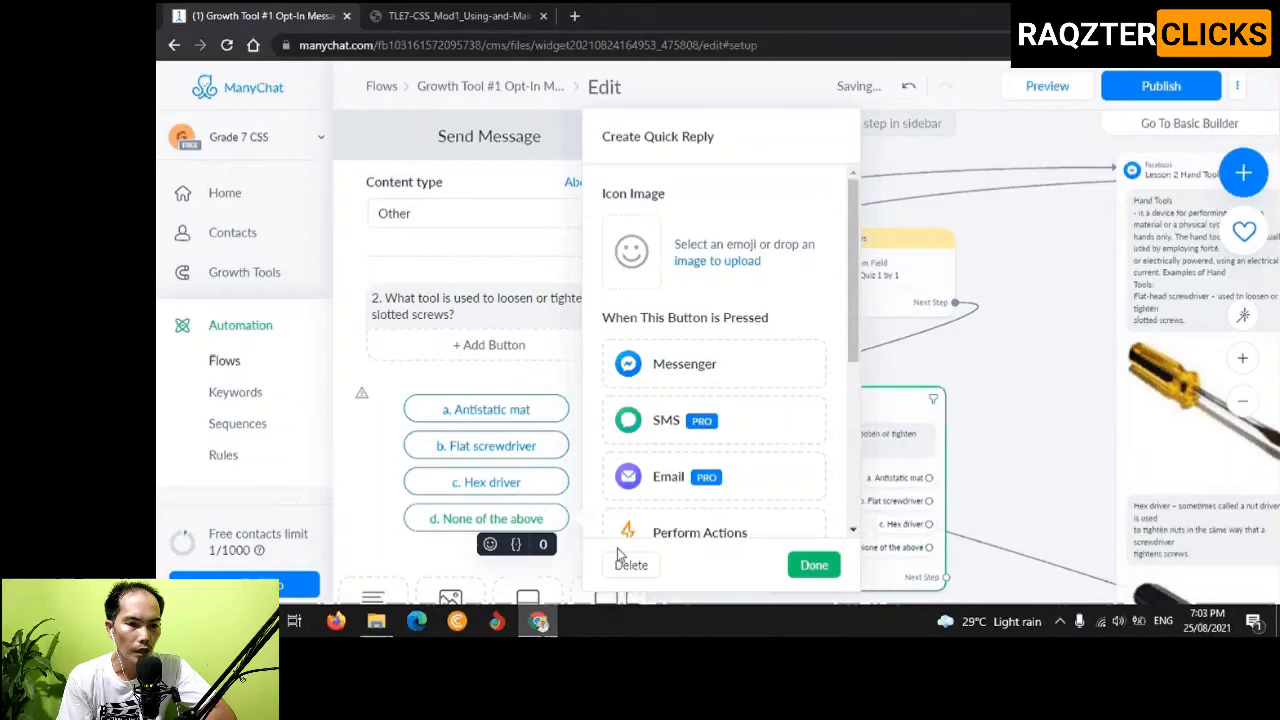
pyautogui.click(814, 565)
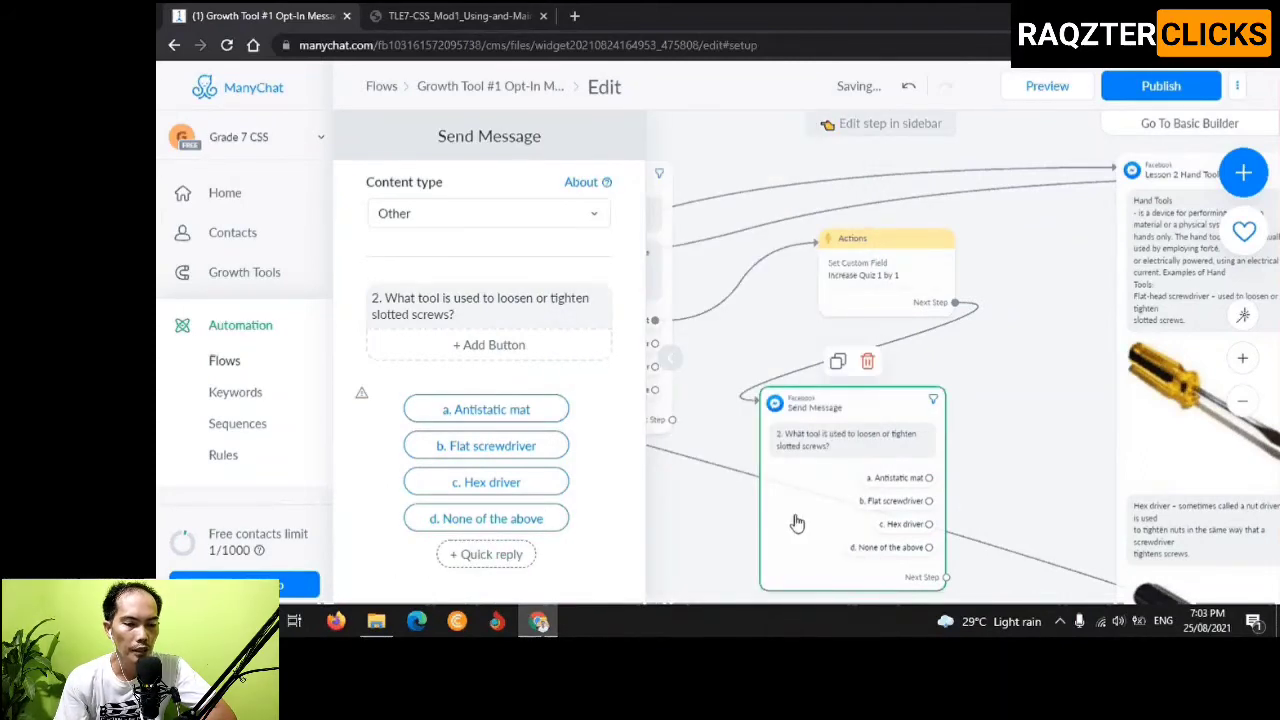
# Link the b. Flat screwdriver answer to a new Actions step
pyautogui.click(987, 475)
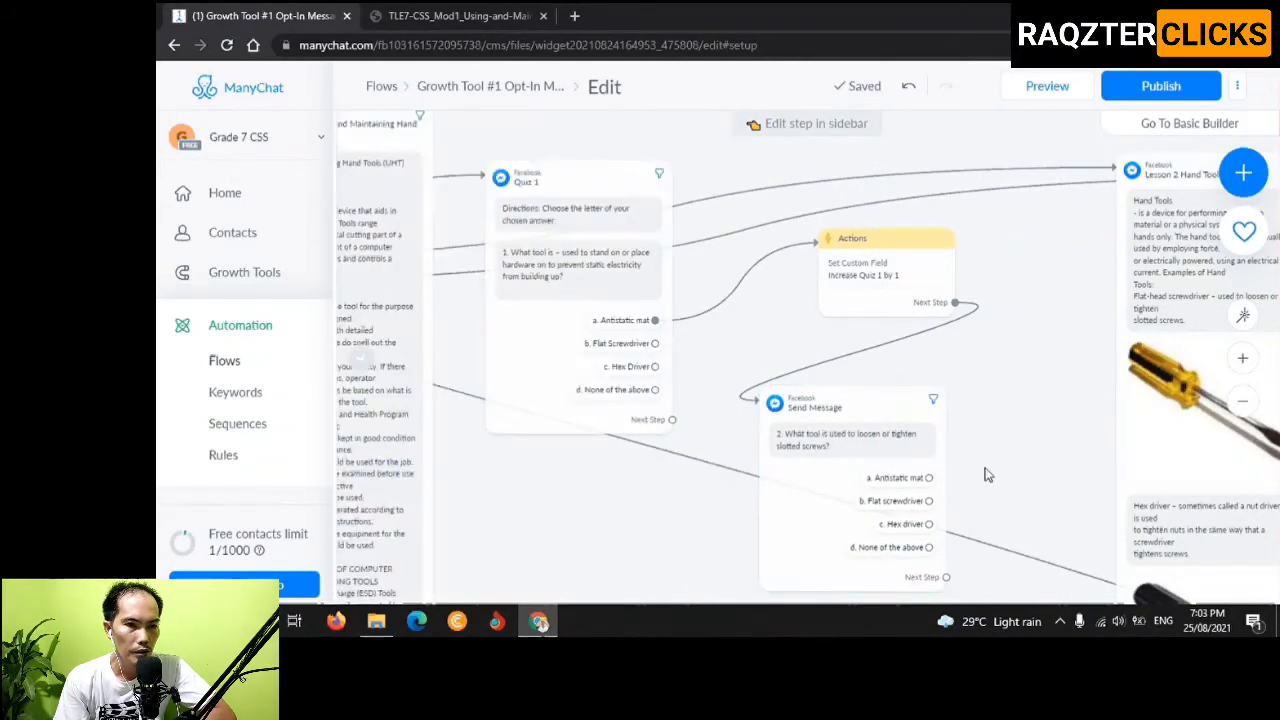
pyautogui.moveTo(929, 500); pyautogui.dragTo(998, 467)
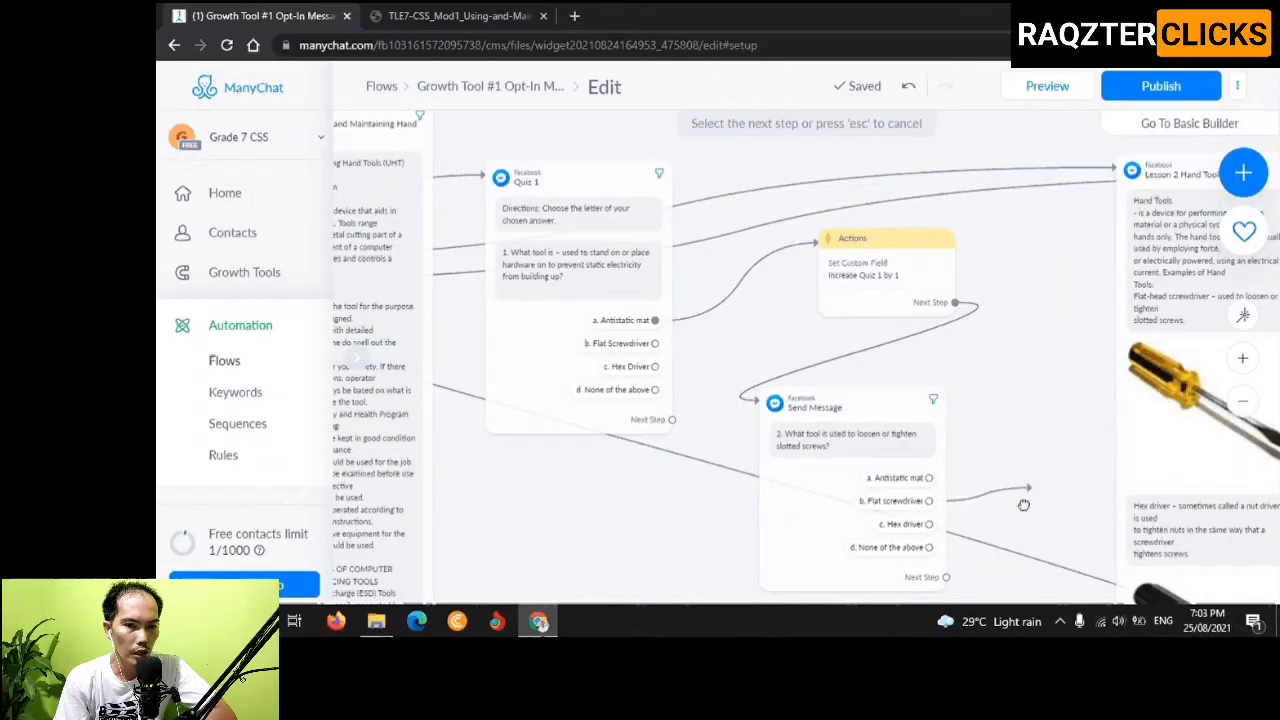
pyautogui.scroll(-3, 1010, 500)
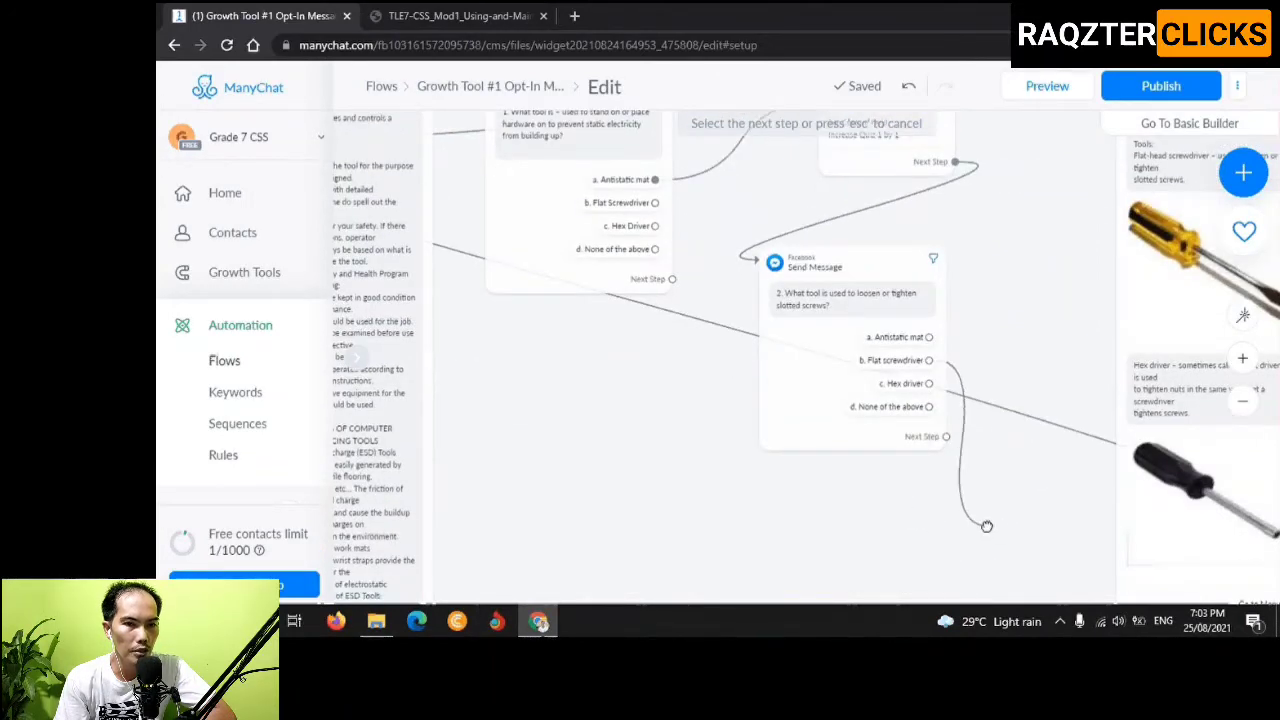
pyautogui.click(986, 526)
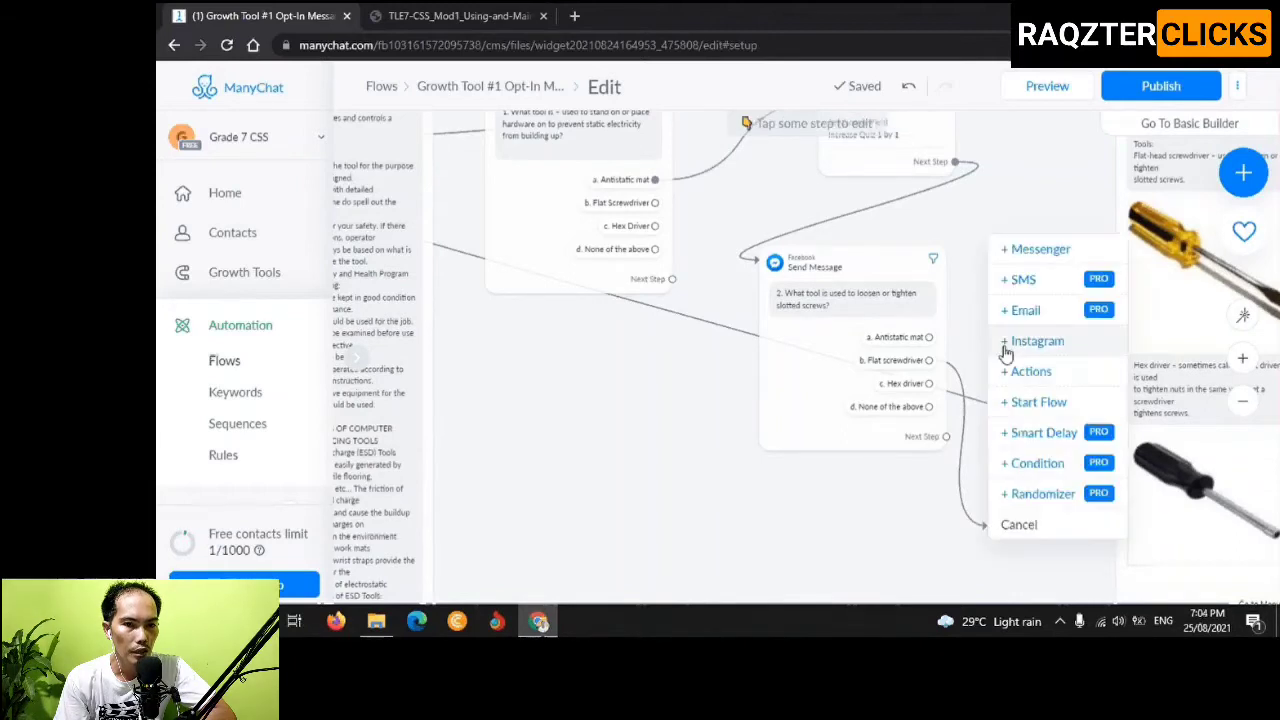
pyautogui.click(1012, 378)
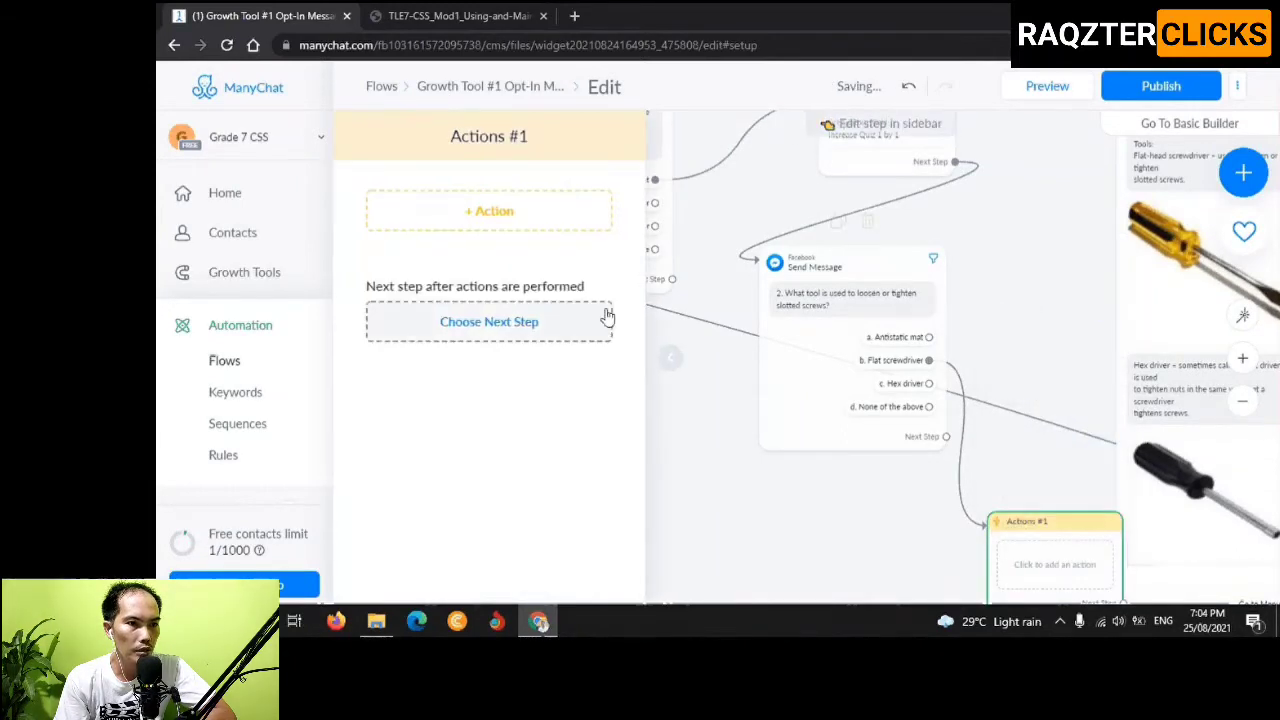
# Add a Set Custom Field action that increases Quiz 1 by 1
pyautogui.click(515, 218)
pyautogui.scroll(-2, 509, 300)
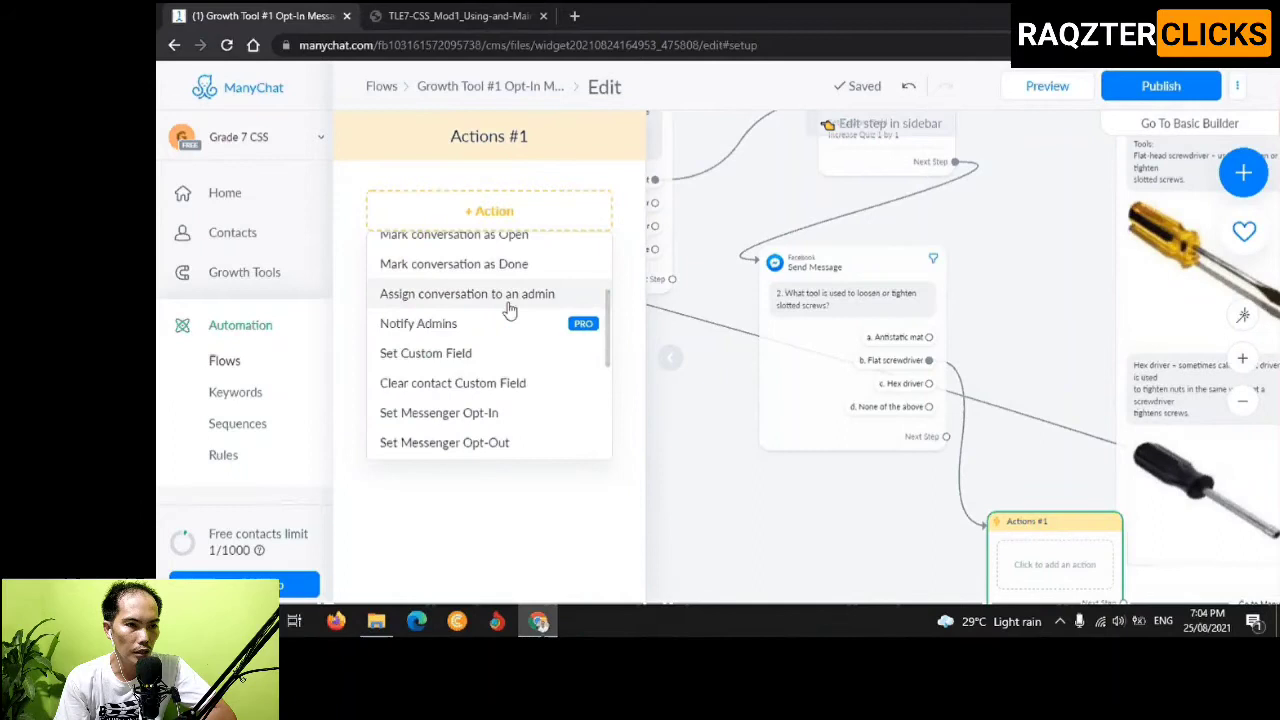
pyautogui.click(500, 353)
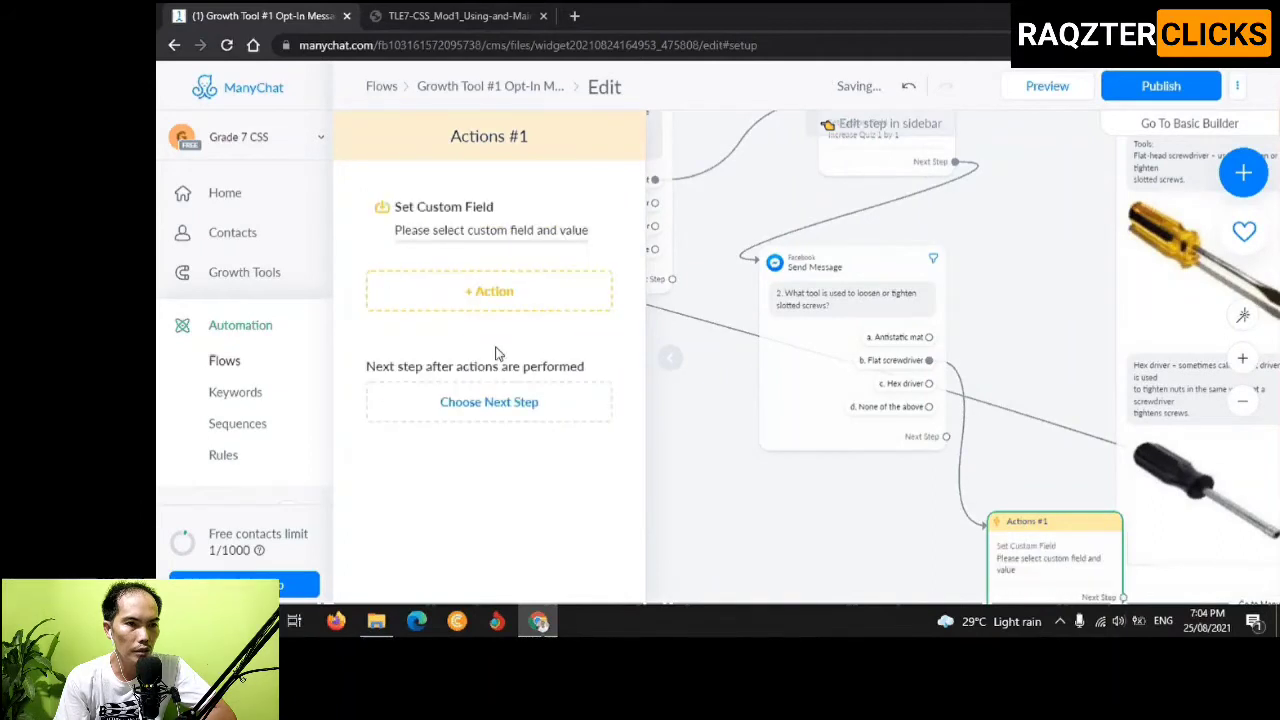
pyautogui.click(557, 232)
pyautogui.click(699, 240)
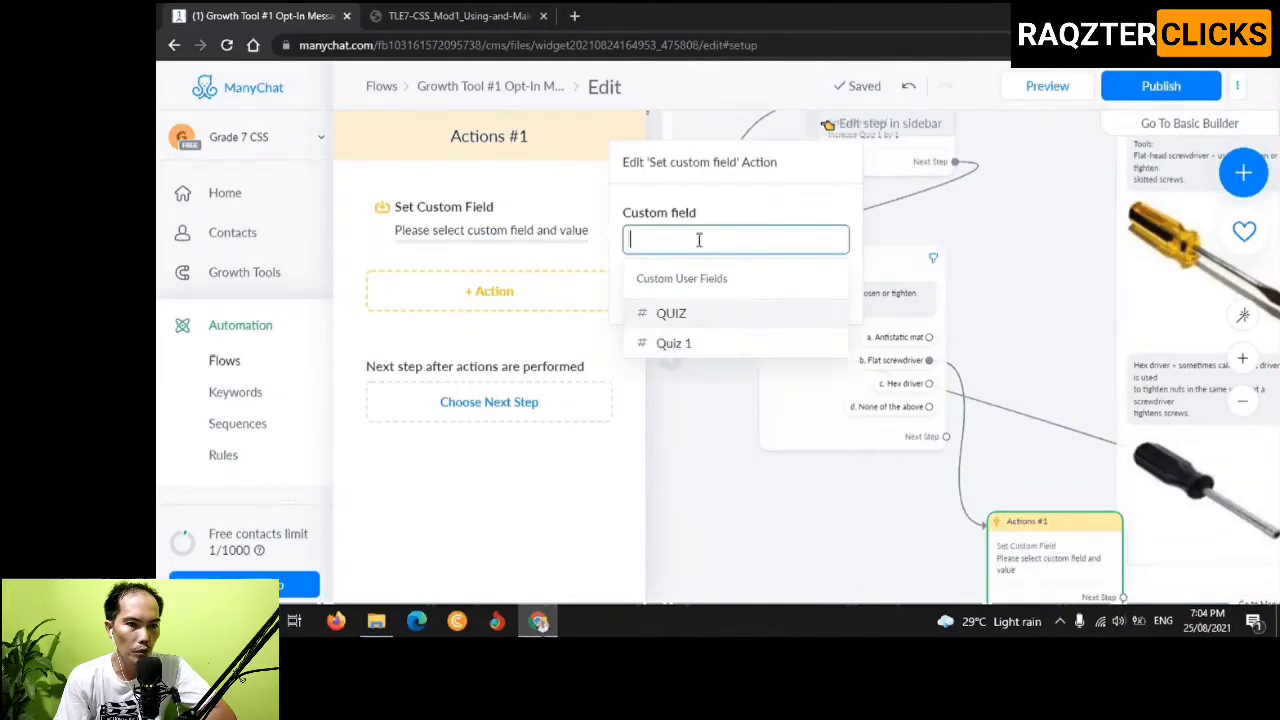
pyautogui.click(676, 343)
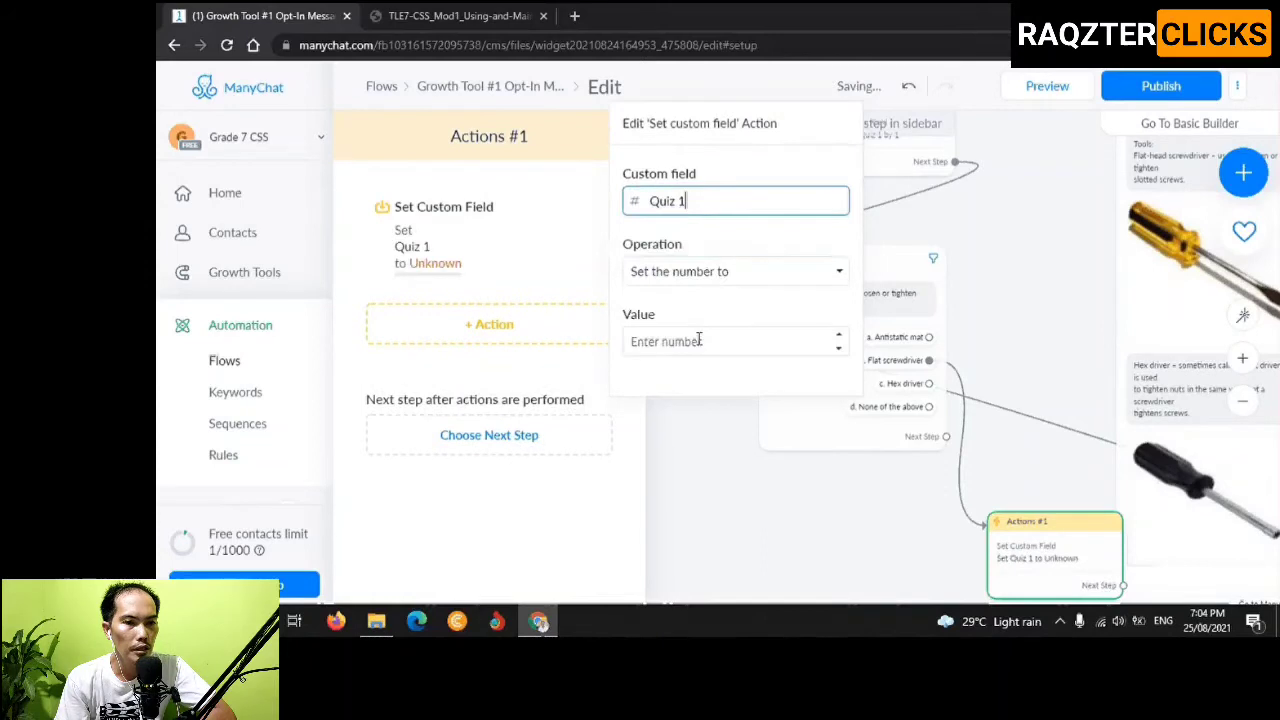
pyautogui.click(834, 271)
pyautogui.click(757, 311)
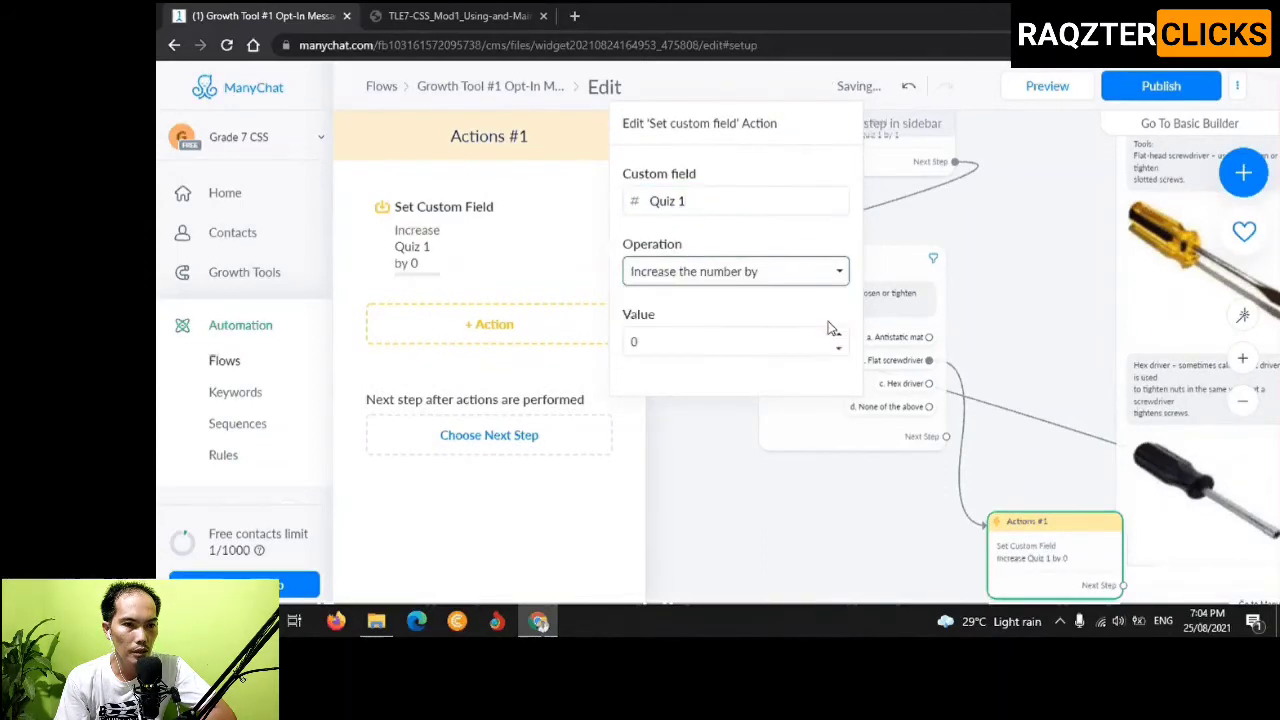
pyautogui.click(838, 336)
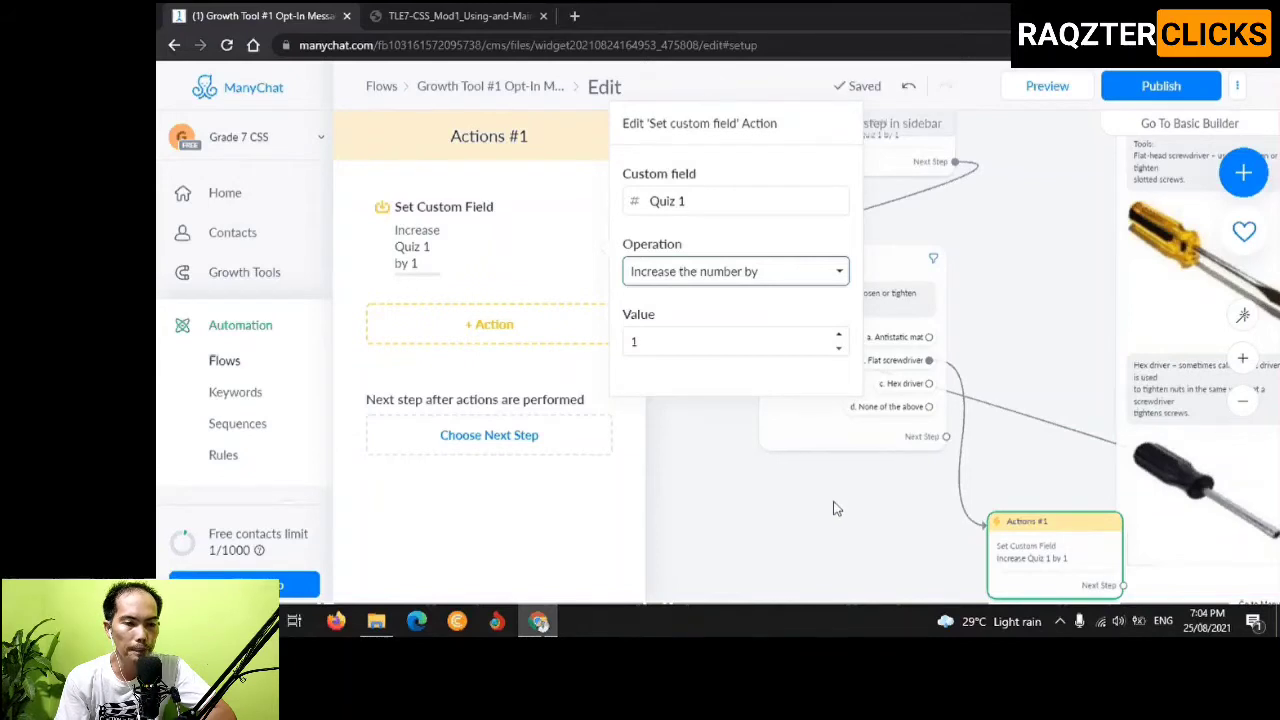
pyautogui.click(906, 532)
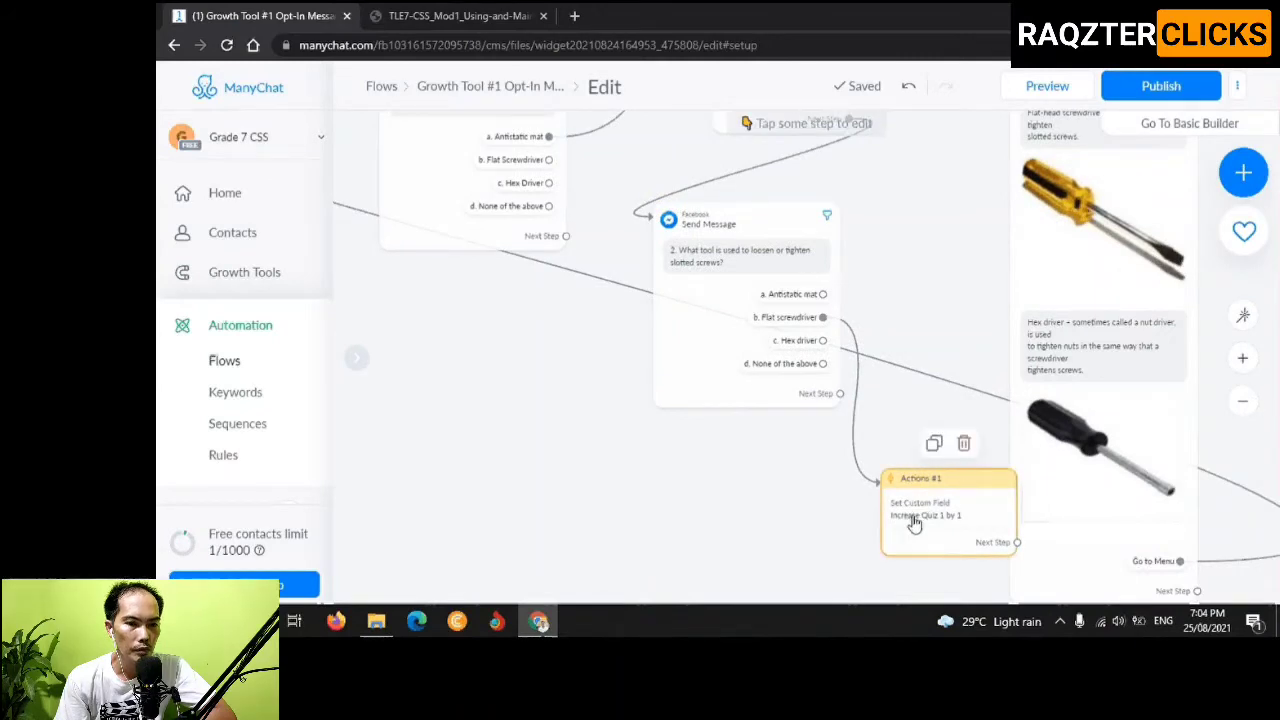
# Link the Actions #1 step to a new Messenger message step
pyautogui.moveTo(910, 514); pyautogui.dragTo(850, 505)
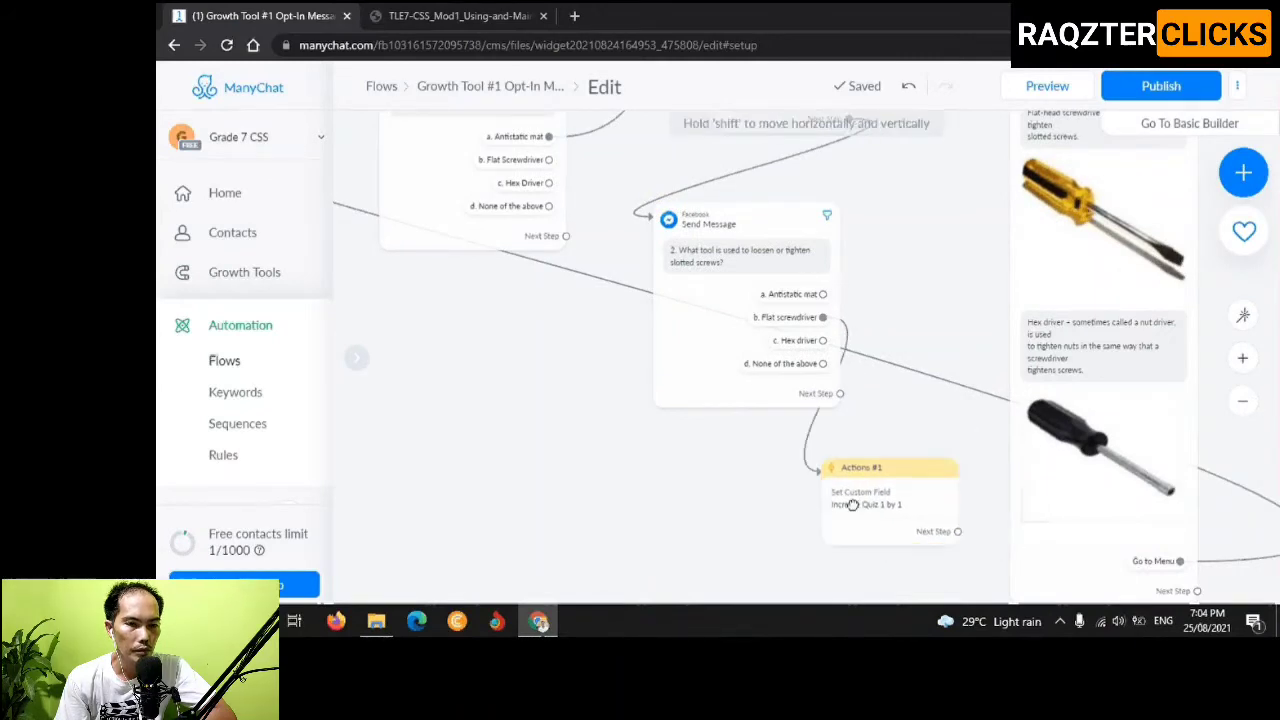
pyautogui.click(957, 531)
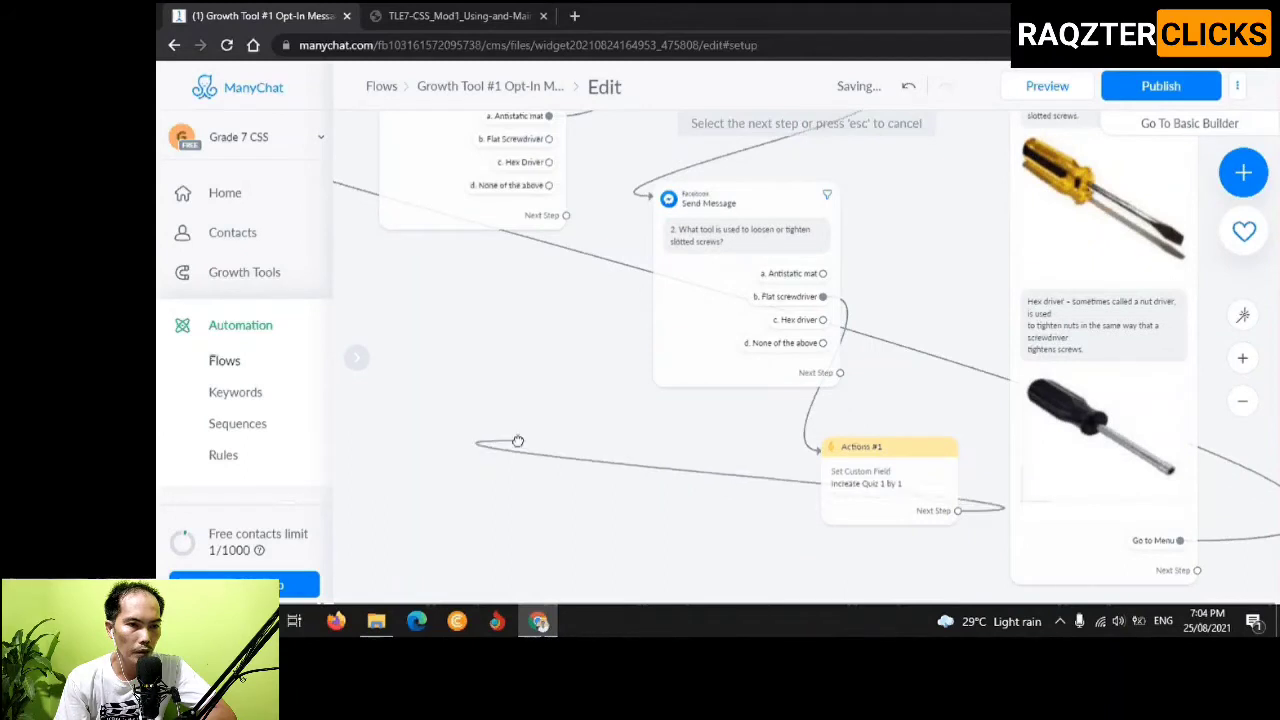
pyautogui.click(499, 449)
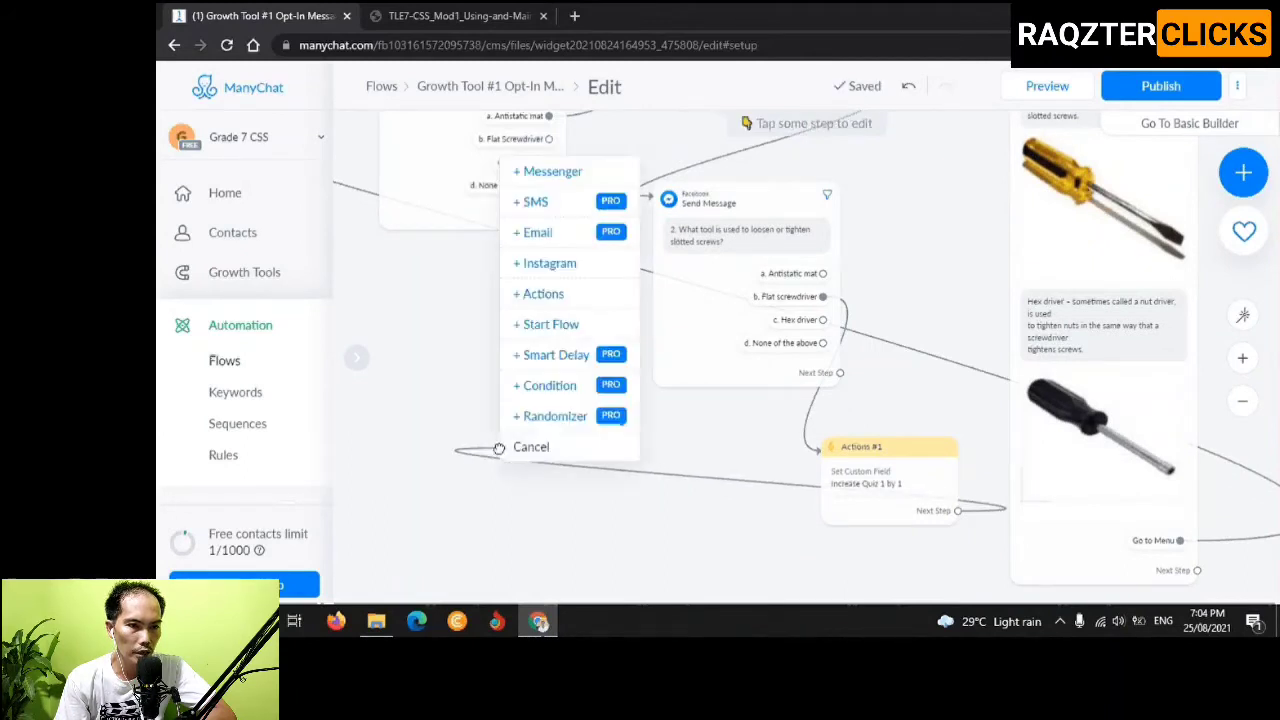
pyautogui.click(535, 174)
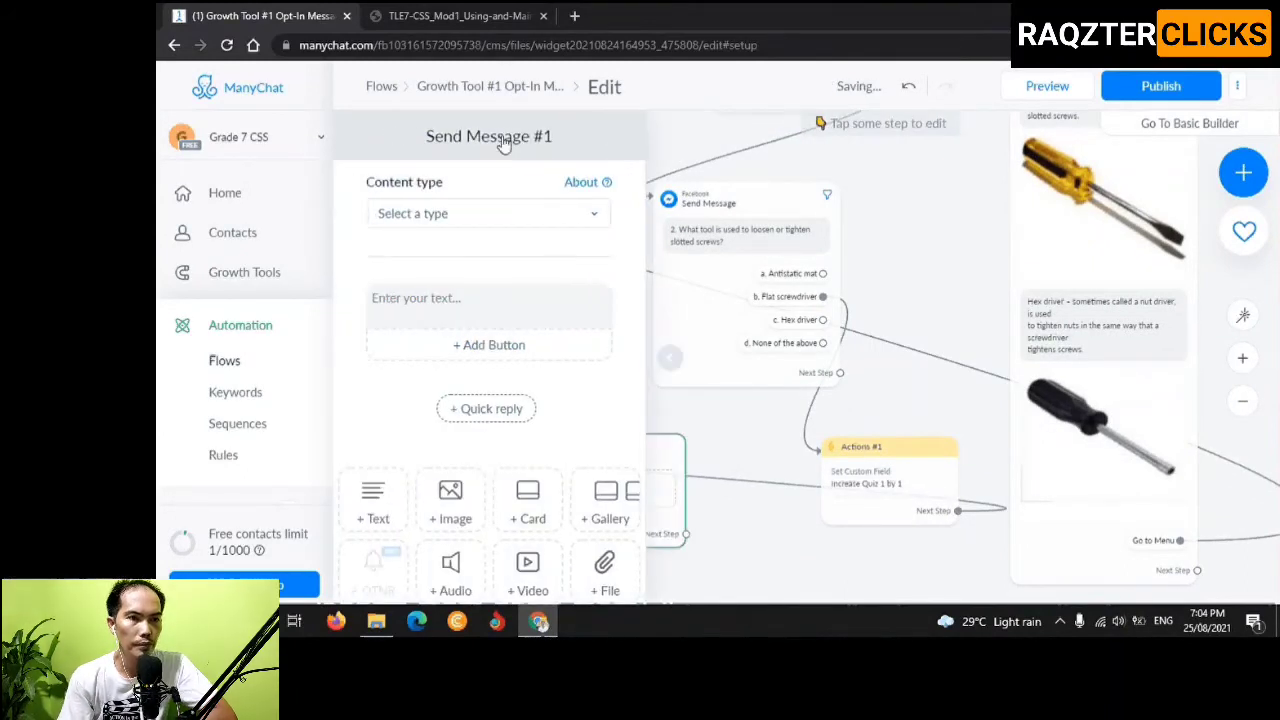
# Rename the new message step to 'Quiz exit message'
pyautogui.click(499, 137)
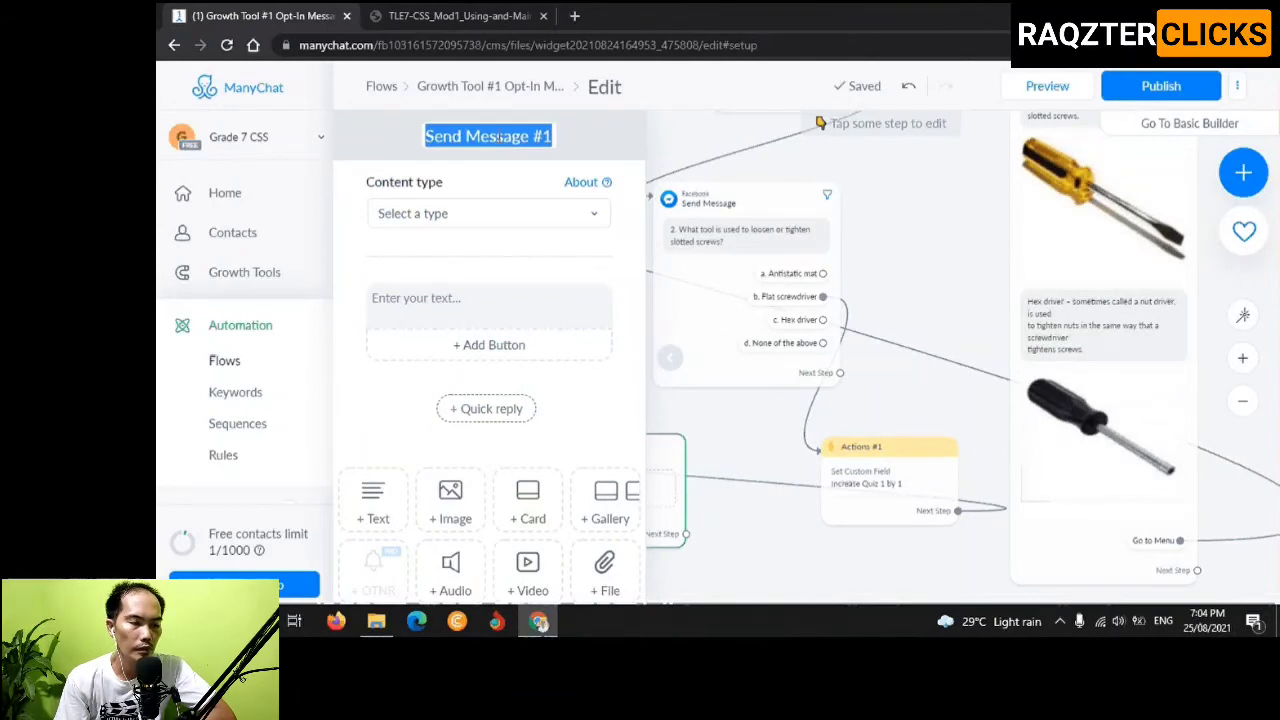
pyautogui.write('Qui')
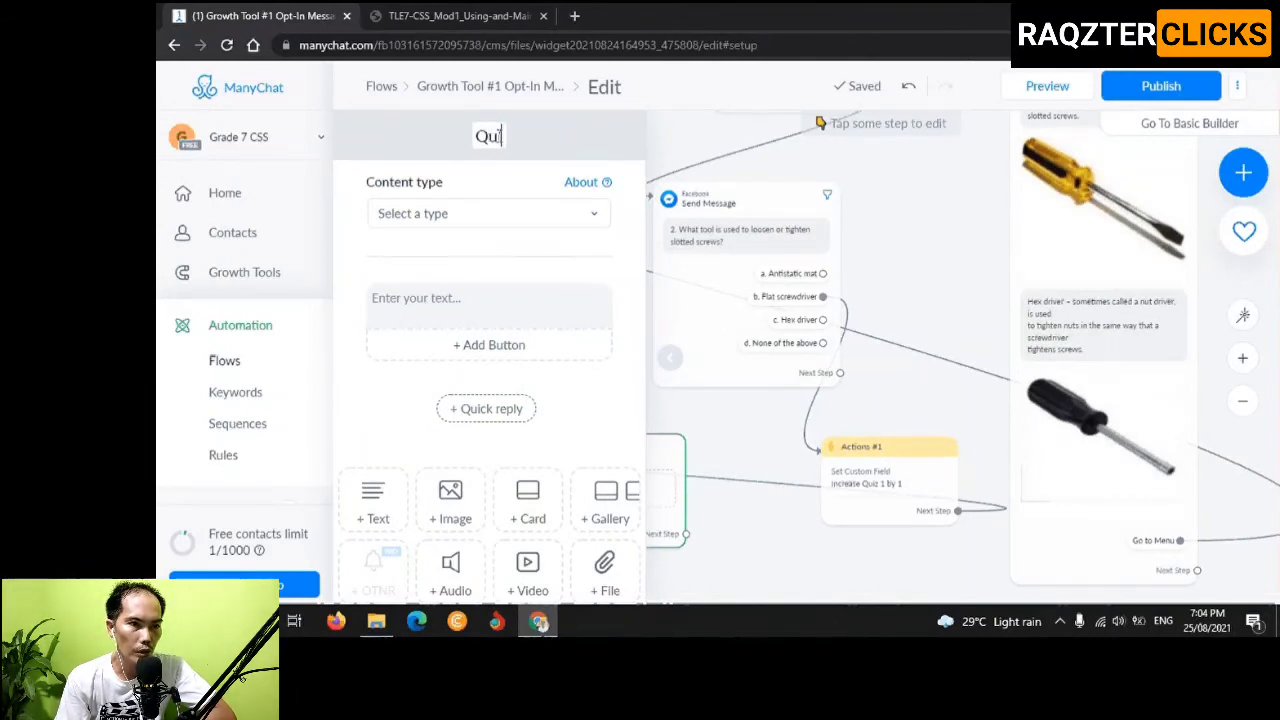
pyautogui.write('z ex')
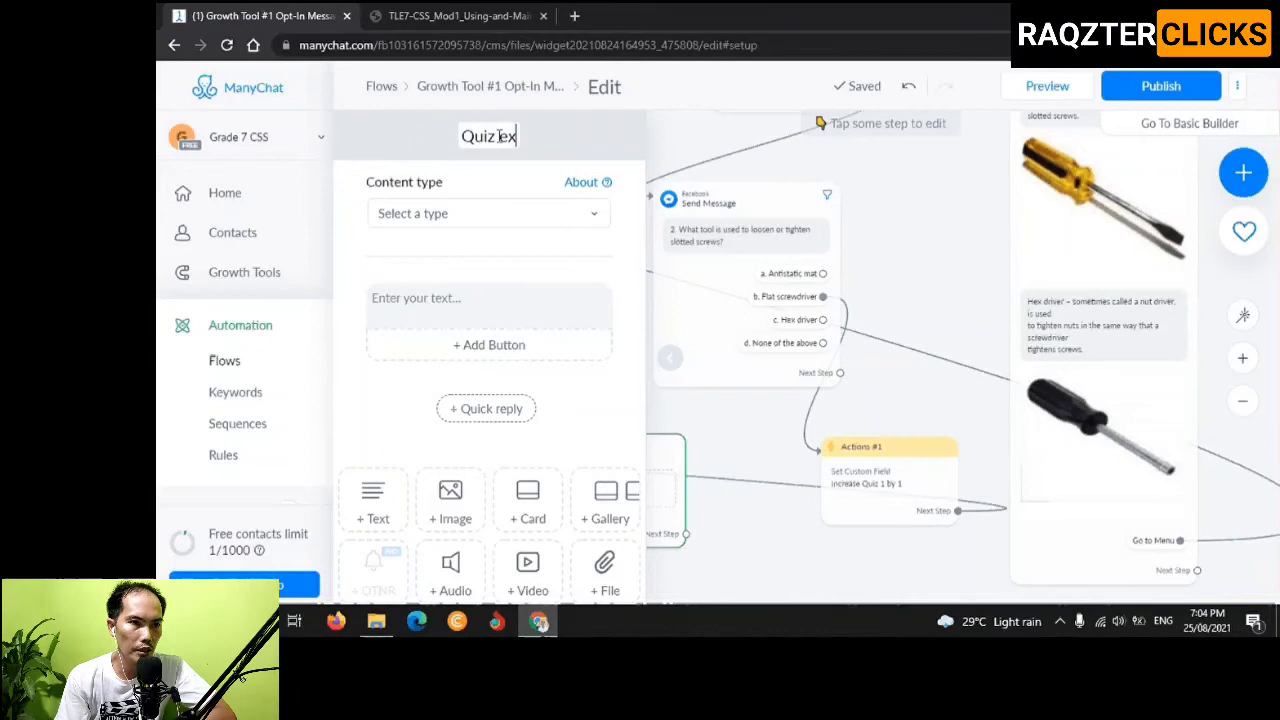
pyautogui.write('it')
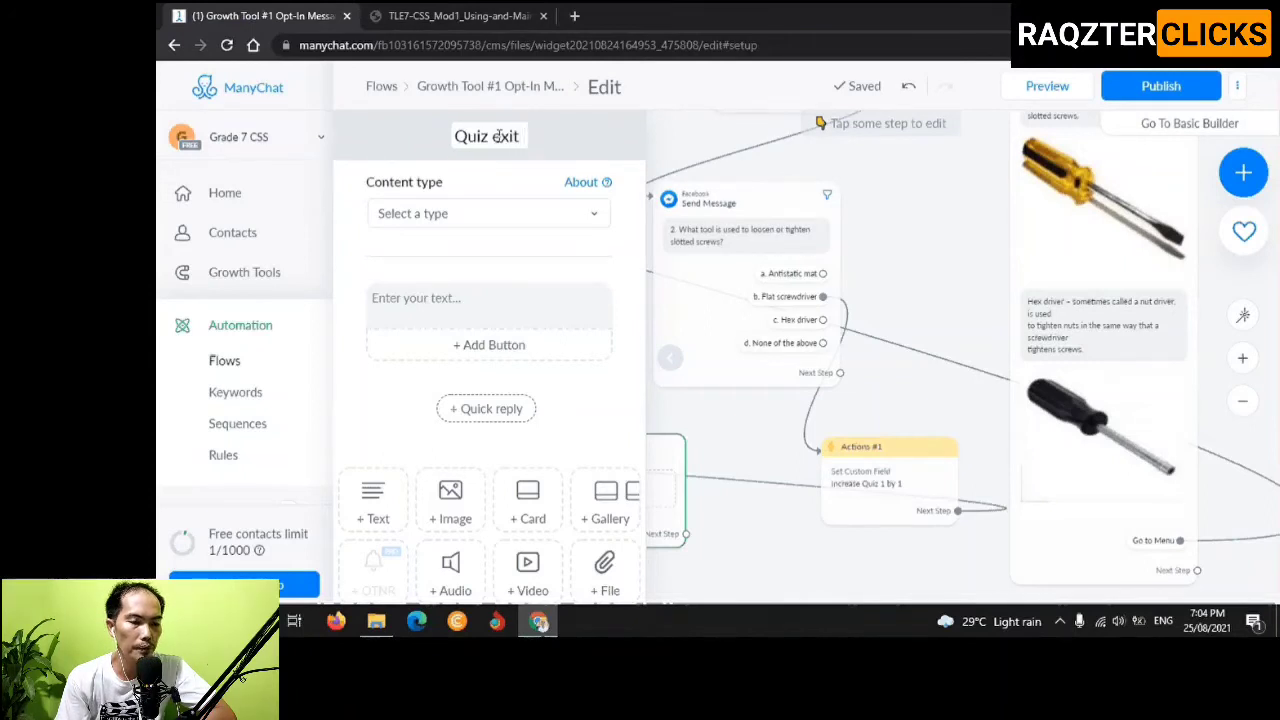
pyautogui.write(' messaf')
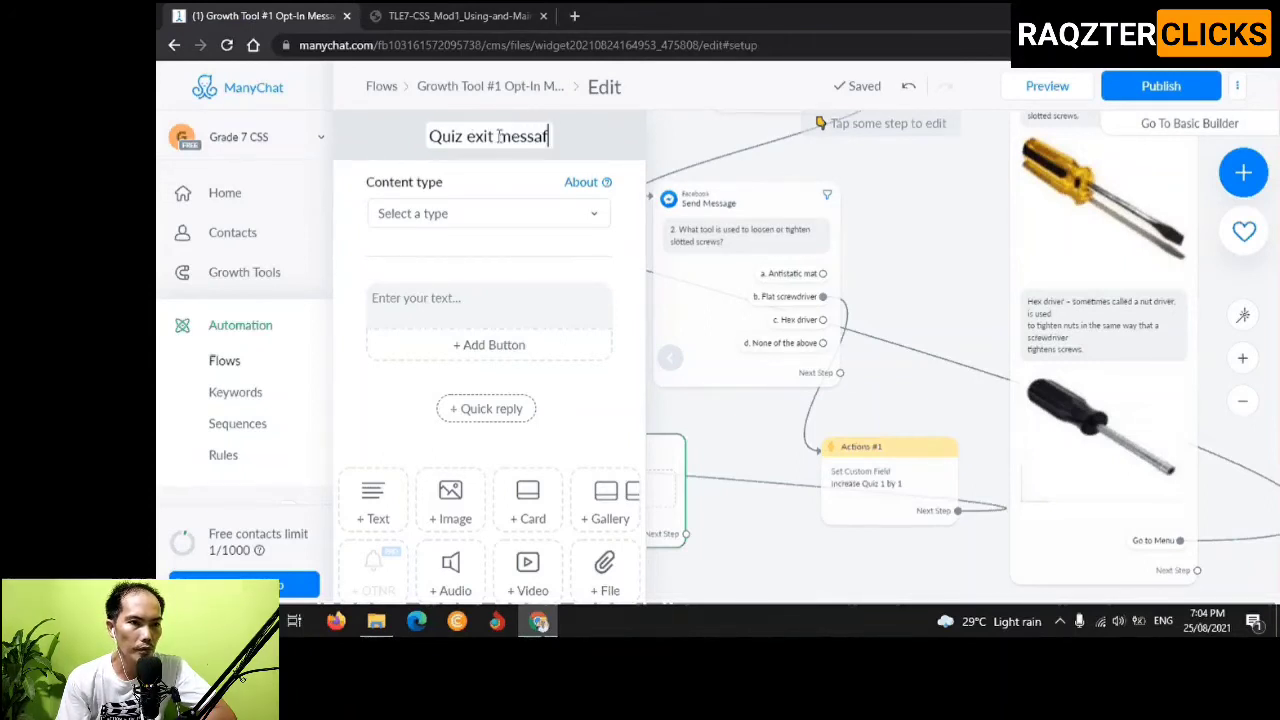
pyautogui.press('BackSpace')
pyautogui.write('ge')
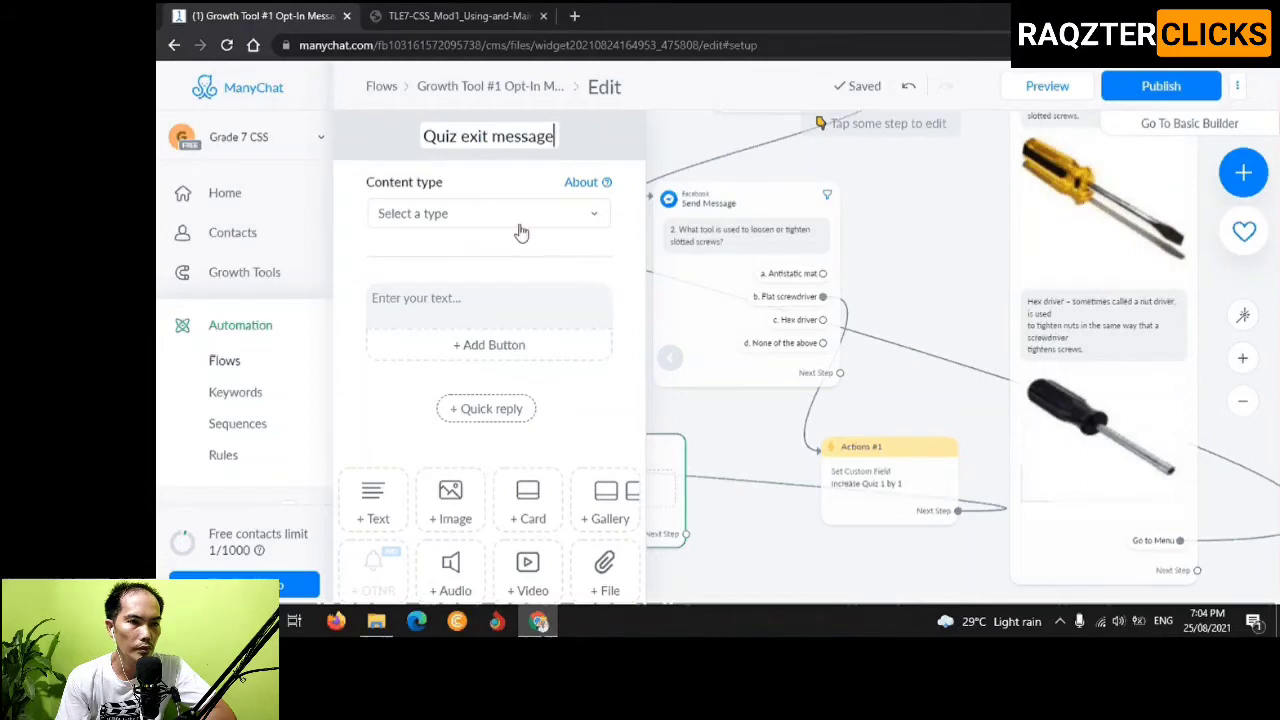
# Set the content type to Other and write 'Congratulations [Full Name] your score is'
pyautogui.click(524, 219)
pyautogui.click(400, 257)
pyautogui.click(436, 315)
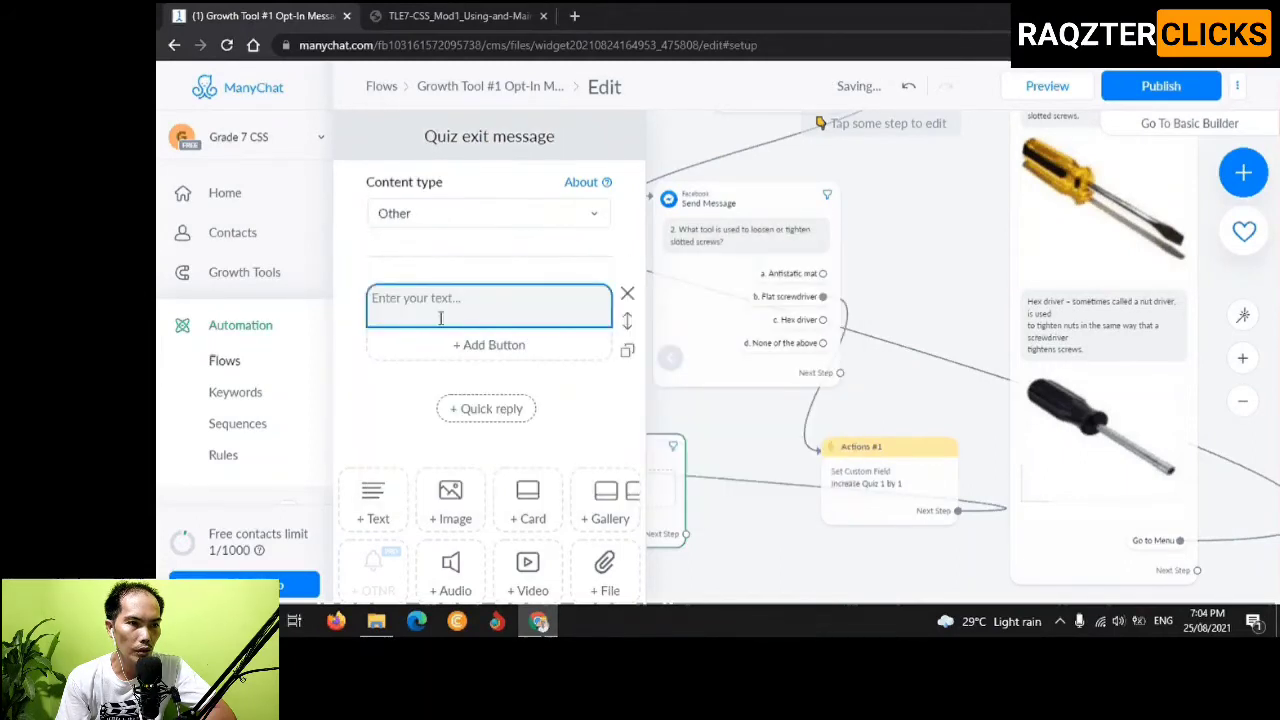
pyautogui.write('Co')
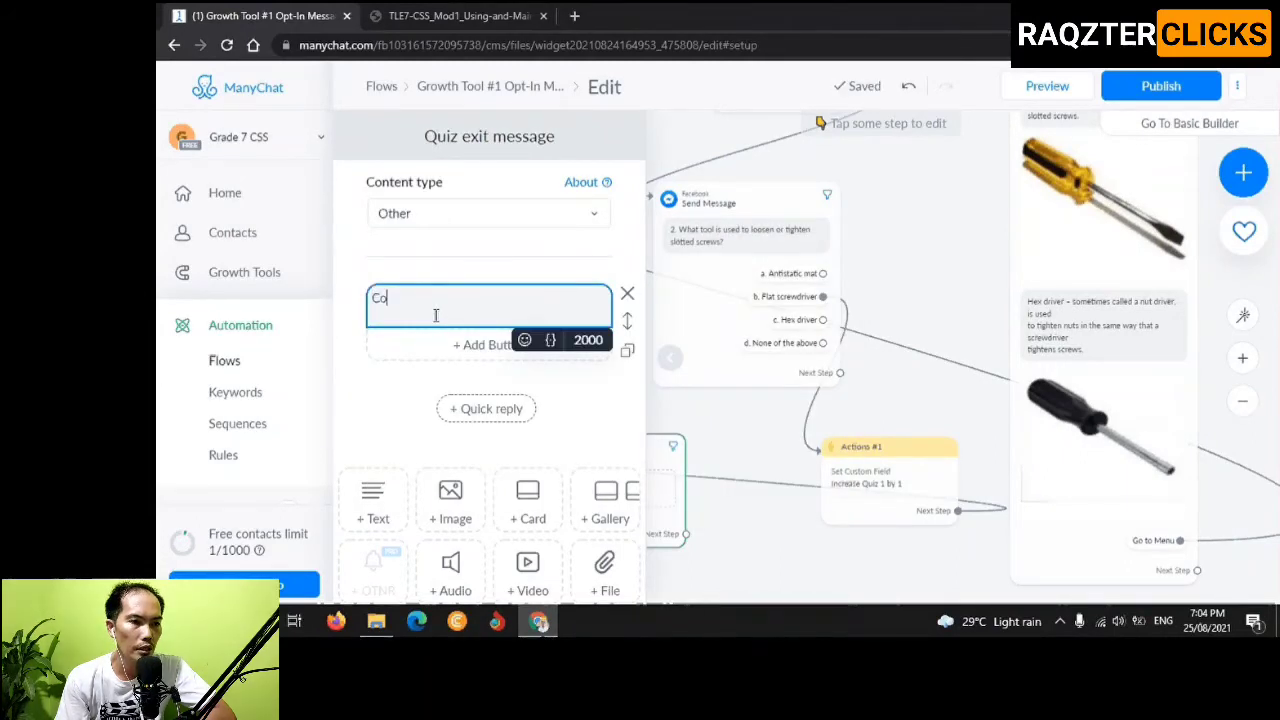
pyautogui.write('ngrat')
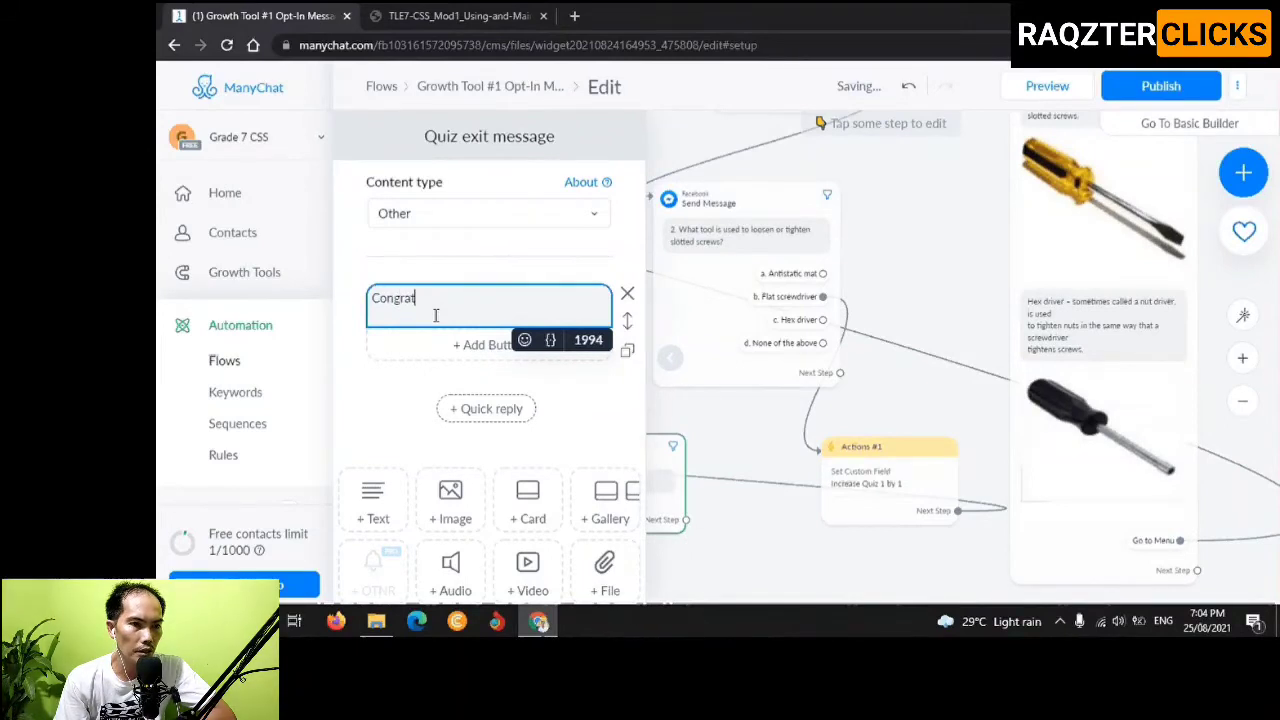
pyautogui.write('ulatio')
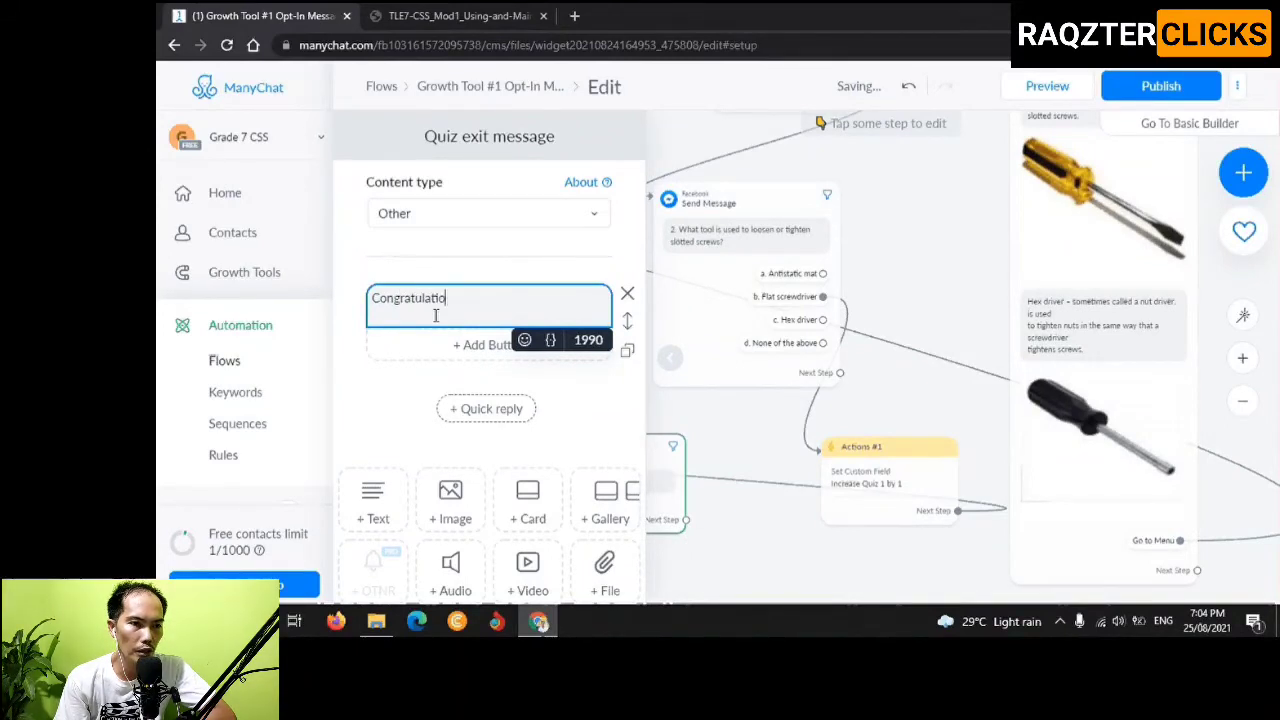
pyautogui.write('ns')
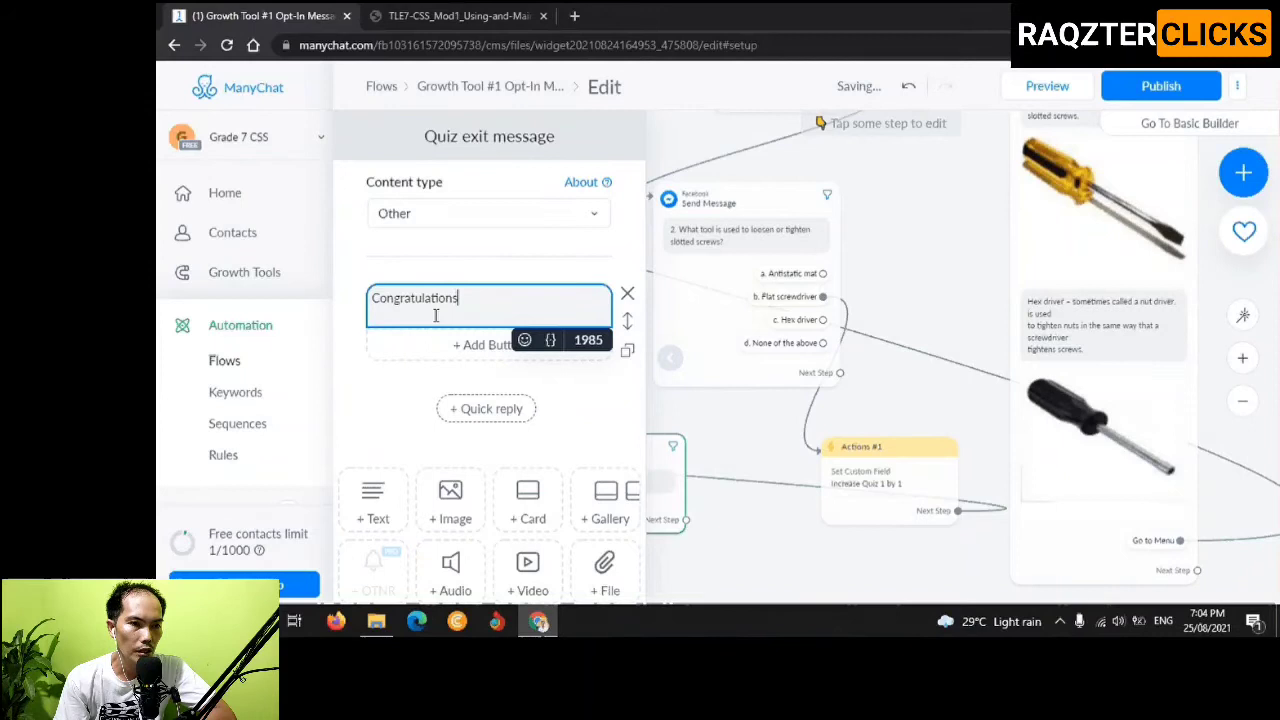
pyautogui.click(550, 340)
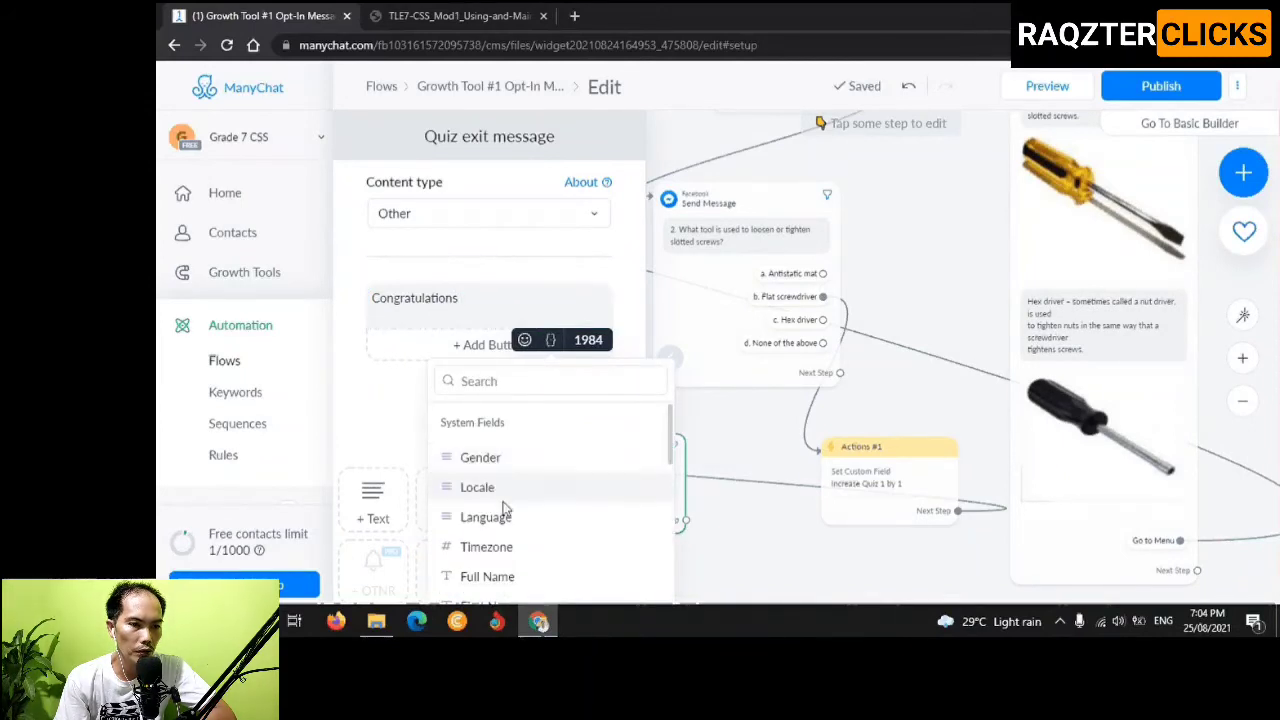
pyautogui.click(483, 576)
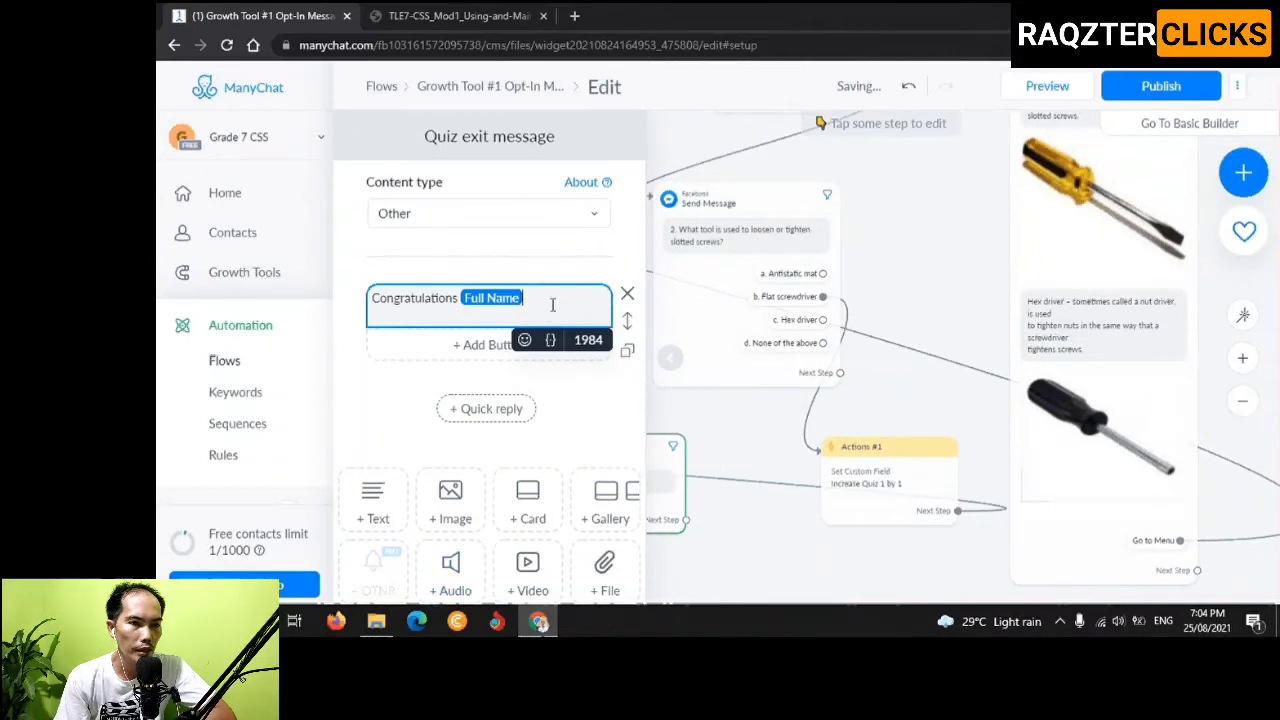
pyautogui.write('your')
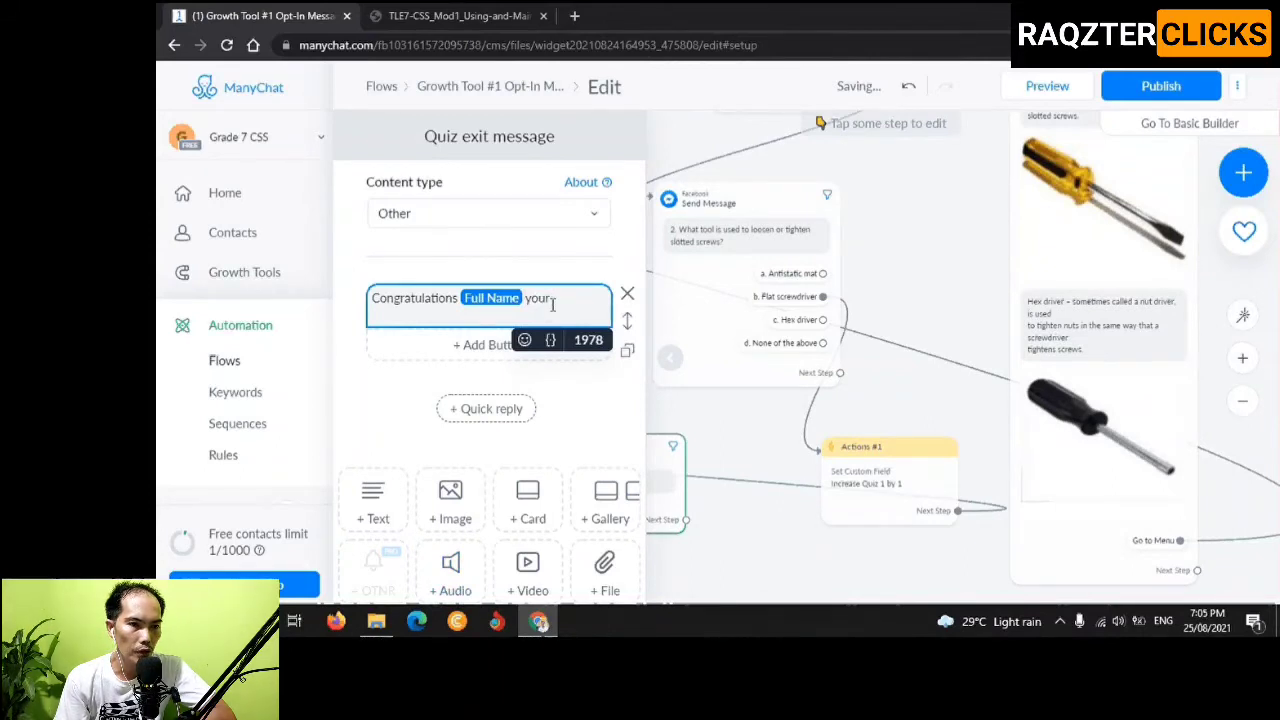
pyautogui.write(' score')
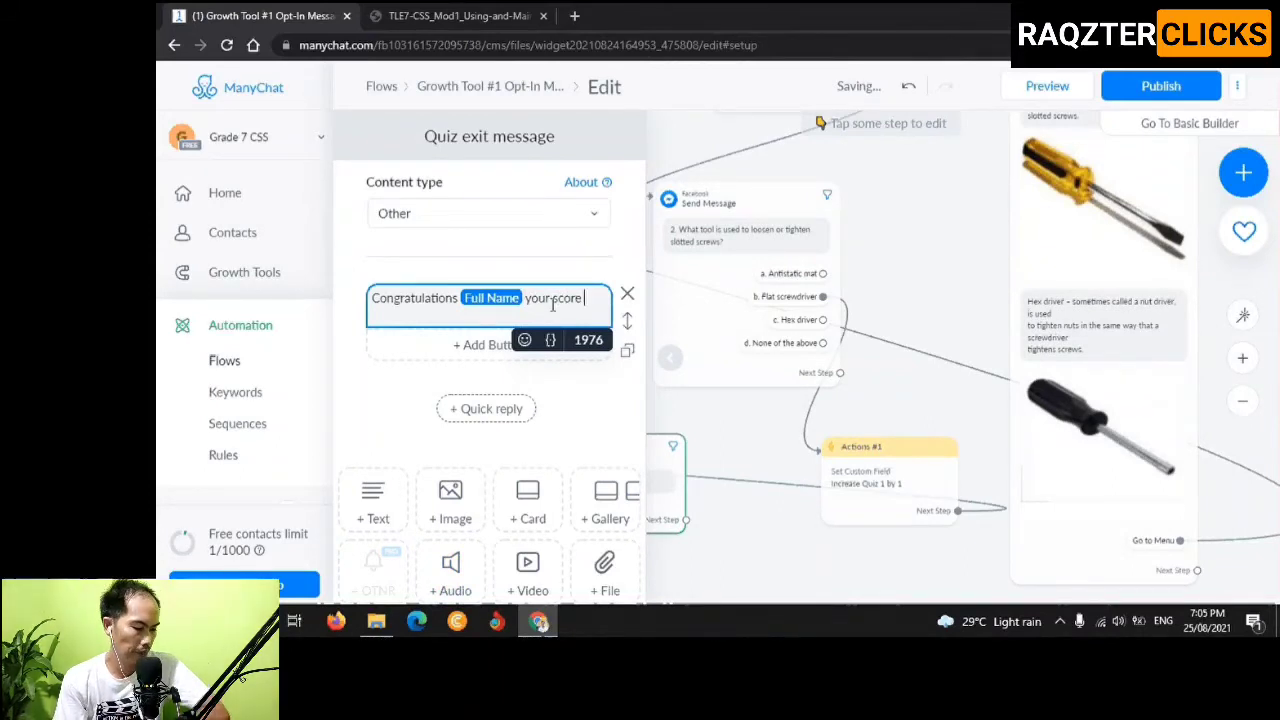
pyautogui.write(' is')
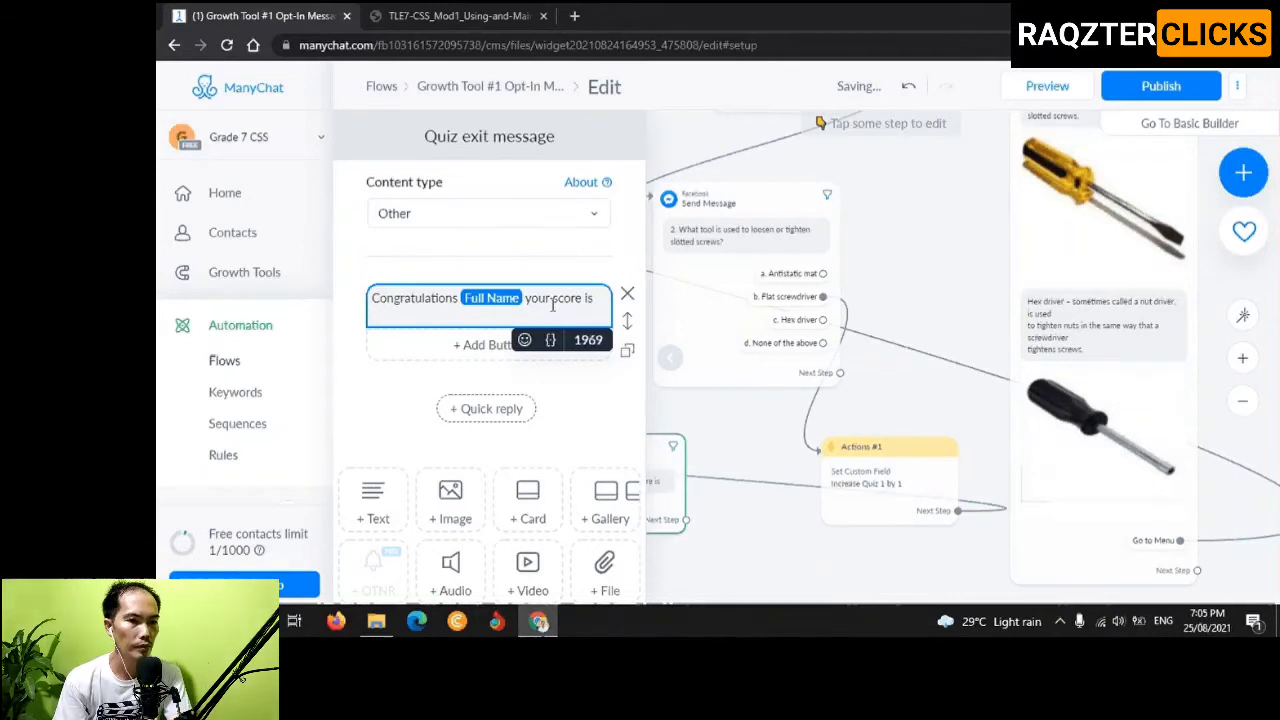
# Insert the Quiz 1 field after 'your score is', removing a mistakenly added Phone field
pyautogui.click(550, 339)
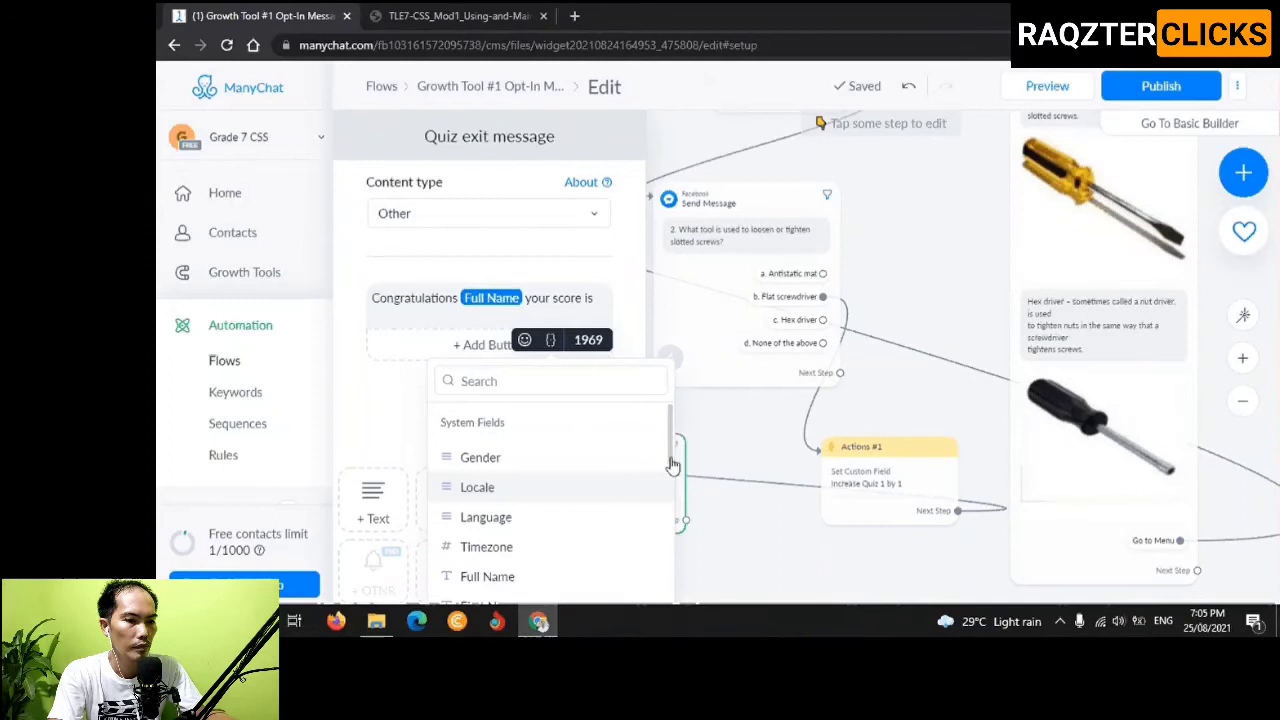
pyautogui.moveTo(674, 451); pyautogui.dragTo(675, 548)
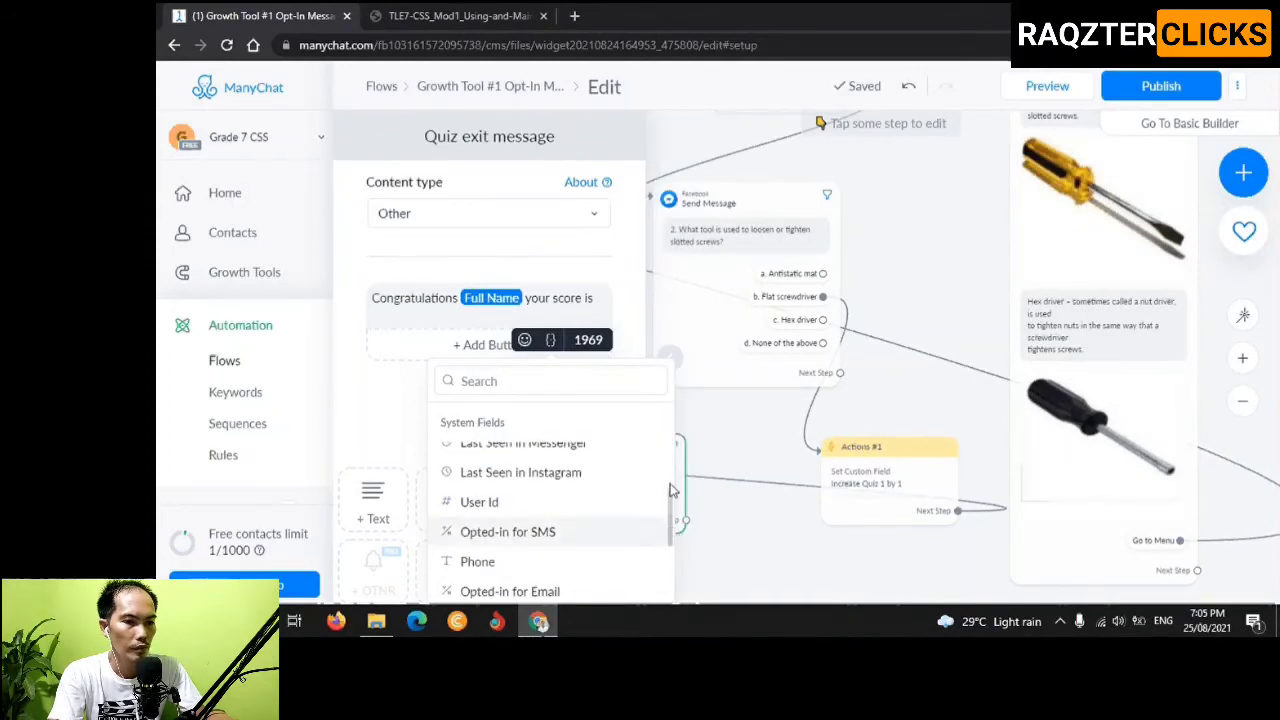
pyautogui.click(673, 565)
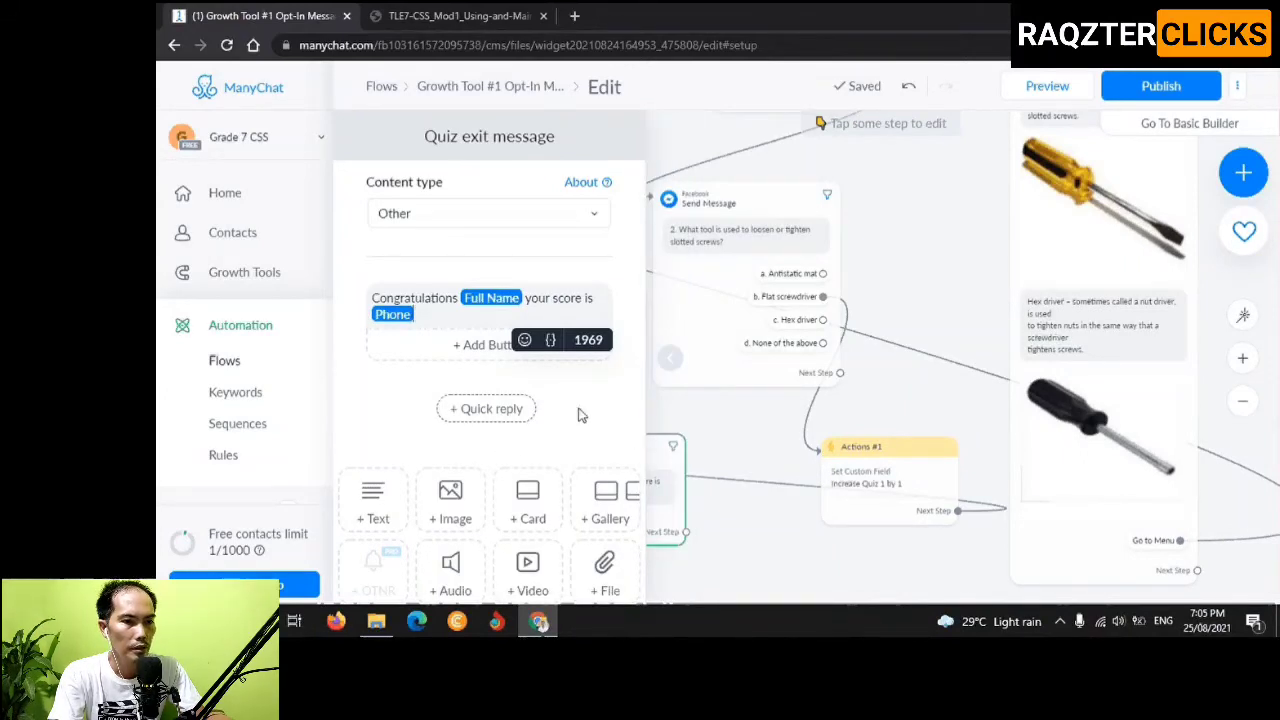
pyautogui.moveTo(489, 306)
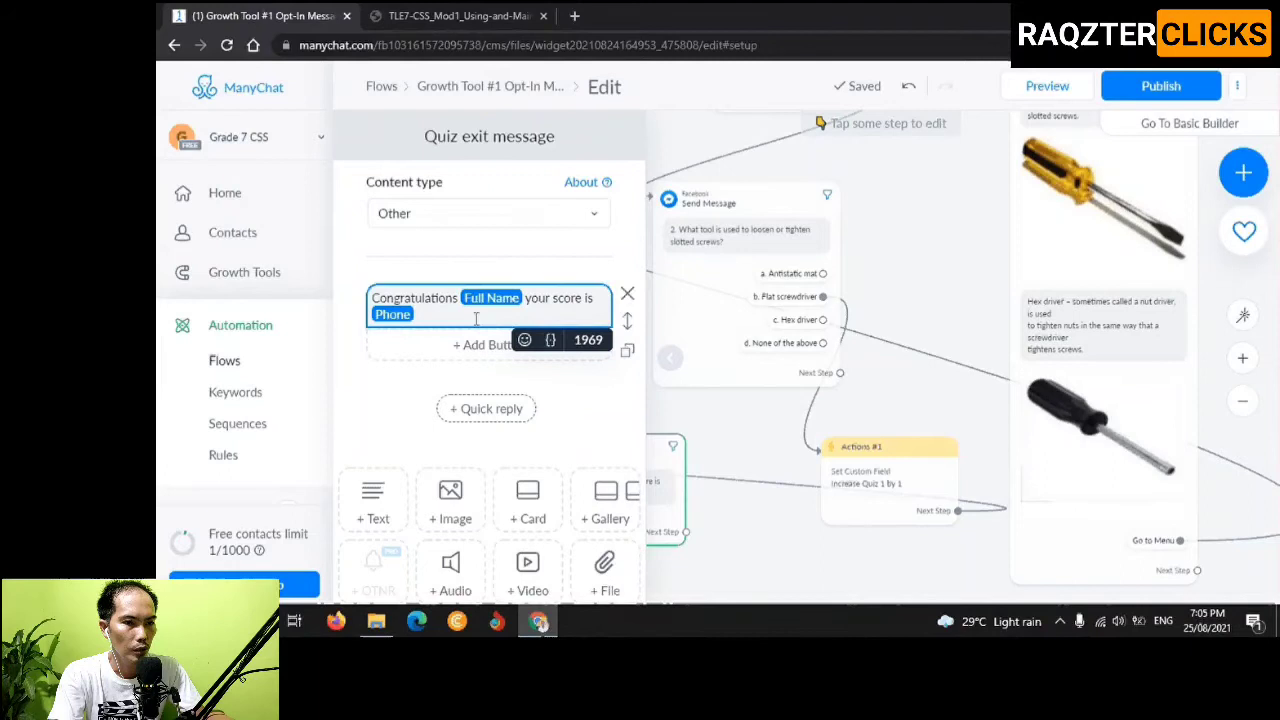
pyautogui.press('BackSpace')
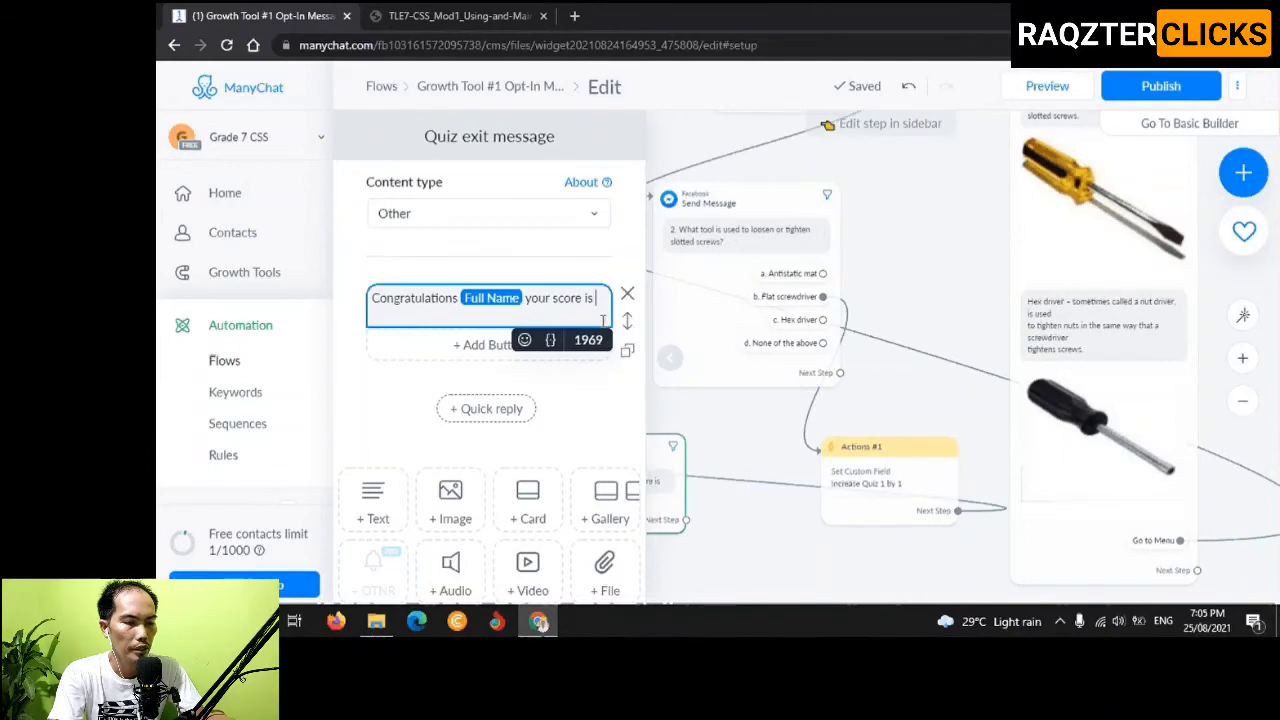
pyautogui.click(551, 341)
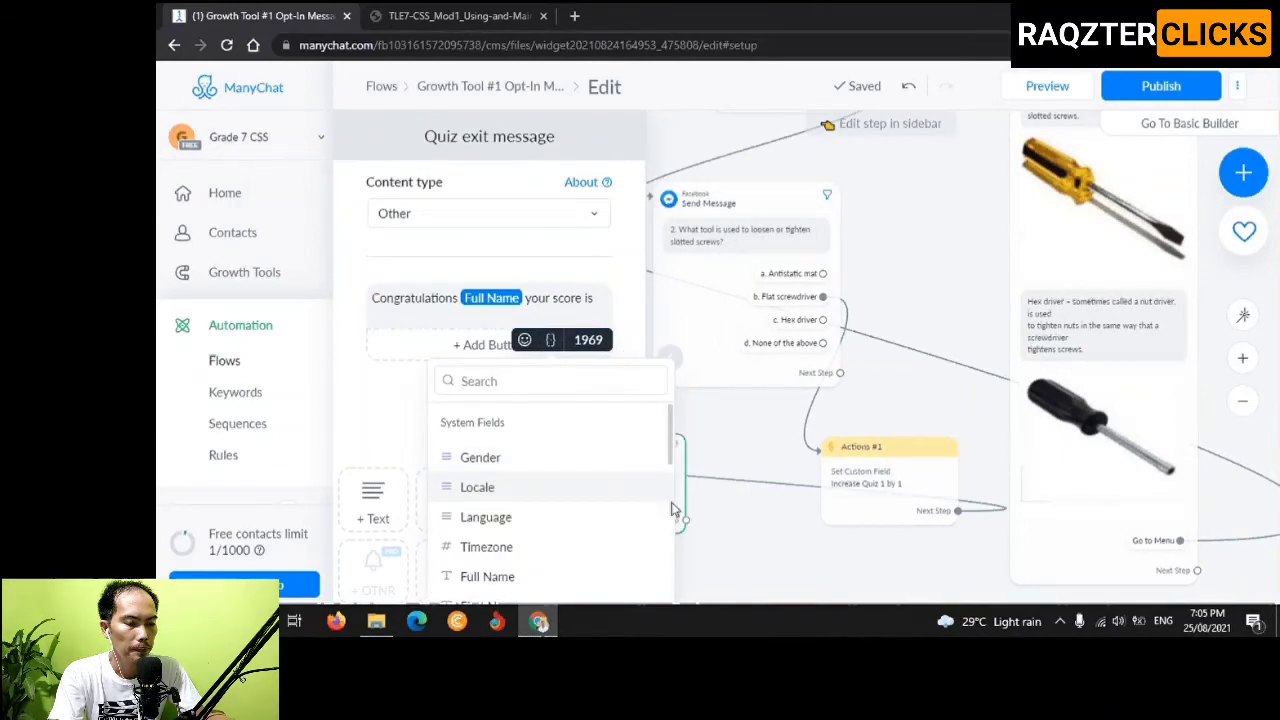
pyautogui.scroll(-5, 672, 510)
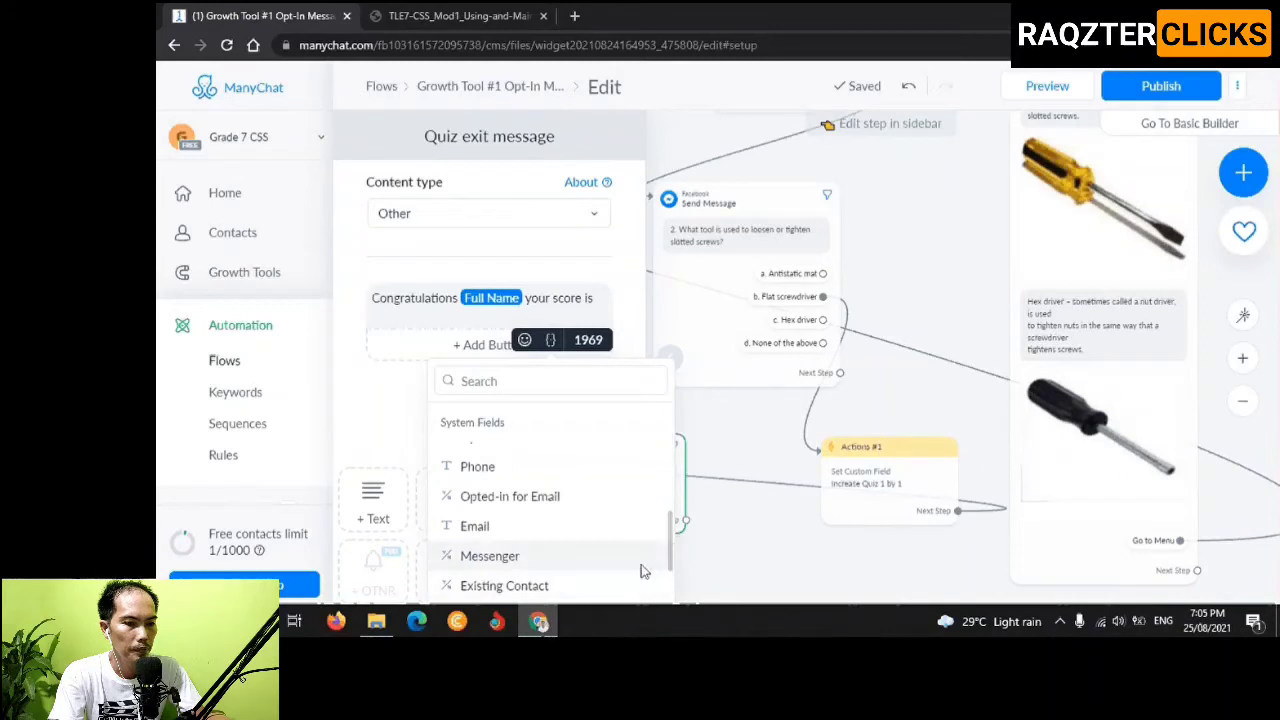
pyautogui.scroll(-3, 640, 565)
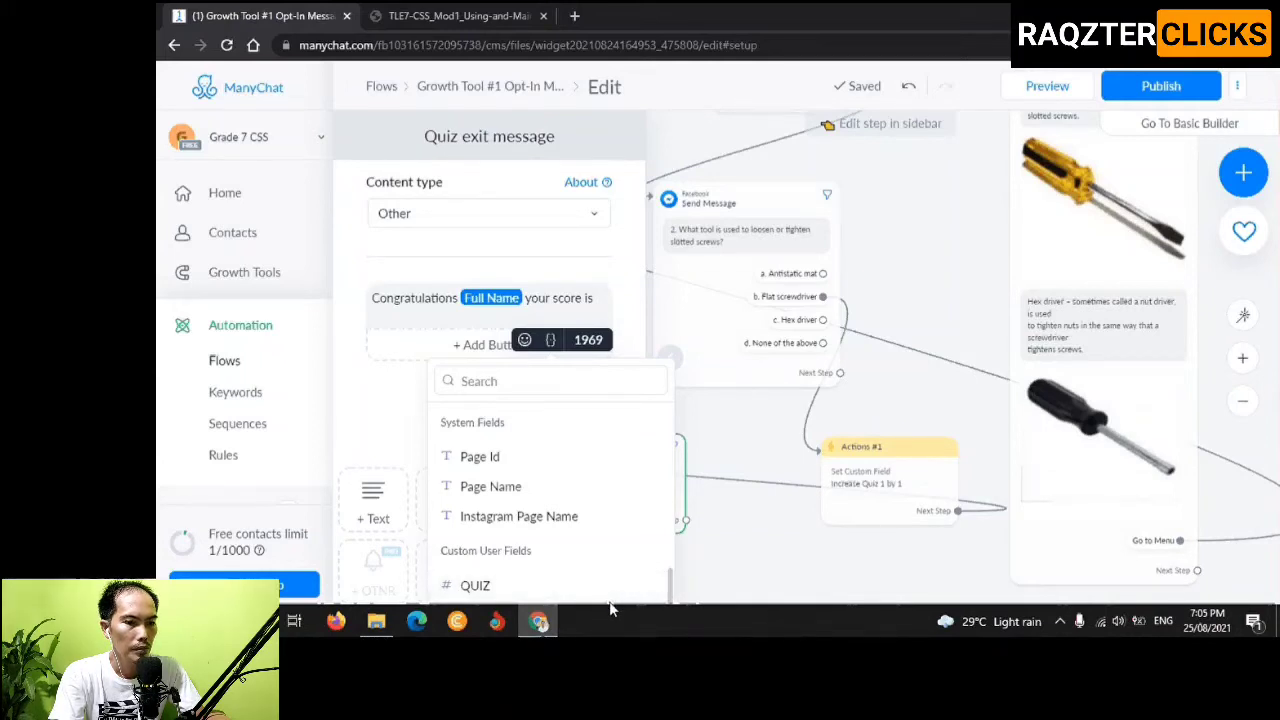
pyautogui.click(611, 600)
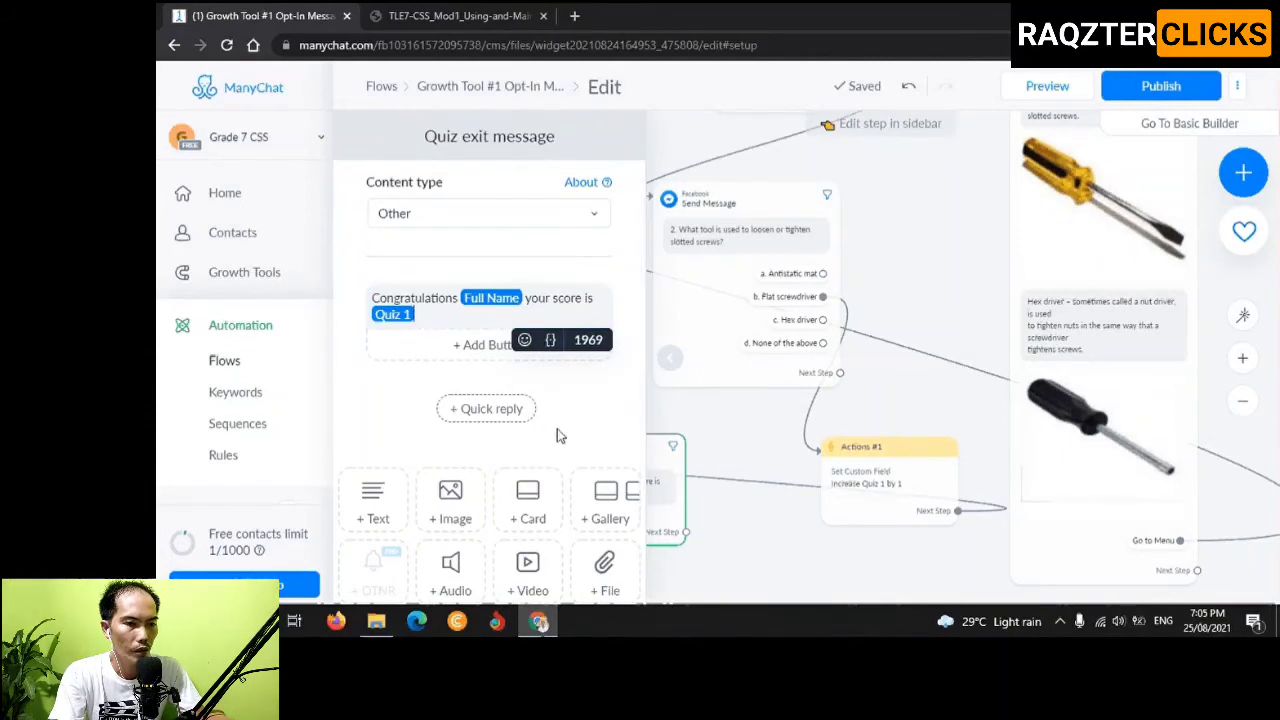
# Add a 'Go to Menu' quick reply to the Quiz exit message
pyautogui.click(502, 414)
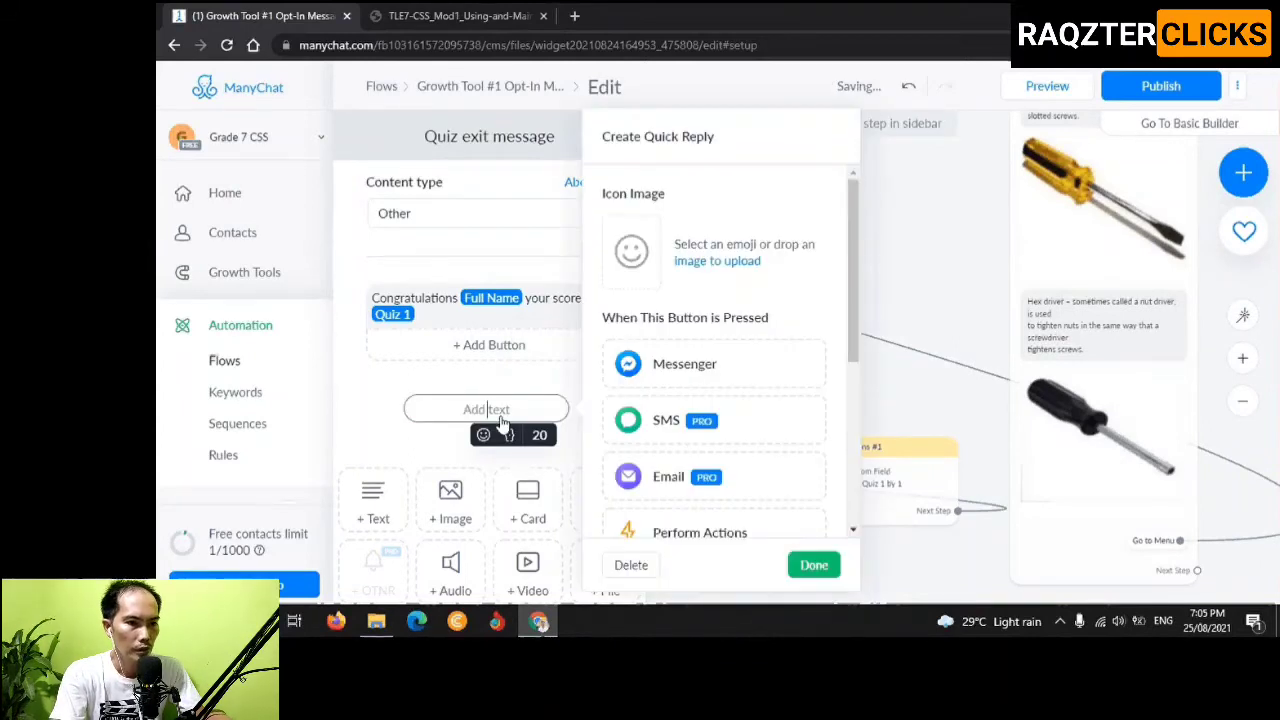
pyautogui.write('Go to ')
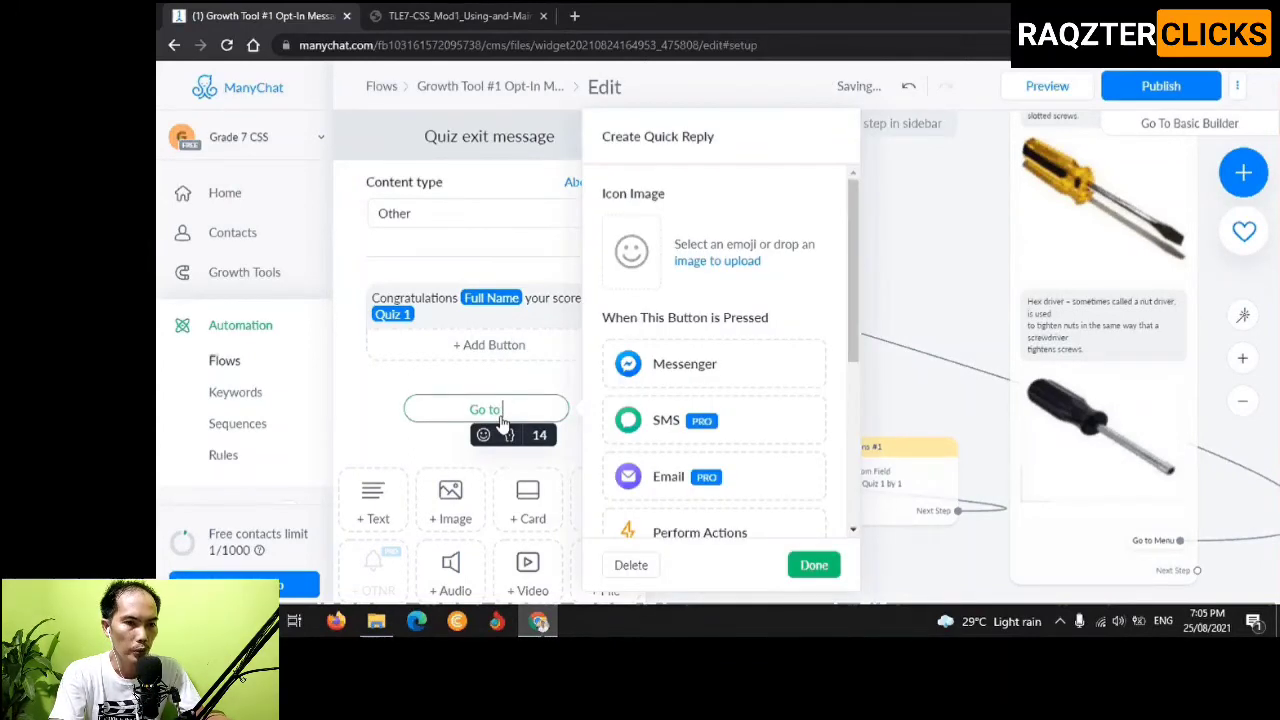
pyautogui.write('Menu')
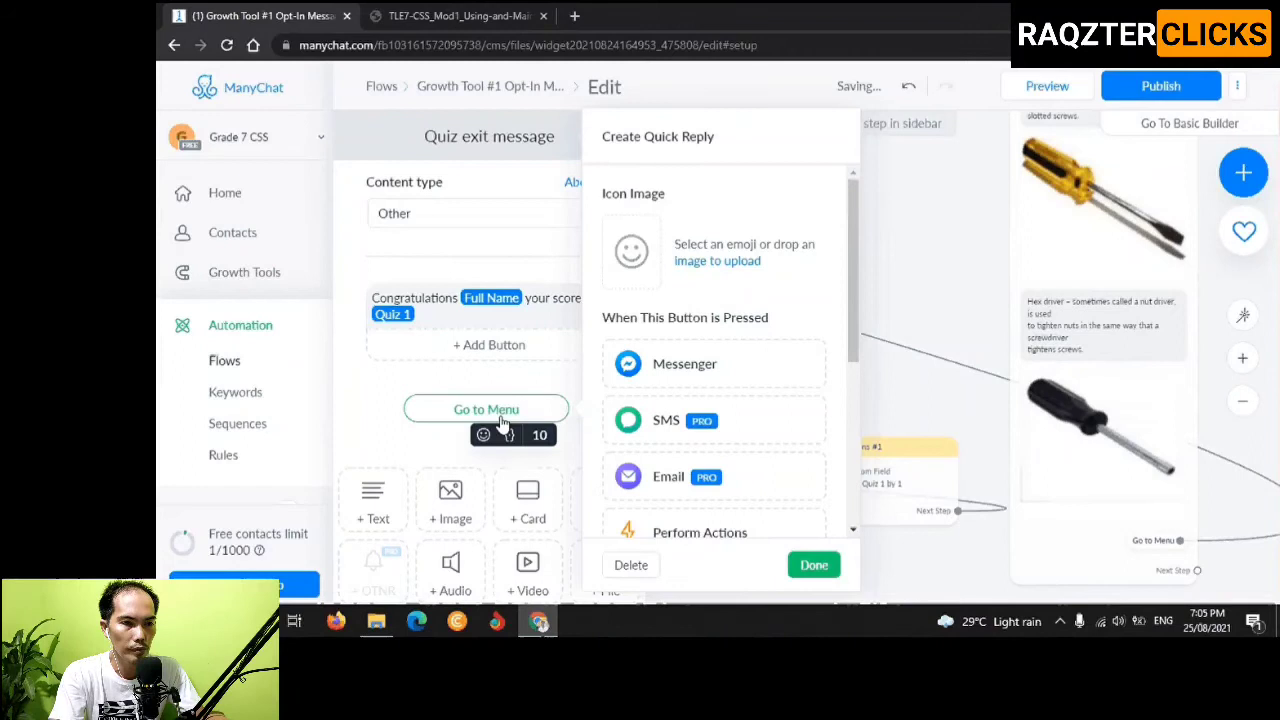
pyautogui.click(808, 562)
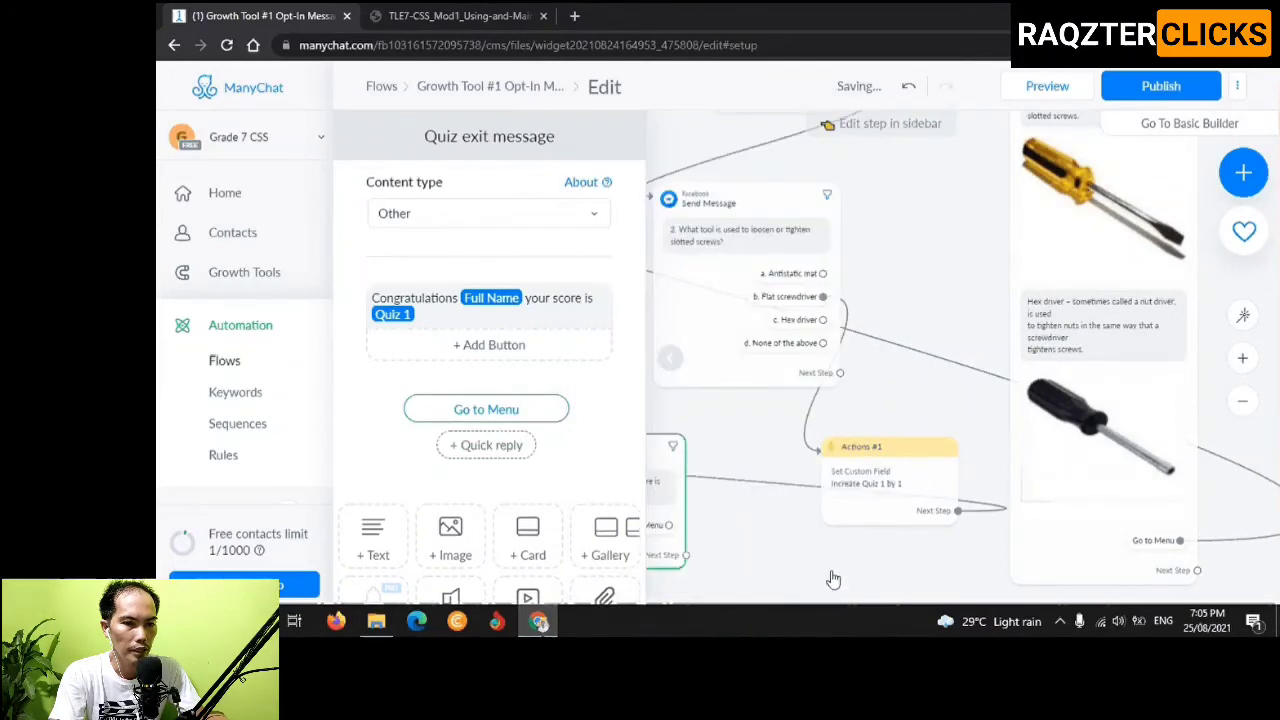
pyautogui.click(808, 565)
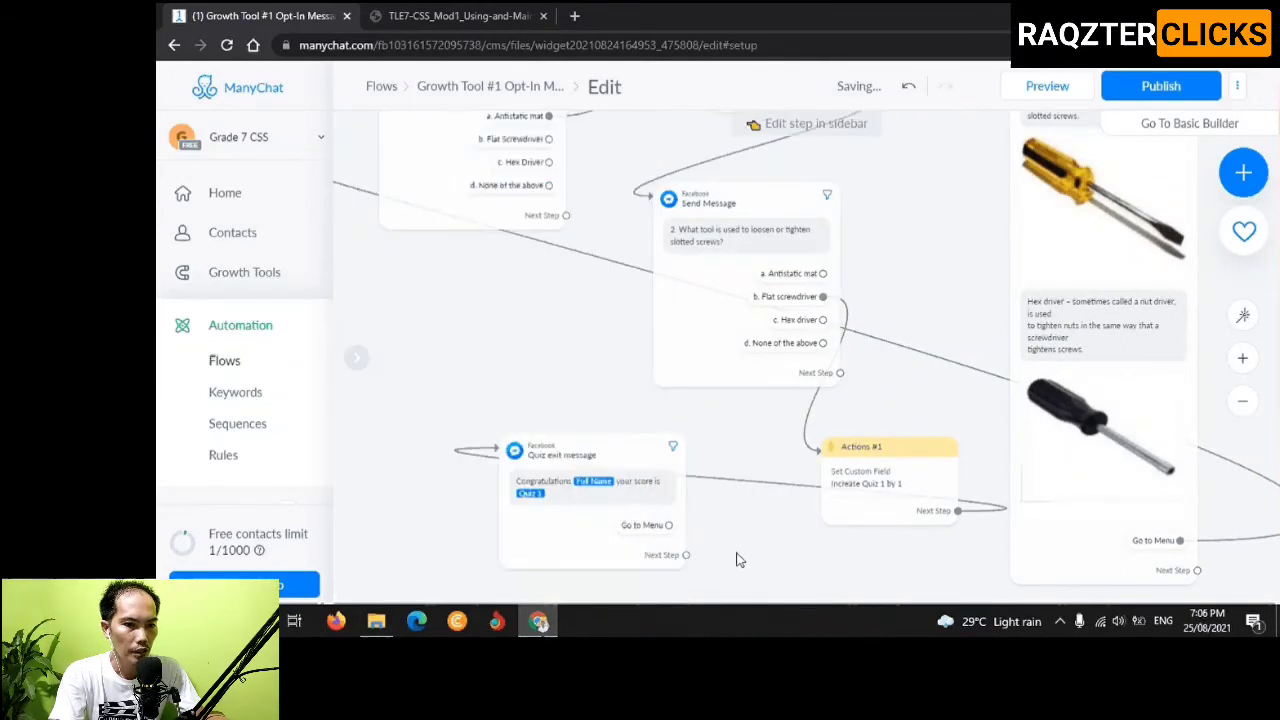
# Connect the Go to Menu reply back to the Lesson/Quiz/Exit menu node
pyautogui.moveTo(393, 481)
pyautogui.mouseDown()
pyautogui.moveTo(690, 535)
pyautogui.moveTo(771, 497)
pyautogui.mouseUp()
pyautogui.click(1040, 540)
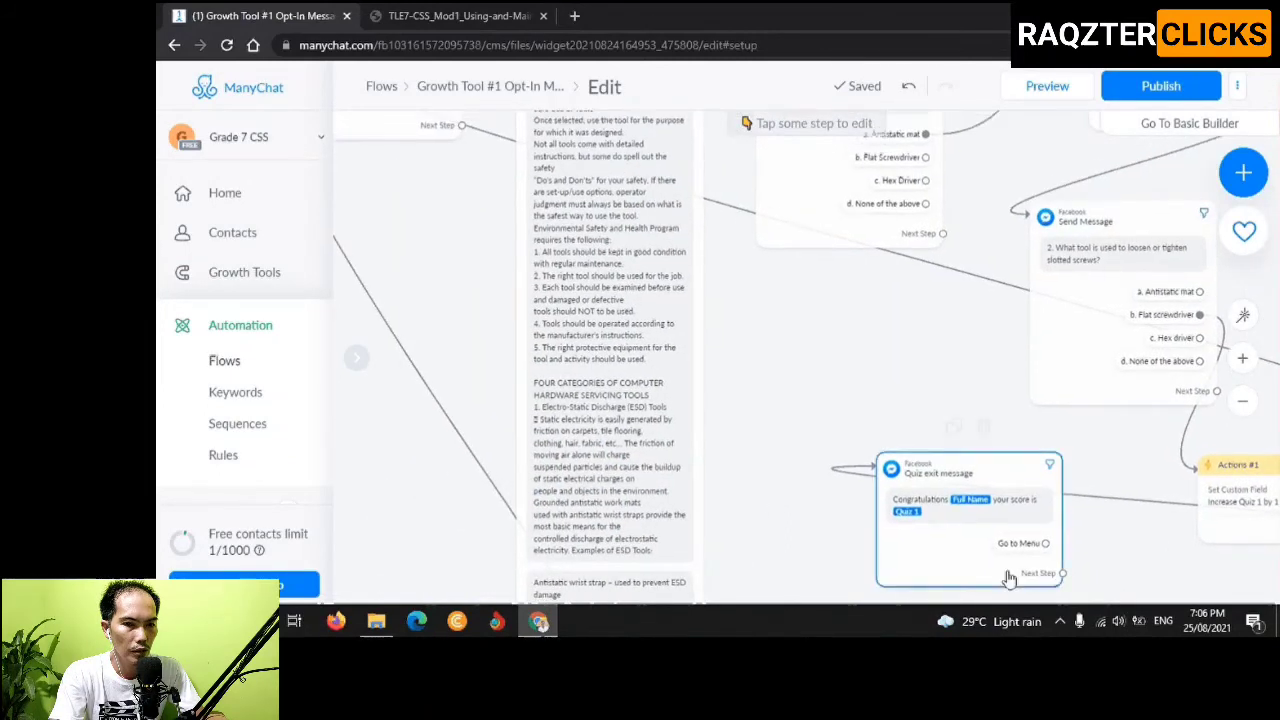
pyautogui.click(1046, 544)
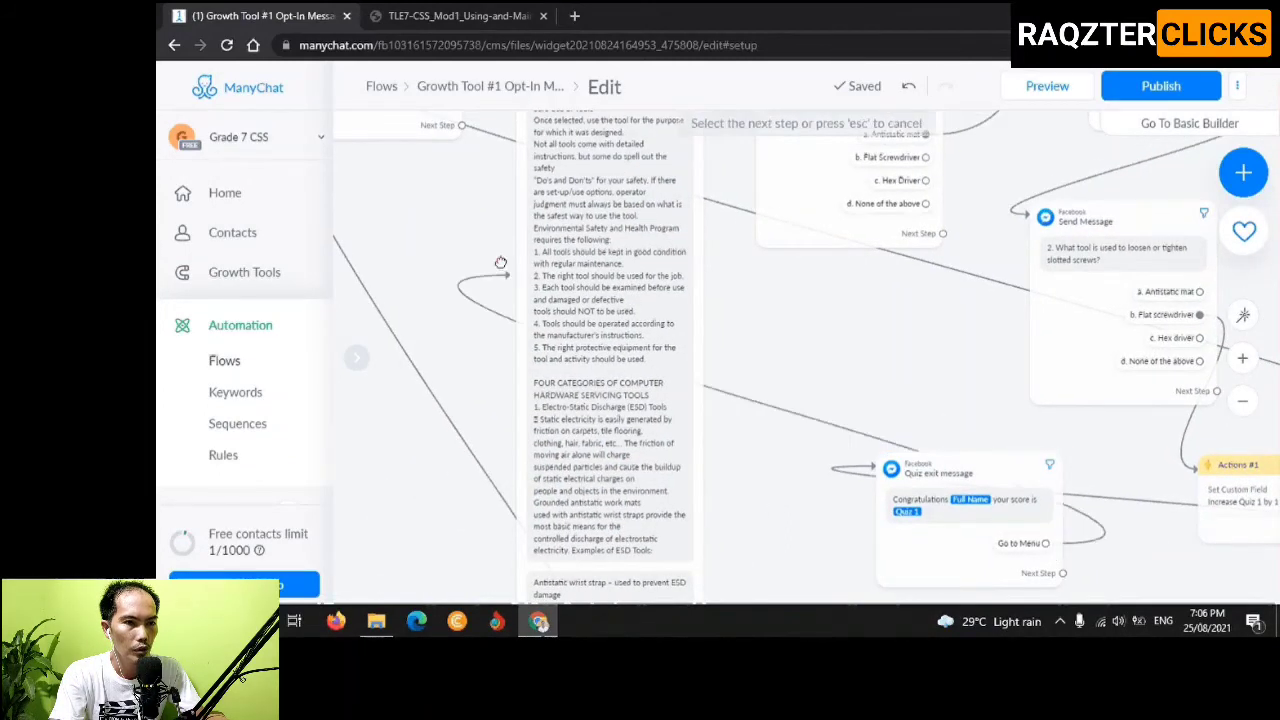
pyautogui.scroll(2, 500, 262)
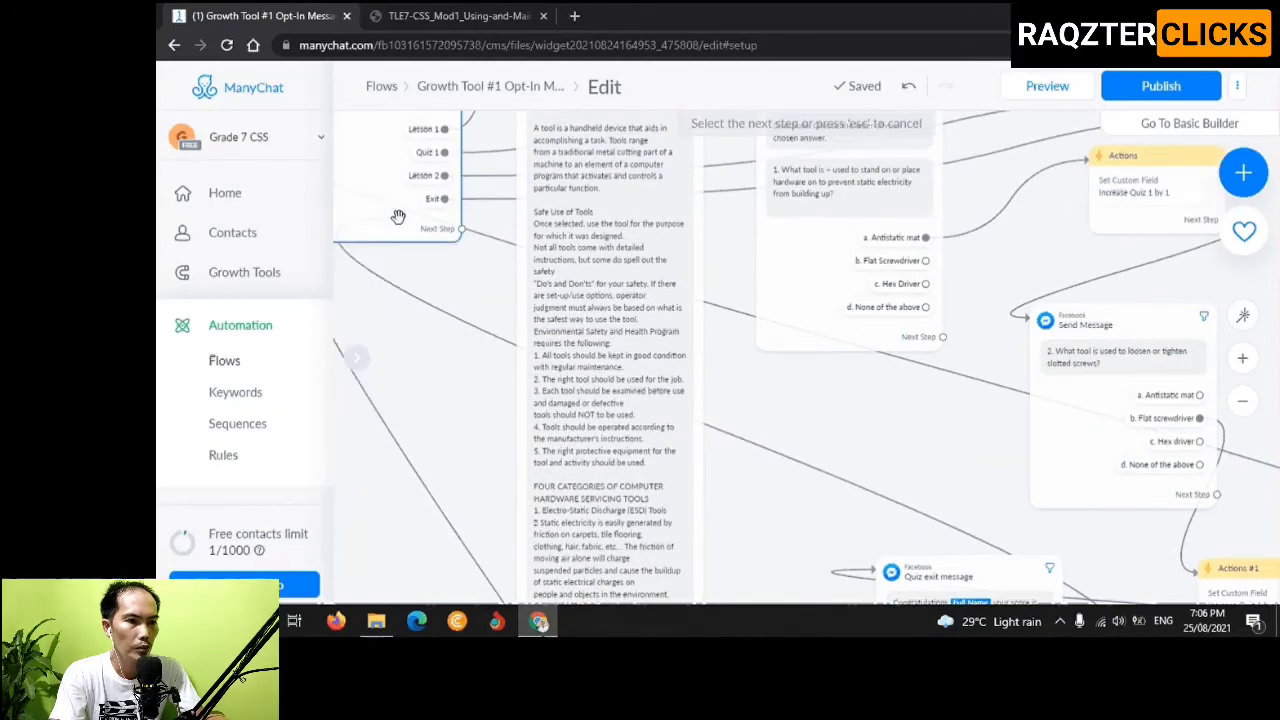
pyautogui.click(398, 217)
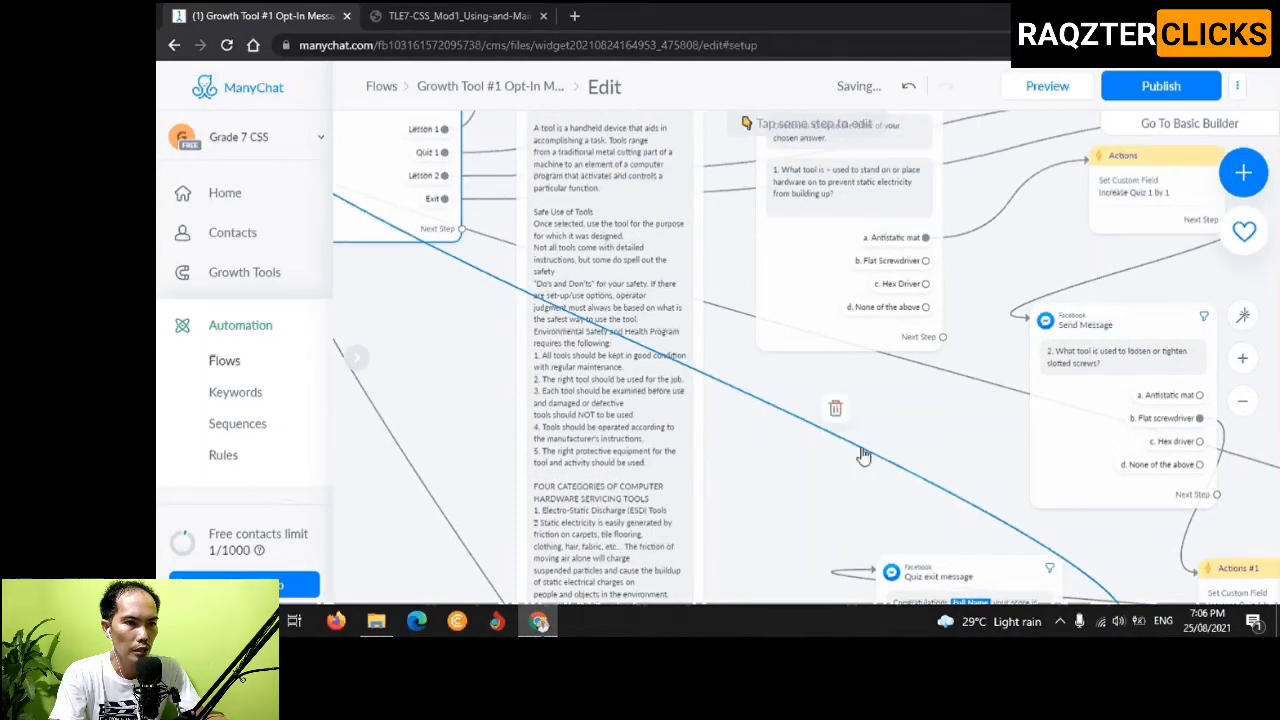
pyautogui.moveTo(939, 450); pyautogui.dragTo(641, 409)
# Link question 1's Flat Screwdriver, Hex Driver and None of the above answers to question 2
pyautogui.click(668, 217)
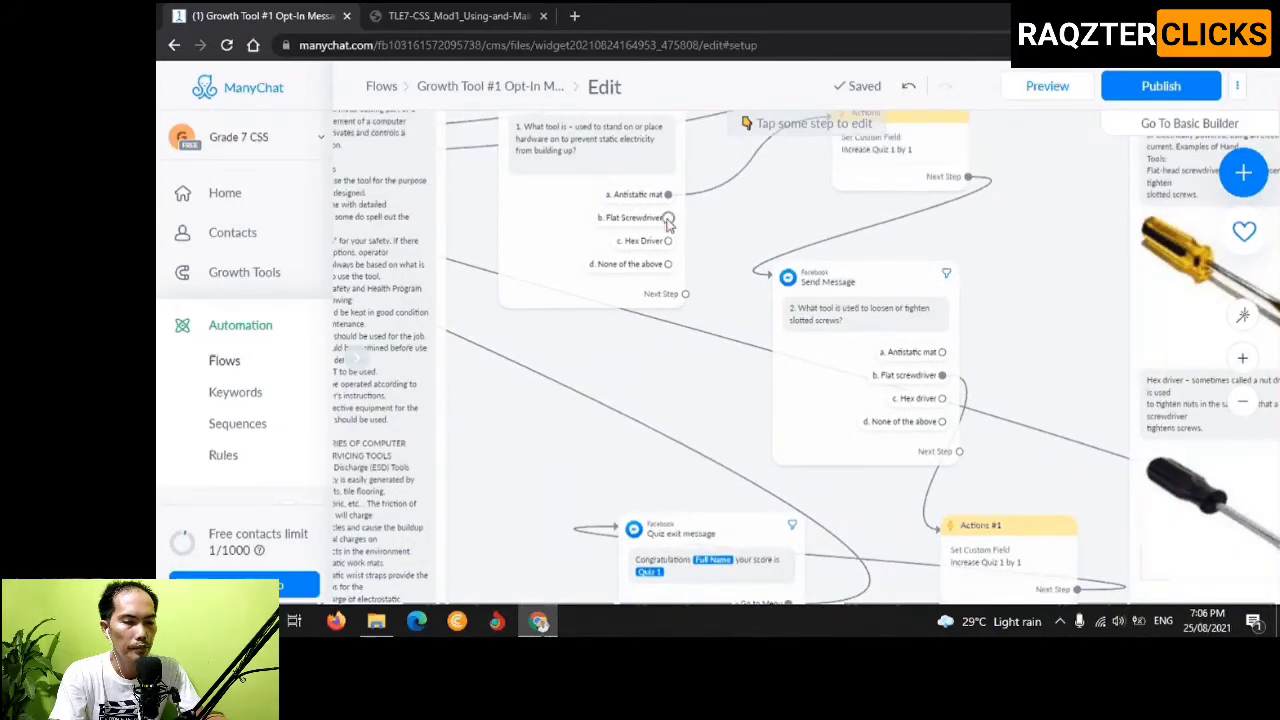
pyautogui.click(776, 376)
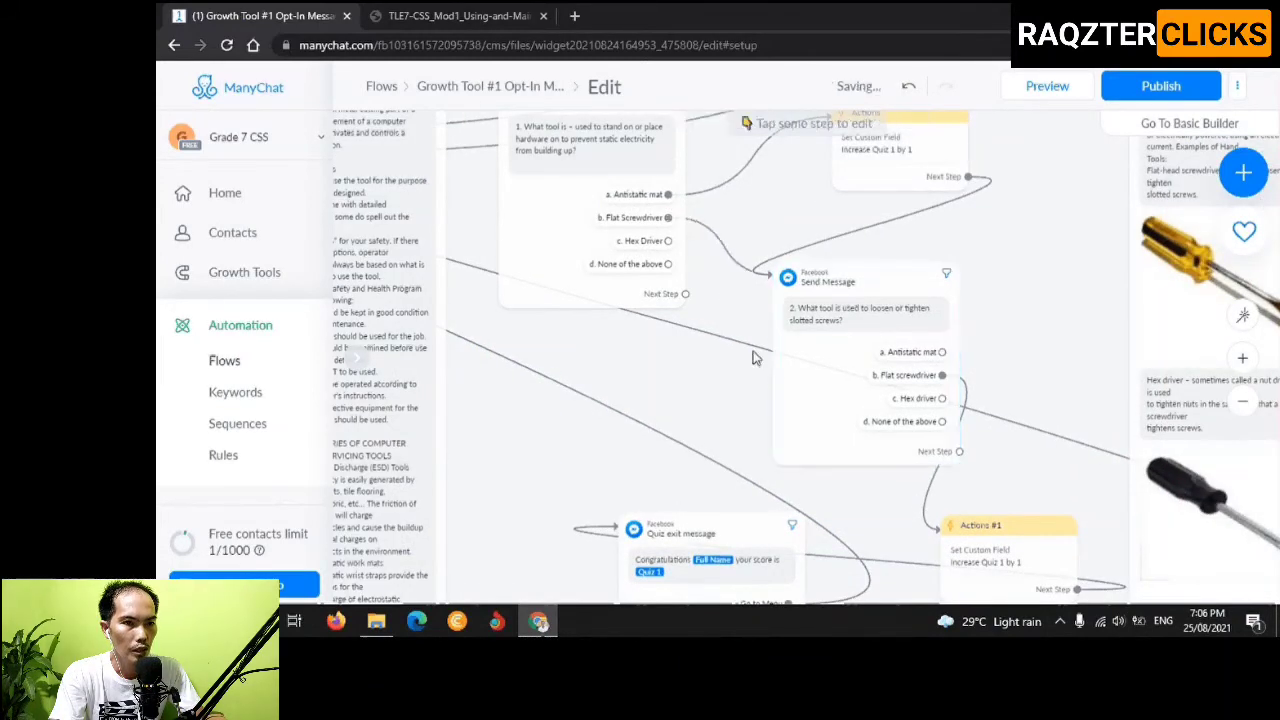
pyautogui.click(668, 241)
pyautogui.click(790, 300)
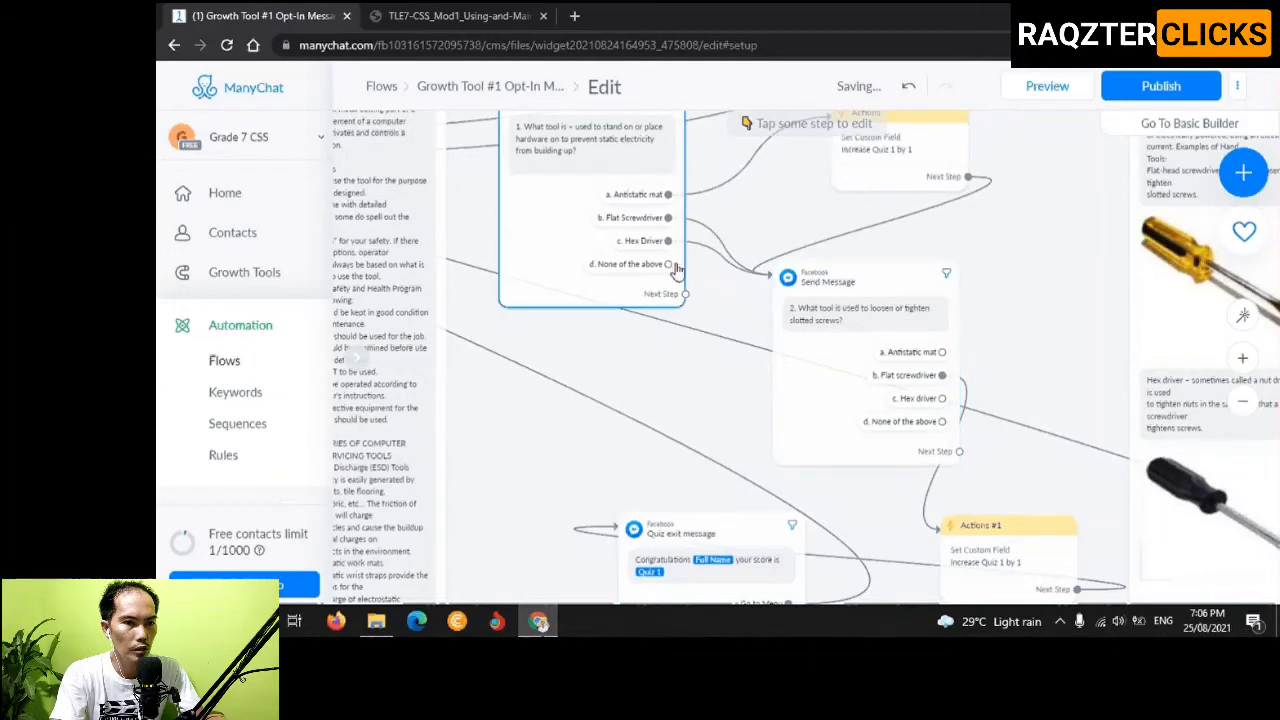
pyautogui.click(668, 264)
pyautogui.click(792, 363)
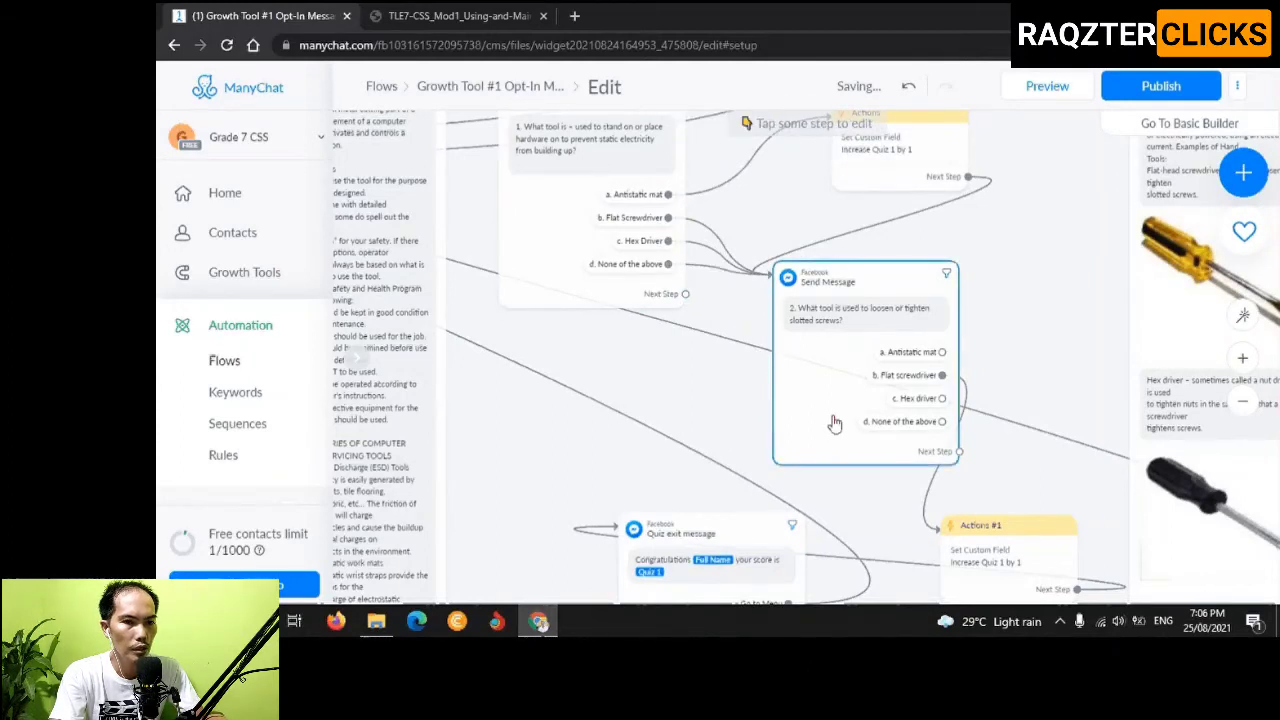
# Link question 2's three remaining answers to the Quiz exit message
pyautogui.click(932, 376)
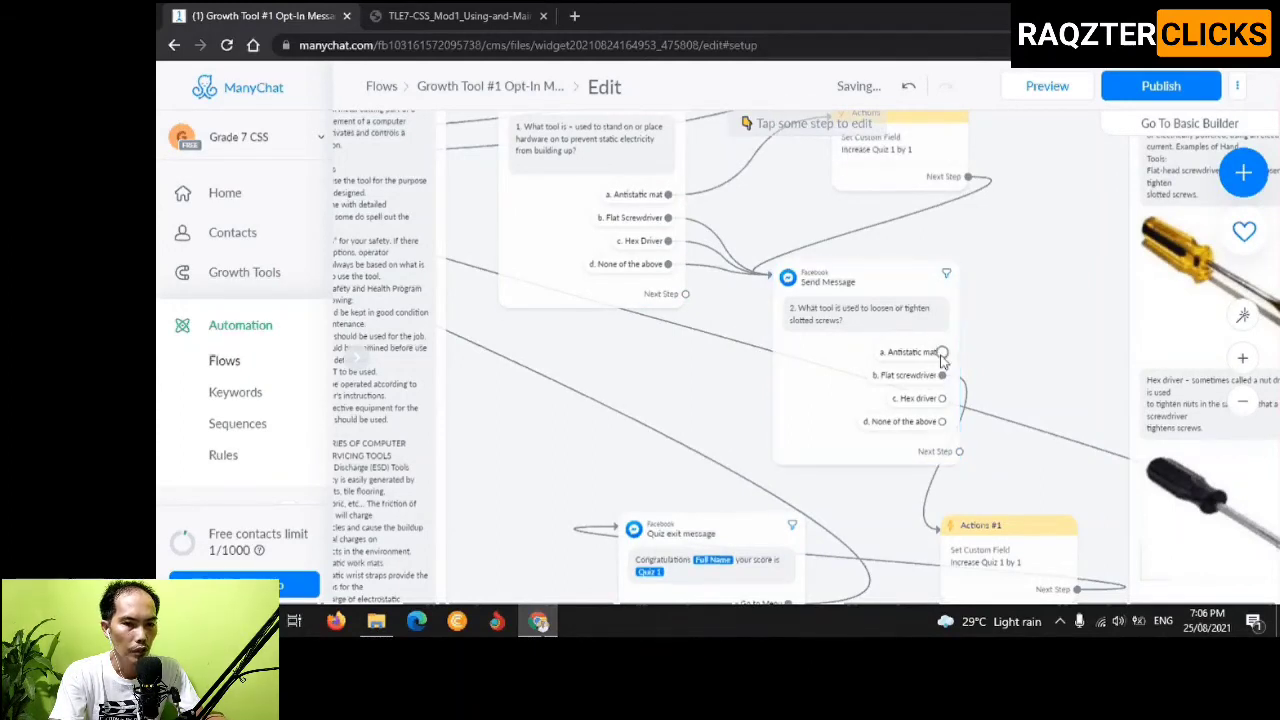
pyautogui.click(676, 530)
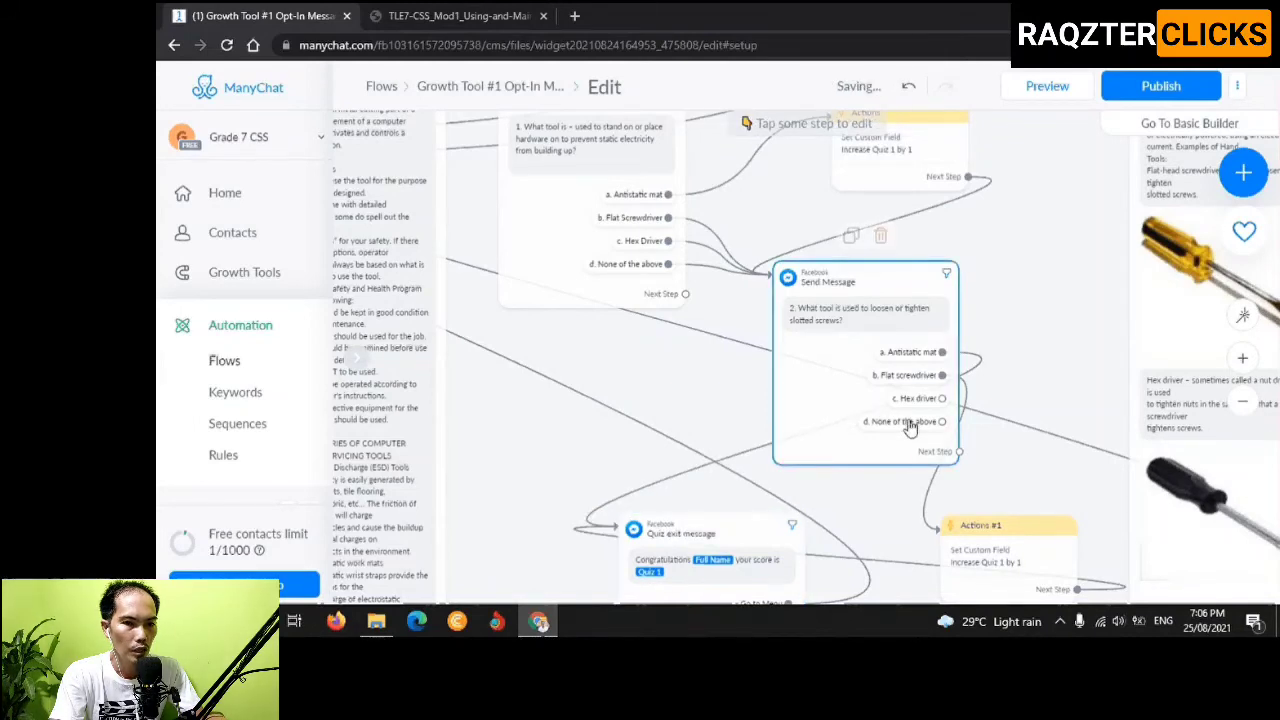
pyautogui.click(943, 398)
pyautogui.click(676, 530)
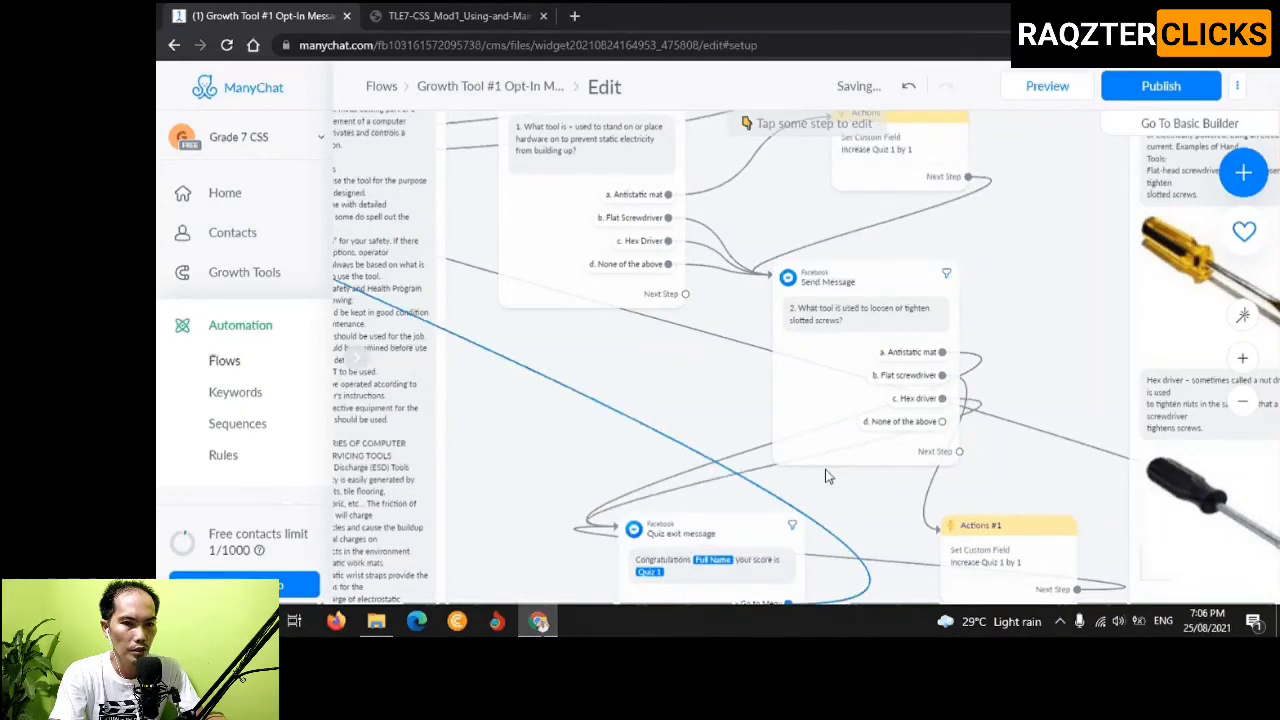
pyautogui.click(943, 421)
pyautogui.click(665, 530)
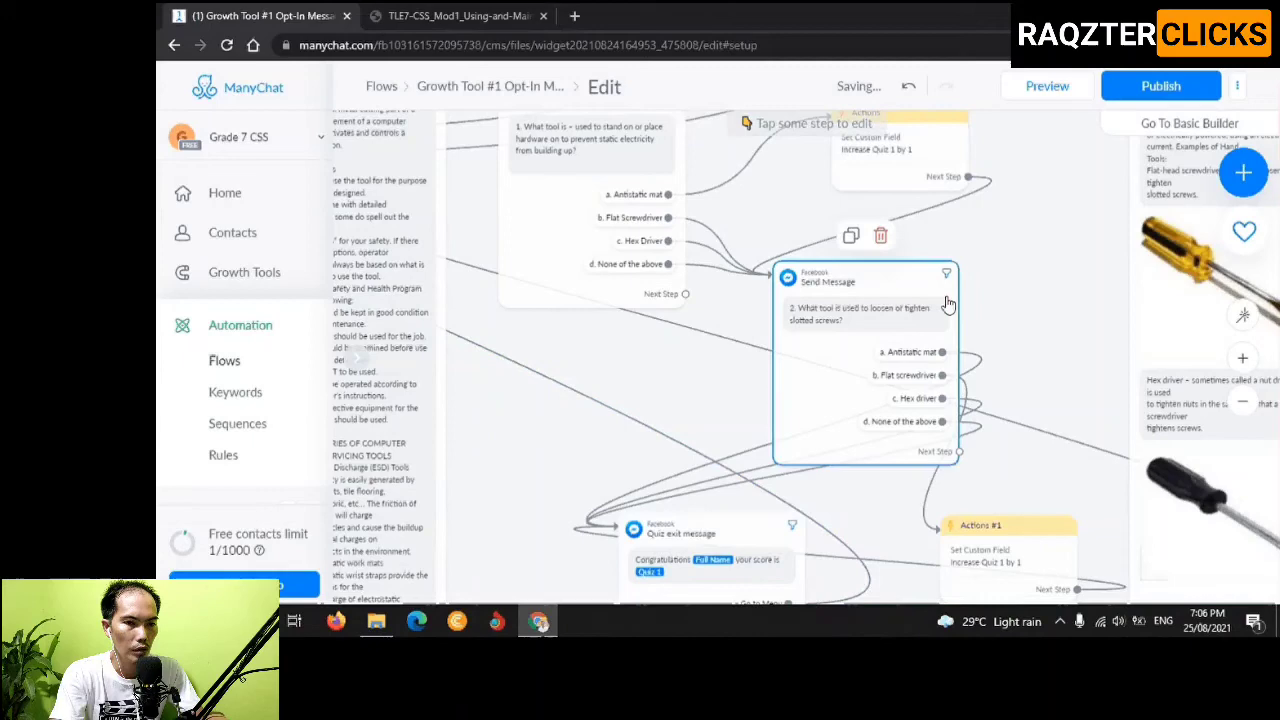
pyautogui.scroll(-3, 1045, 335)
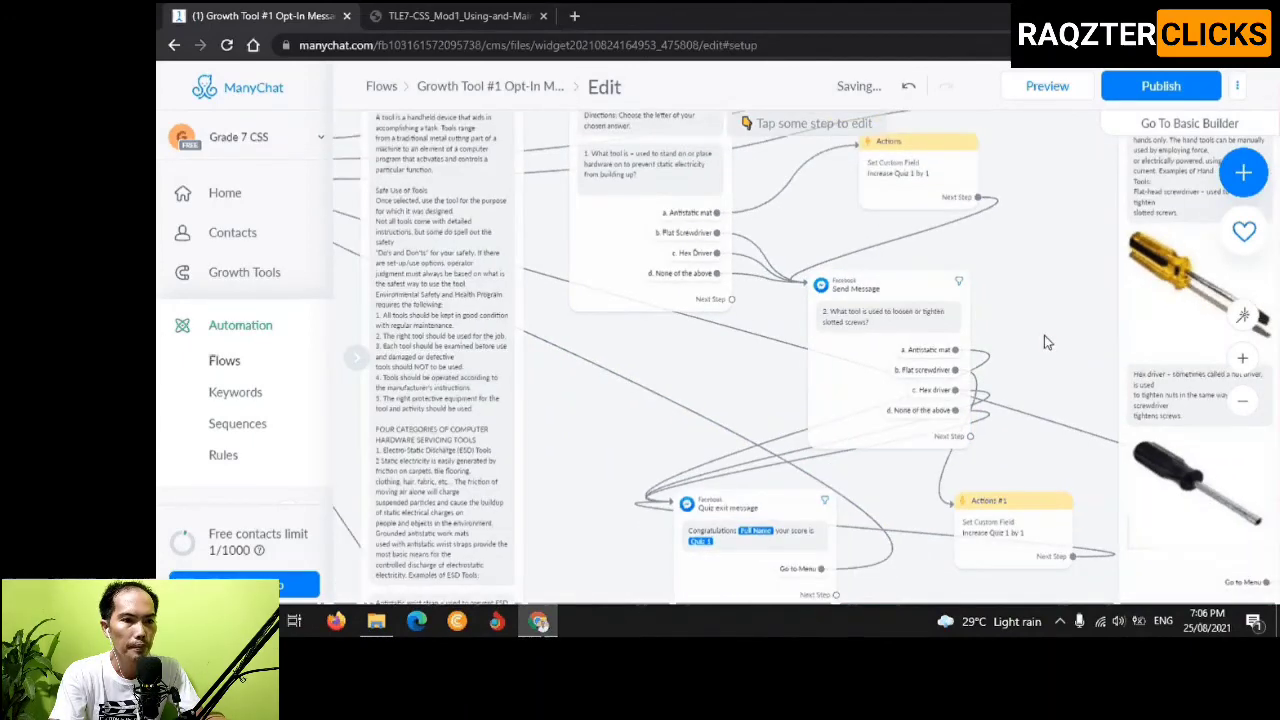
pyautogui.scroll(-2, 1044, 342)
pyautogui.scroll(-1, 1040, 345)
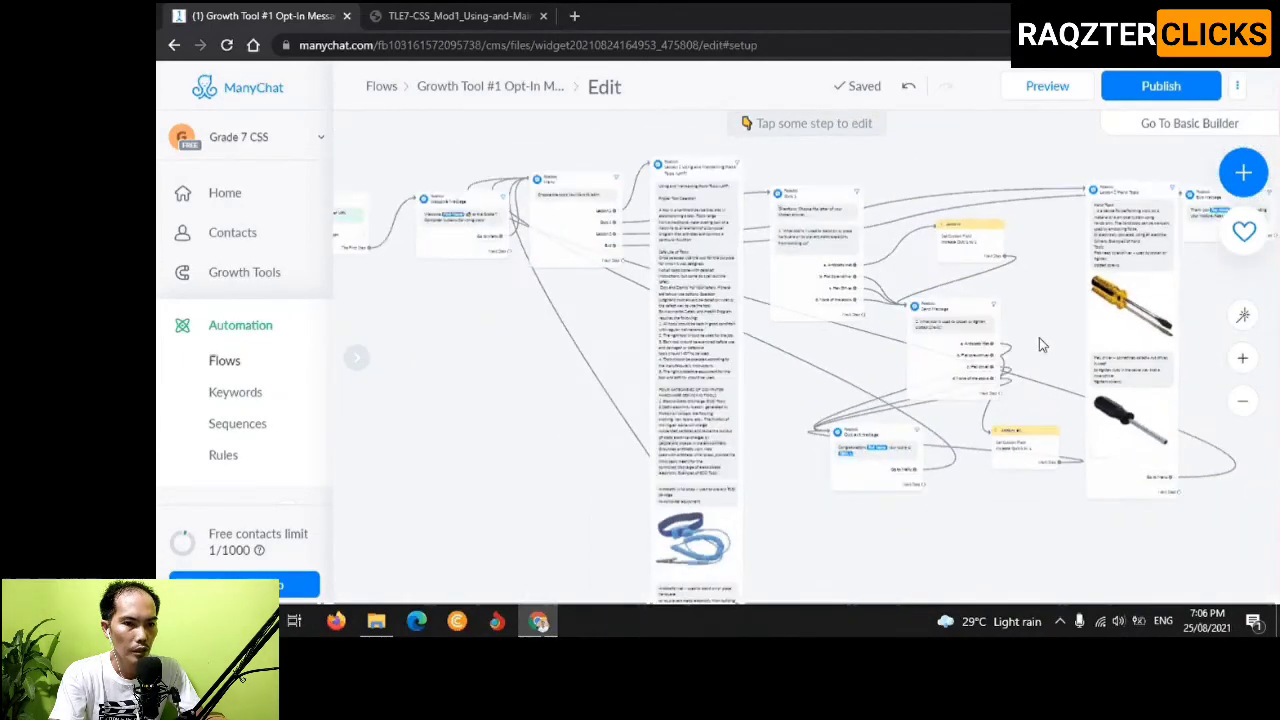
pyautogui.scroll(-1, 1040, 345)
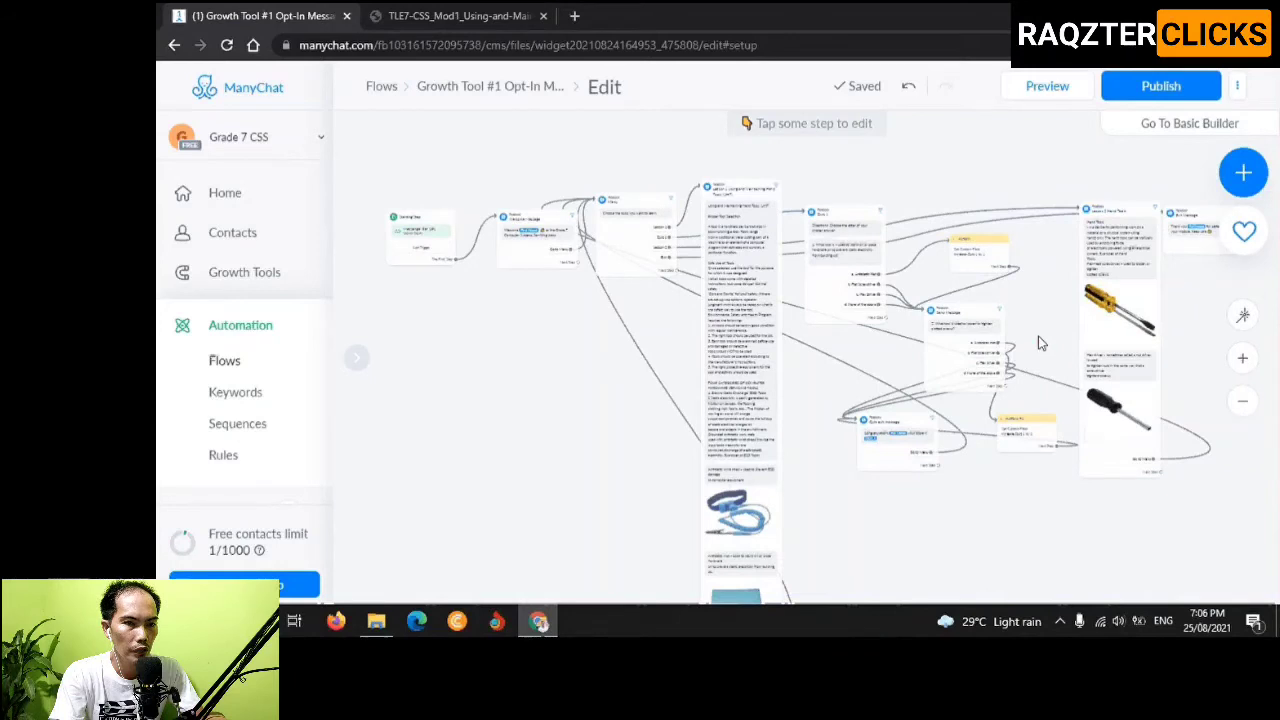
# Publish the quiz flow, copy Growth Tool #1's Messenger ref URL, and open a new tab
pyautogui.click(1150, 88)
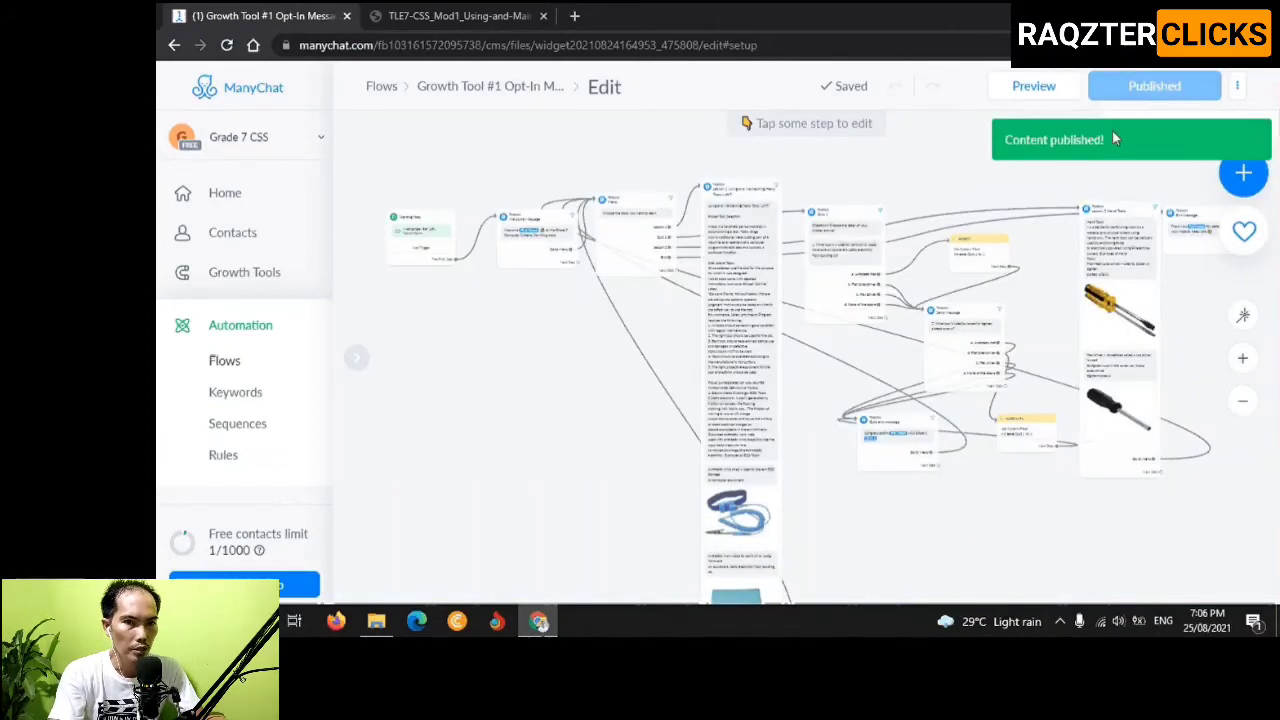
pyautogui.click(258, 280)
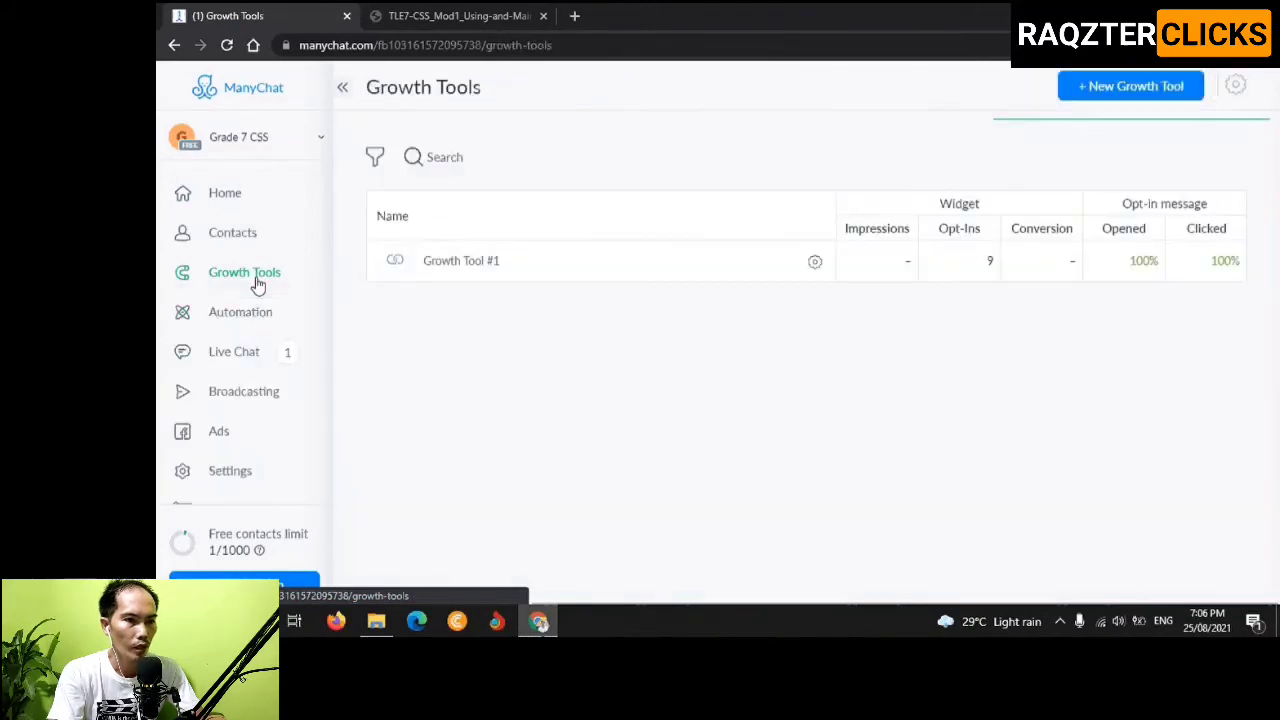
pyautogui.click(397, 267)
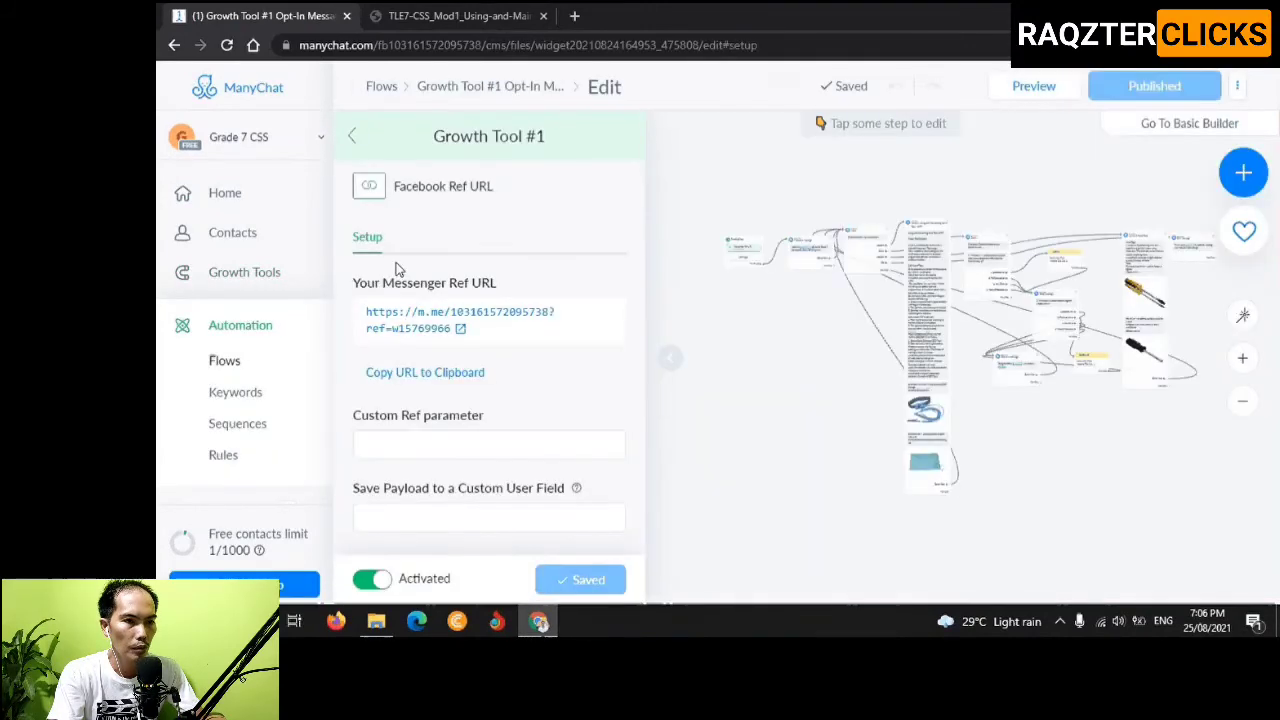
pyautogui.click(412, 376)
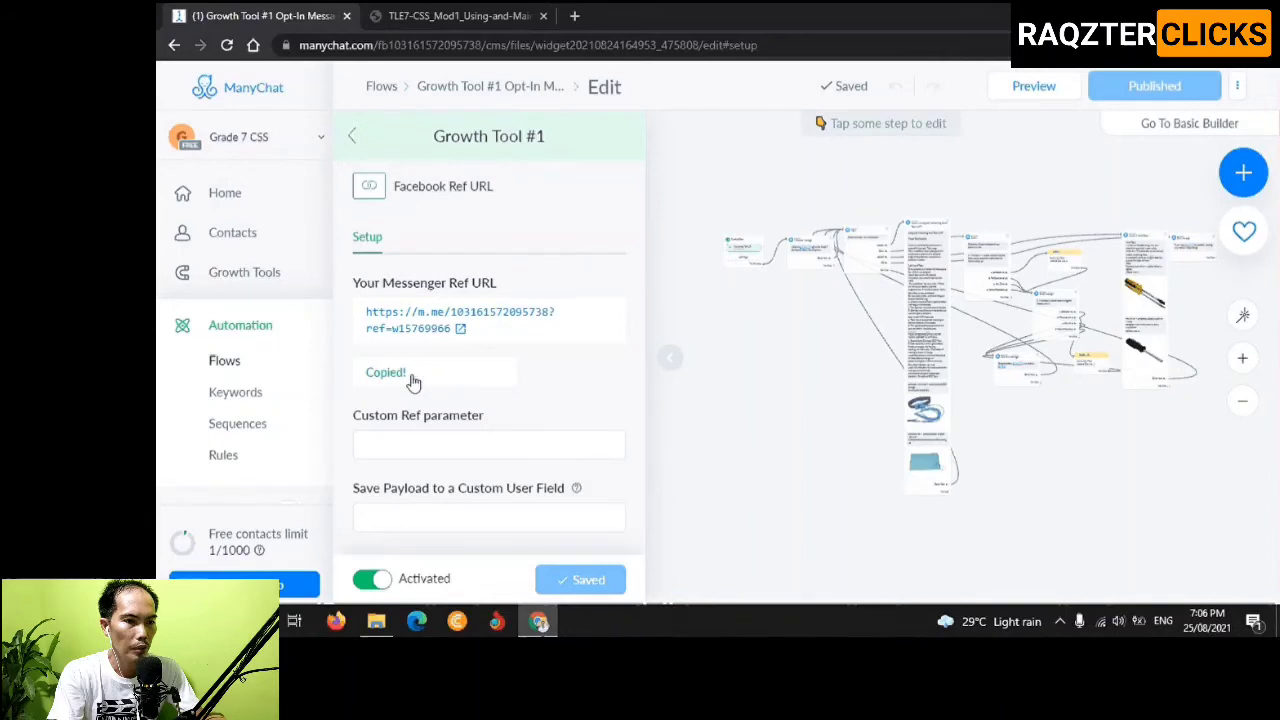
pyautogui.click(574, 16)
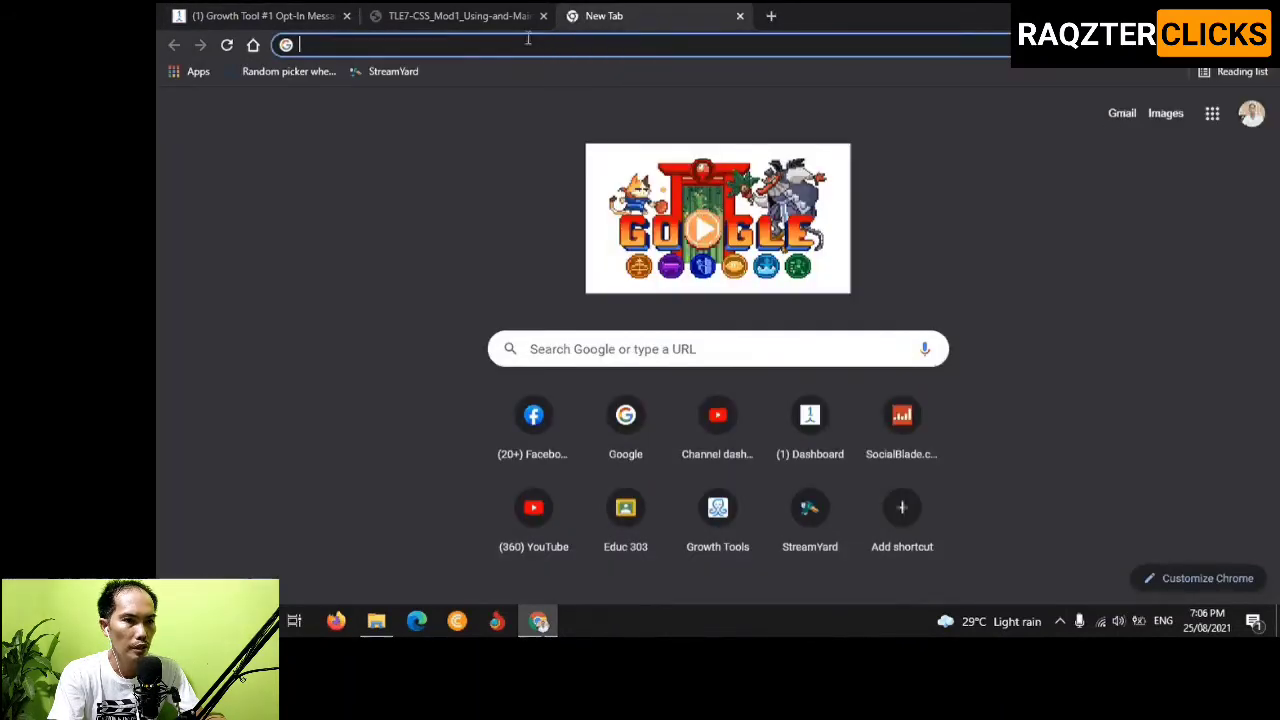
# Paste the copied m.me ref link into the address bar and load it
pyautogui.hotkey('ctrl', 'v')
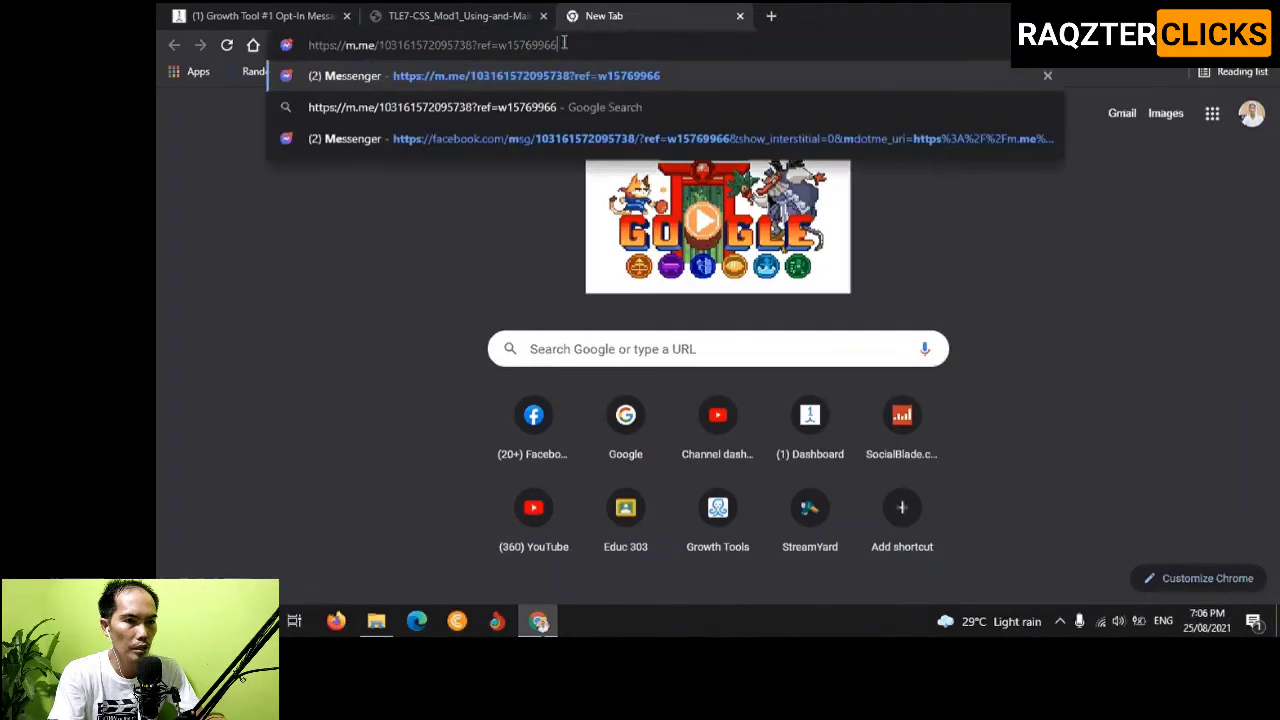
pyautogui.press('Return')
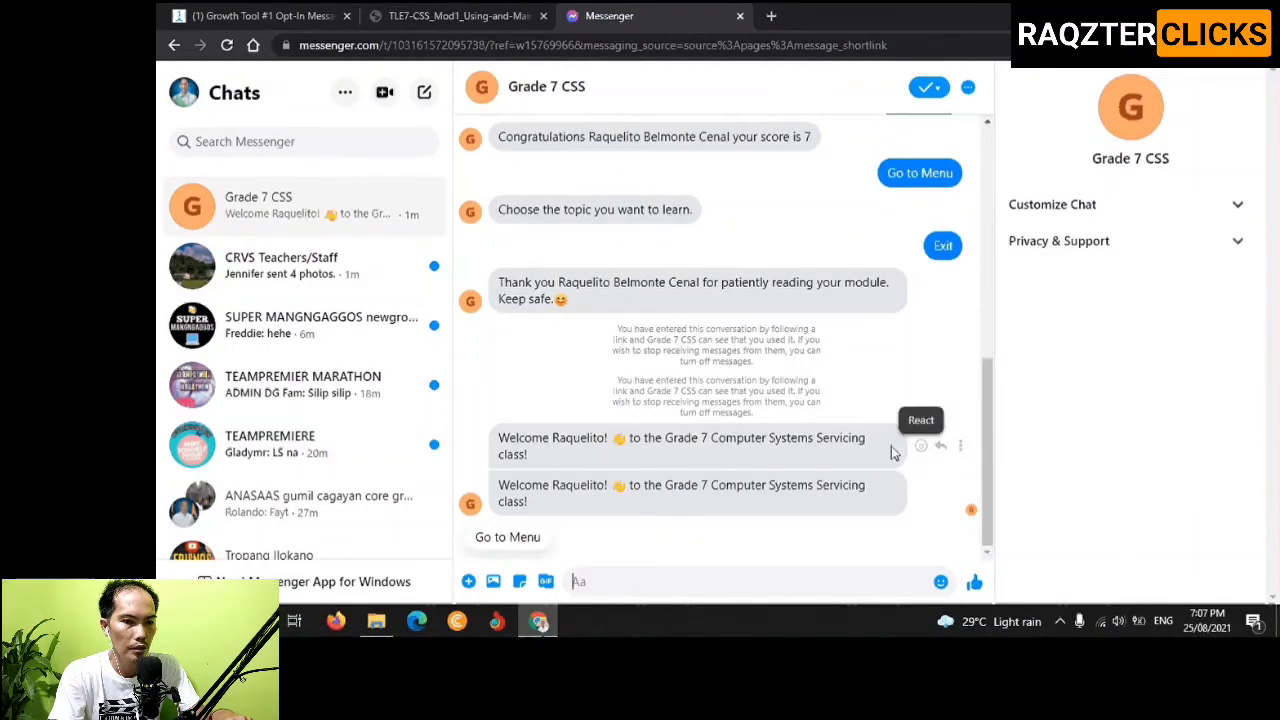
# Take Quiz 1 answering Antistatic mat and Hex driver, exit, then return to ManyChat
pyautogui.click(512, 540)
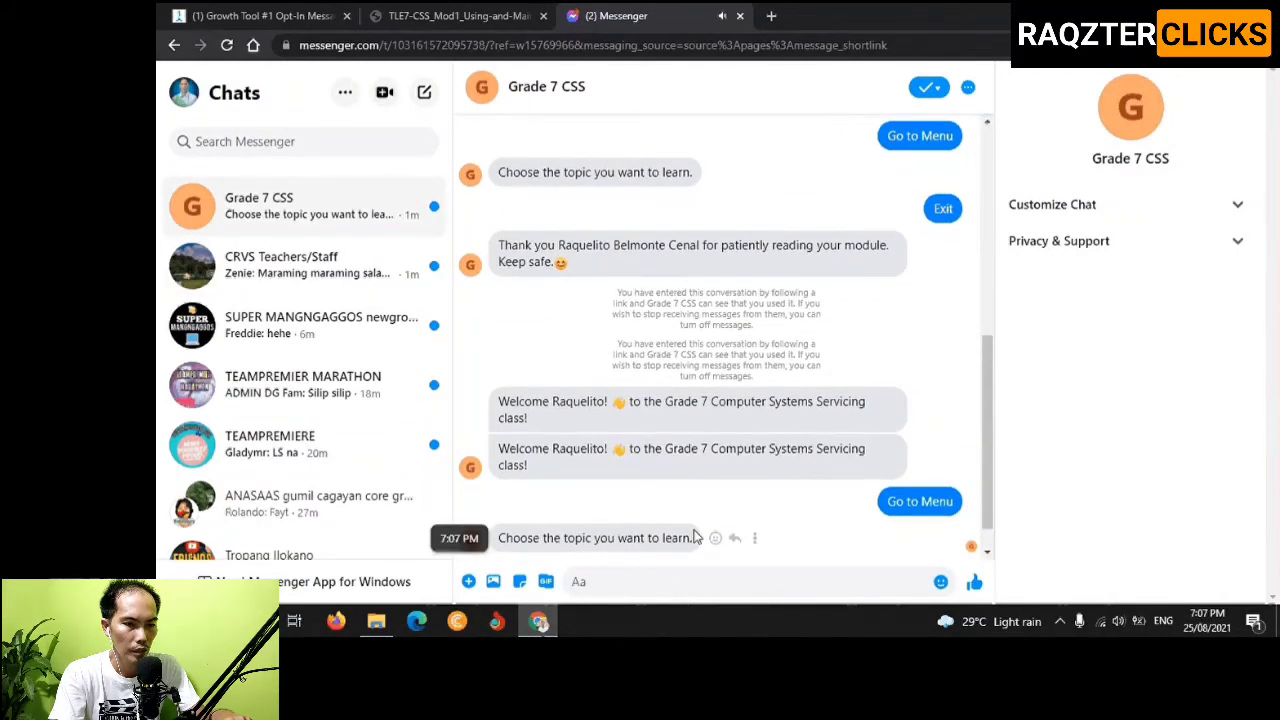
pyautogui.click(575, 541)
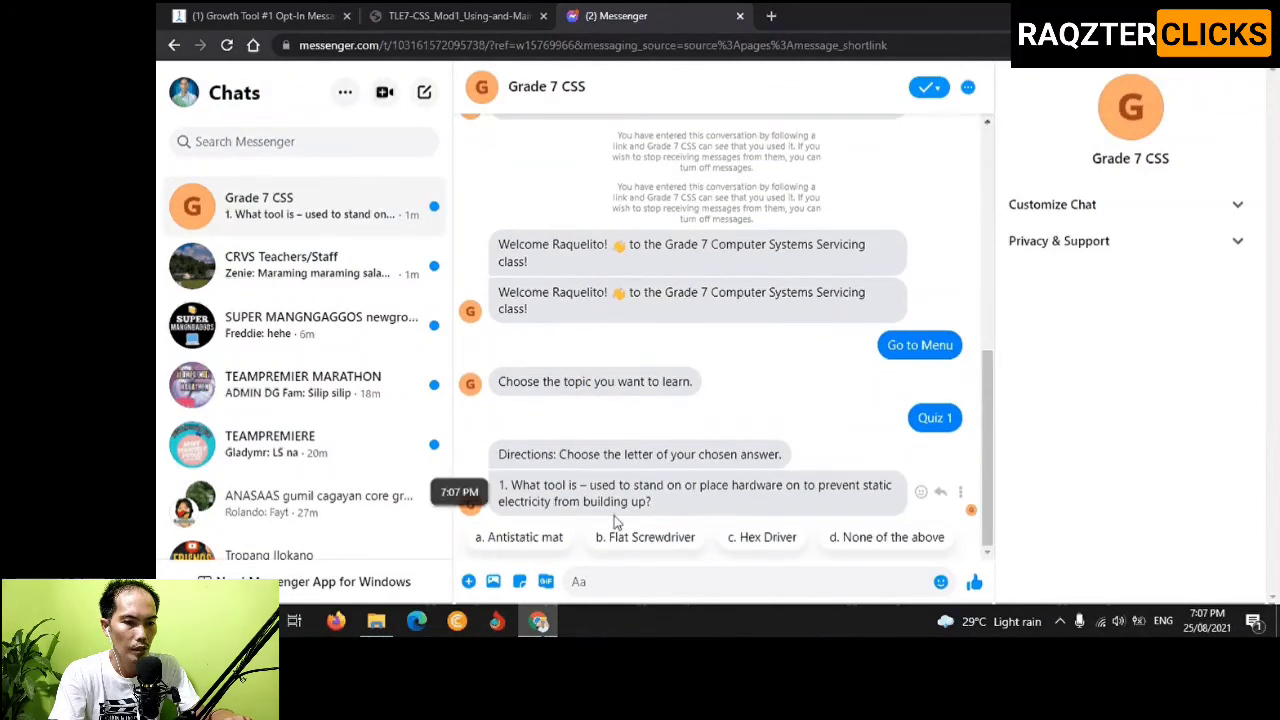
pyautogui.click(533, 541)
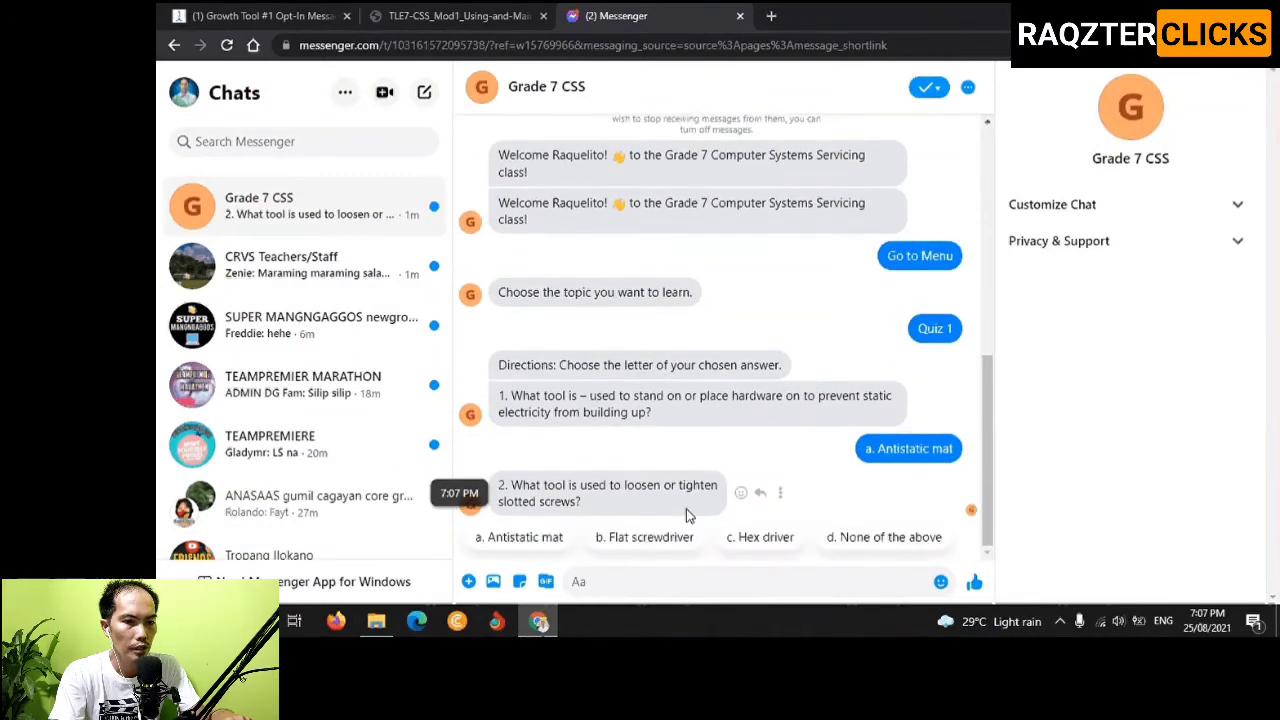
pyautogui.click(751, 543)
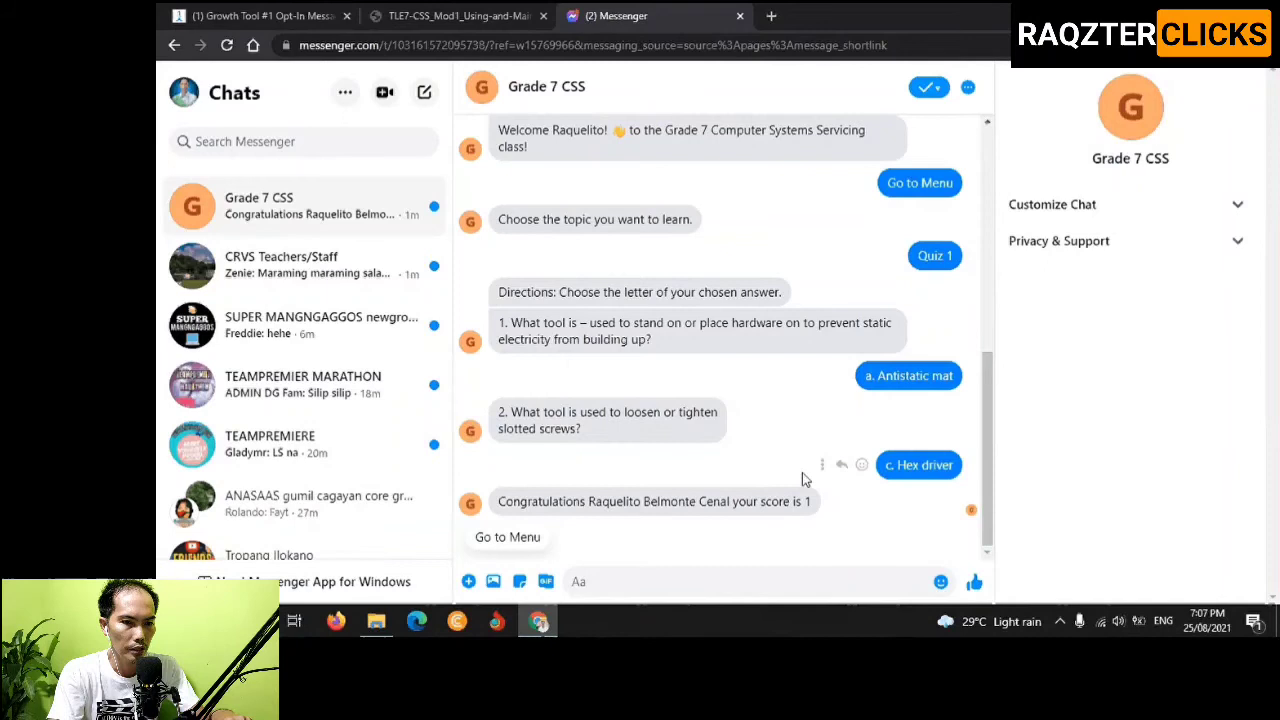
pyautogui.click(514, 545)
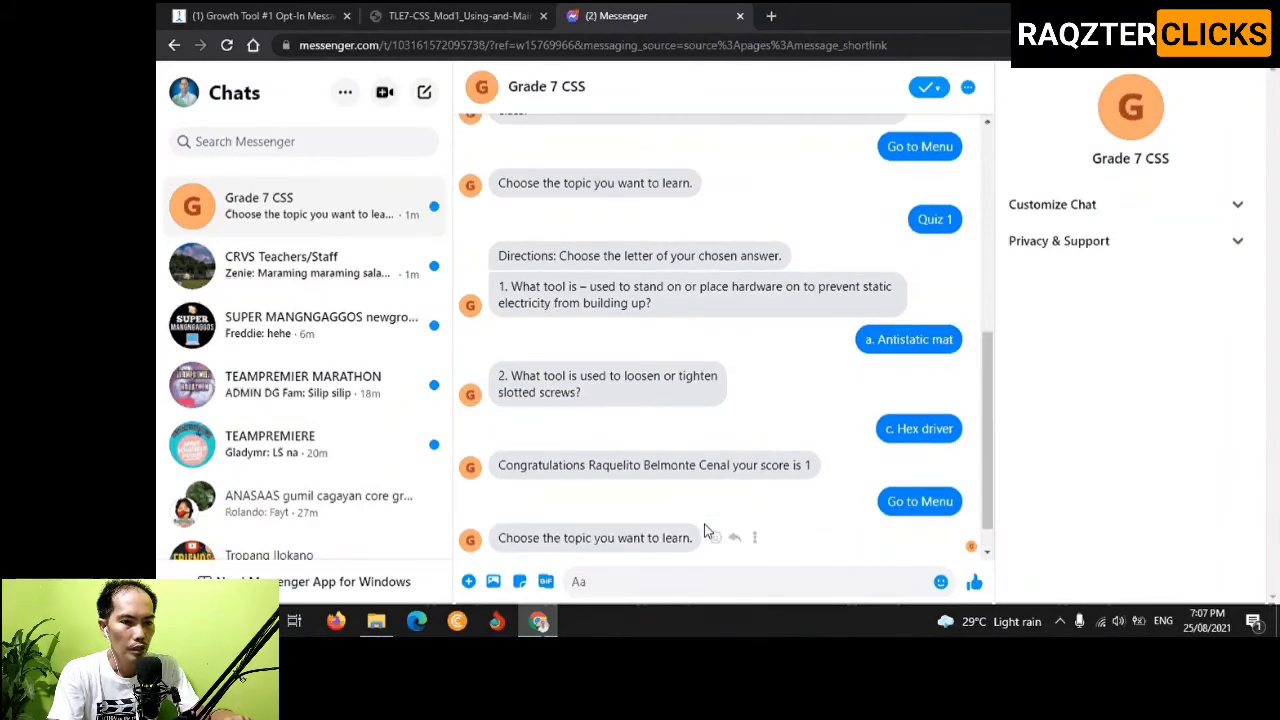
pyautogui.click(709, 545)
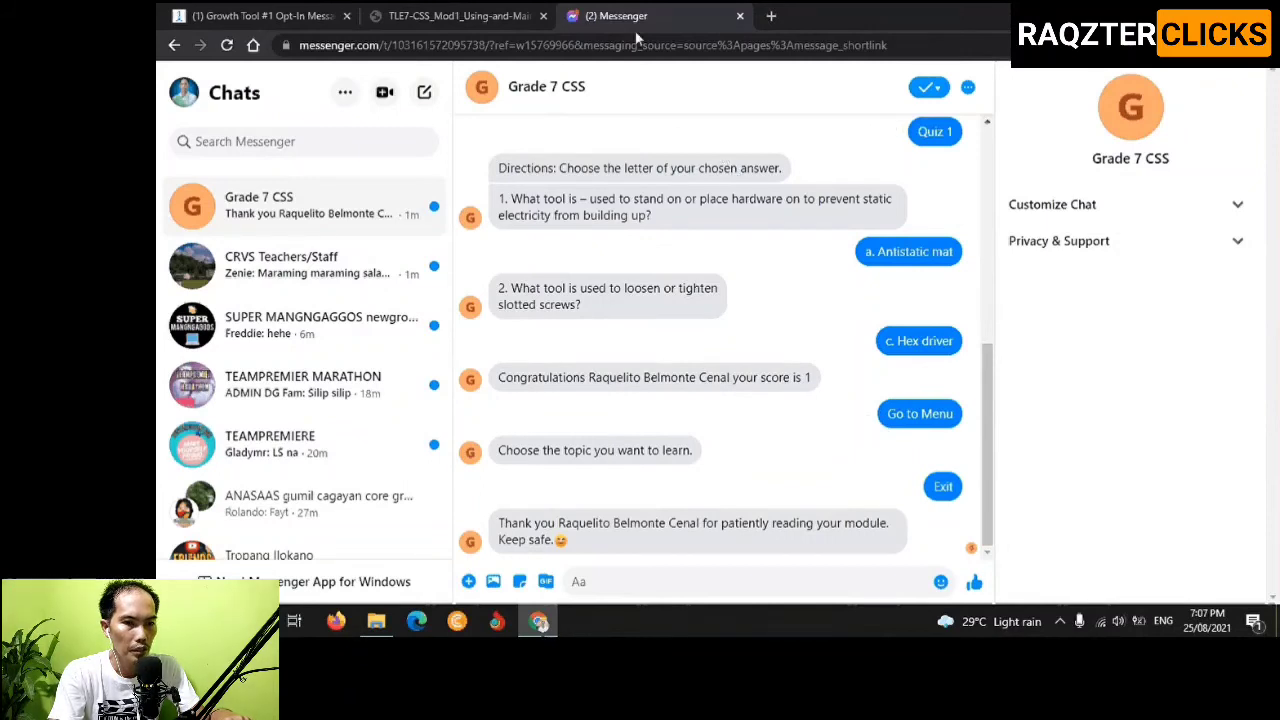
pyautogui.click(262, 16)
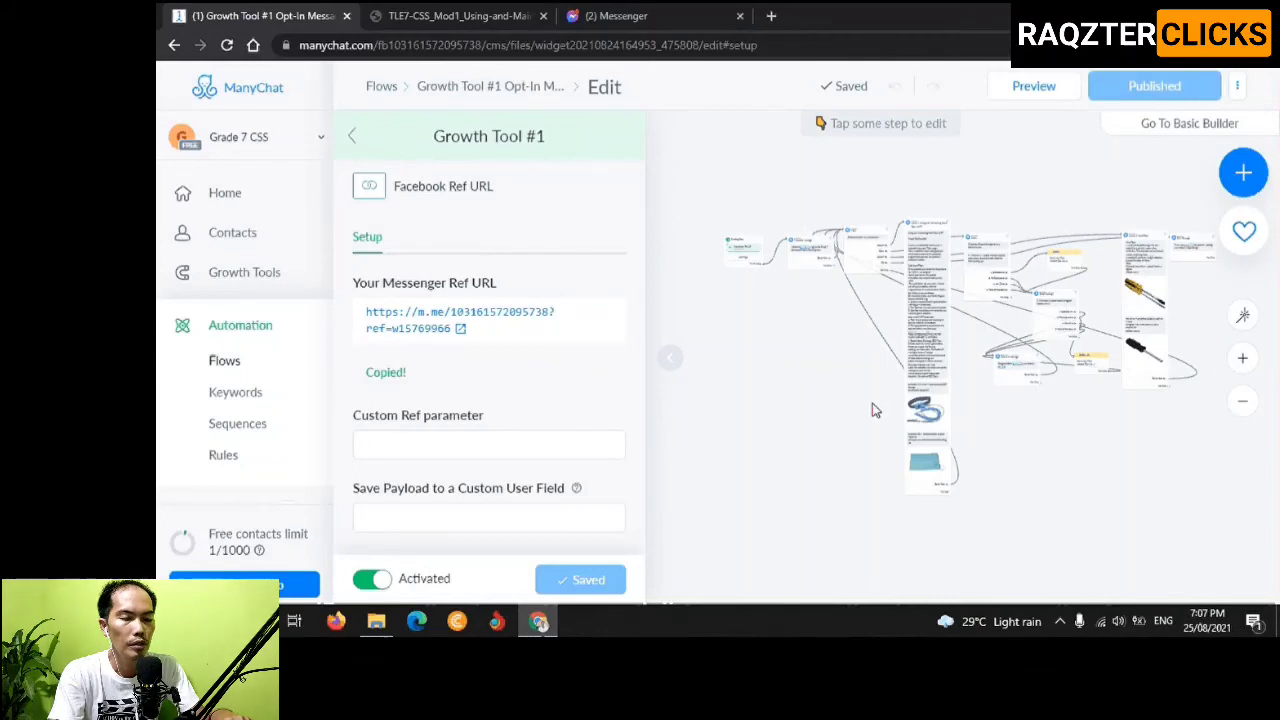
pyautogui.scroll(2, 835, 422)
pyautogui.scroll(2, 817, 440)
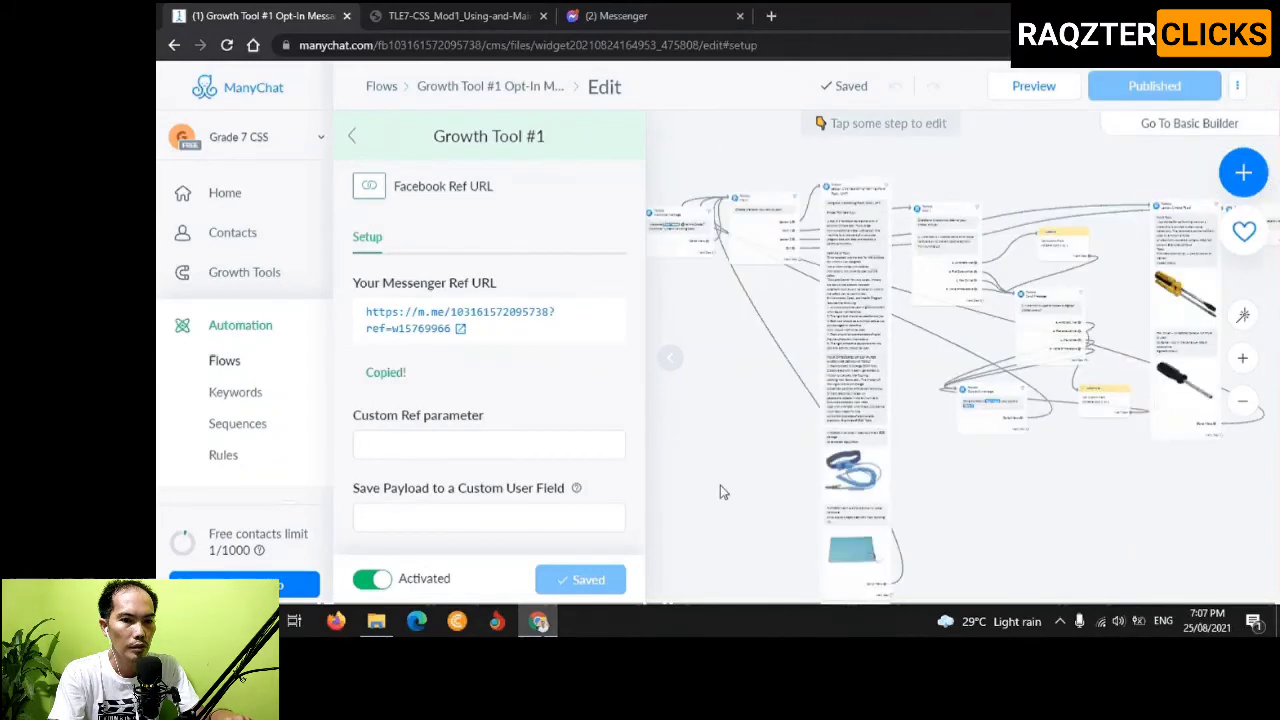